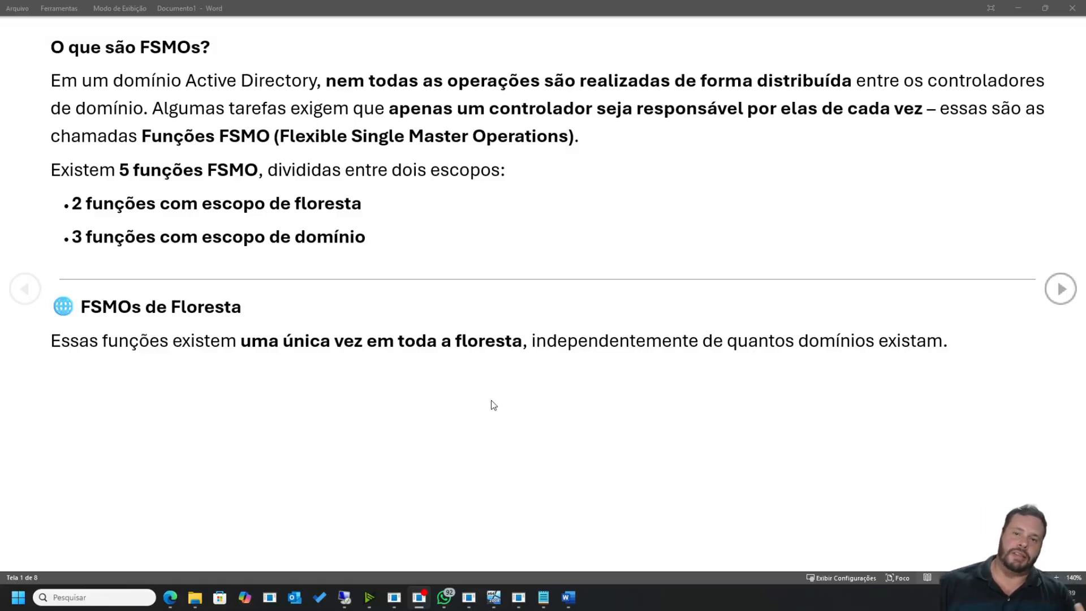
# Step: Read the document's FSMO introduction and the forest-scoped roles, Schema Master and Domain Naming Master, highlighting key text
pyautogui.click(1061, 290)
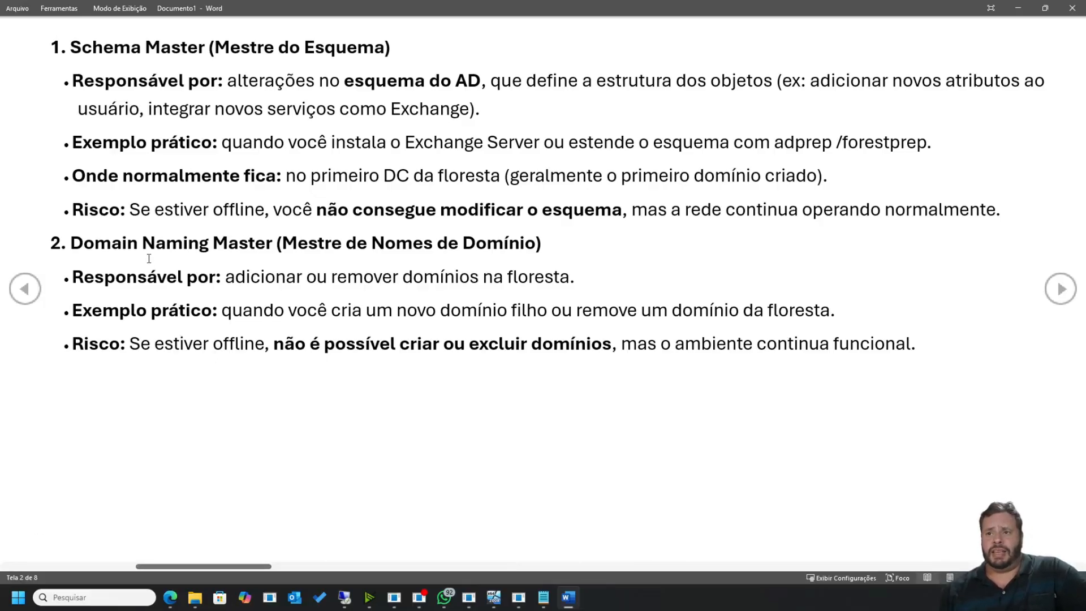
pyautogui.moveTo(208, 244); pyautogui.dragTo(221, 243)
pyautogui.click(219, 241)
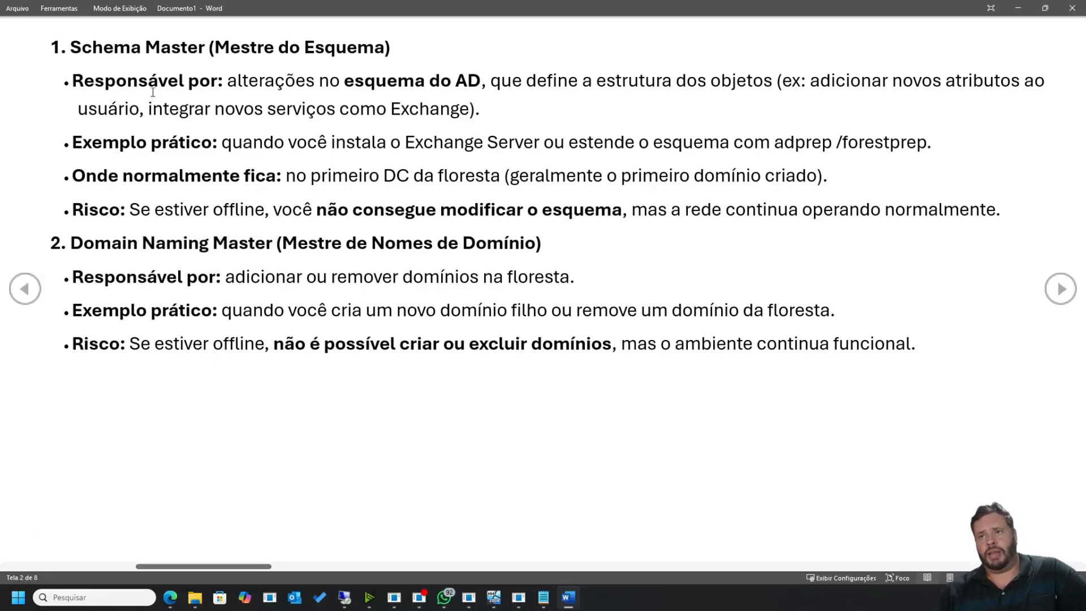
pyautogui.moveTo(148, 47); pyautogui.dragTo(262, 48)
pyautogui.click(277, 48)
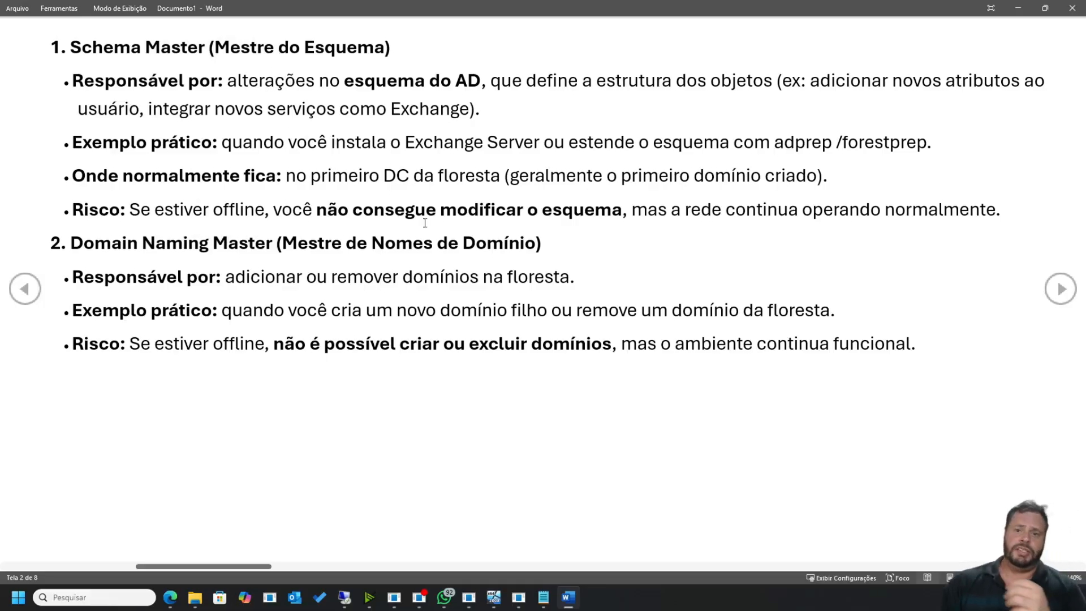
pyautogui.click(25, 288)
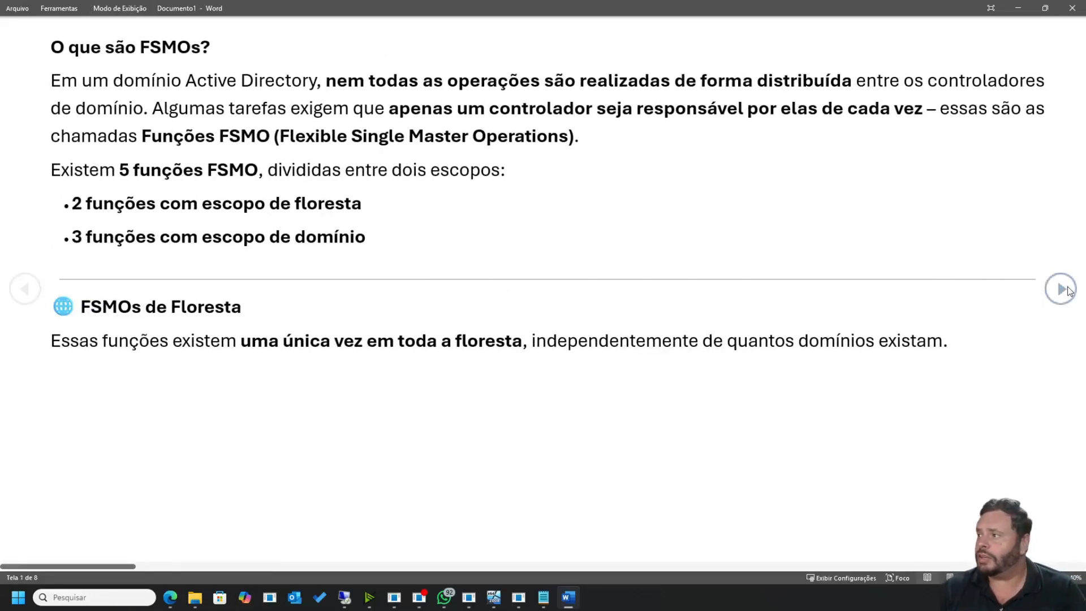
pyautogui.click(1061, 289)
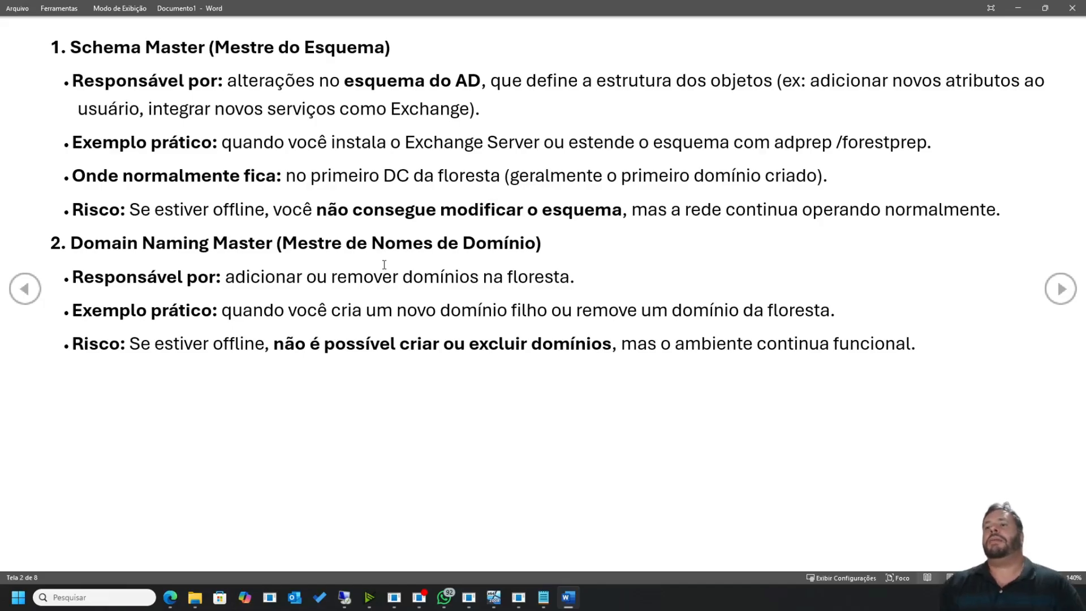
pyautogui.moveTo(218, 281); pyautogui.dragTo(578, 290)
pyautogui.click(536, 291)
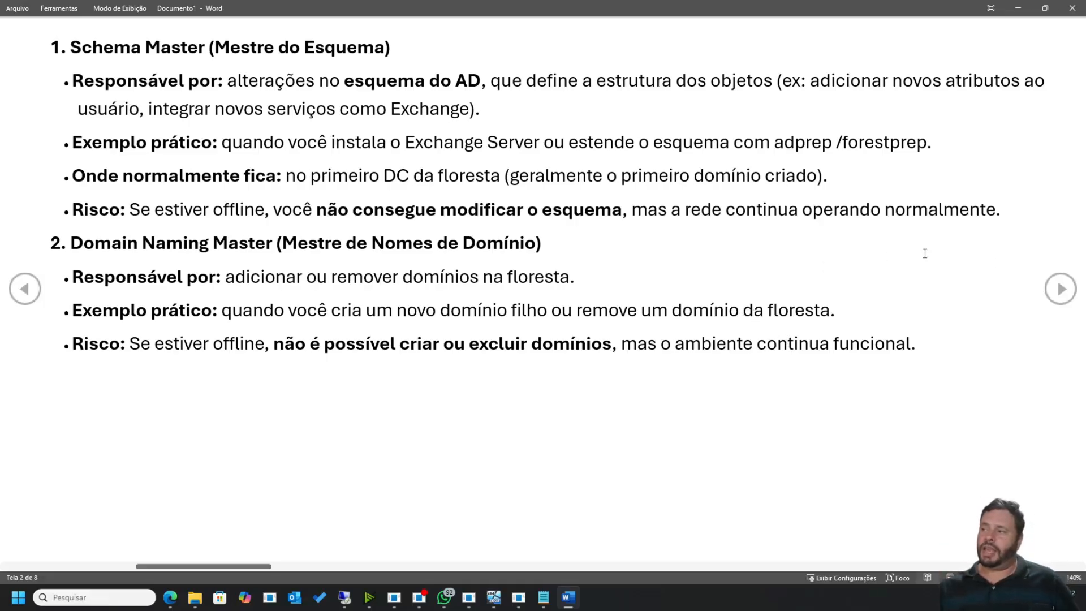
# Step: Read through the domain-scoped FSMO roles in the document: RID Master, PDC Emulator and Infrastructure Master
pyautogui.click(1062, 288)
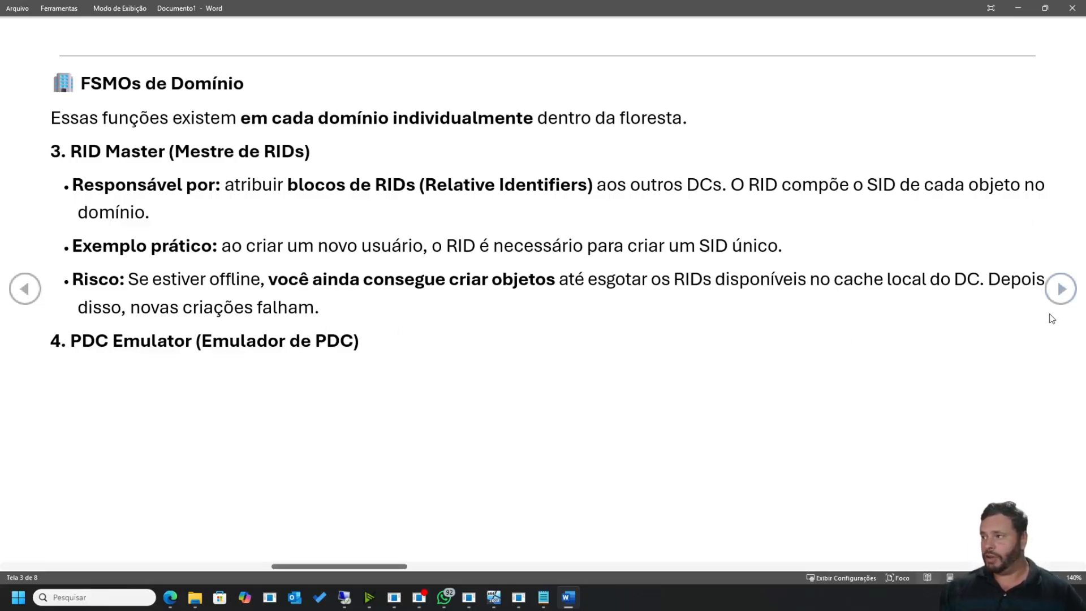
pyautogui.click(1063, 290)
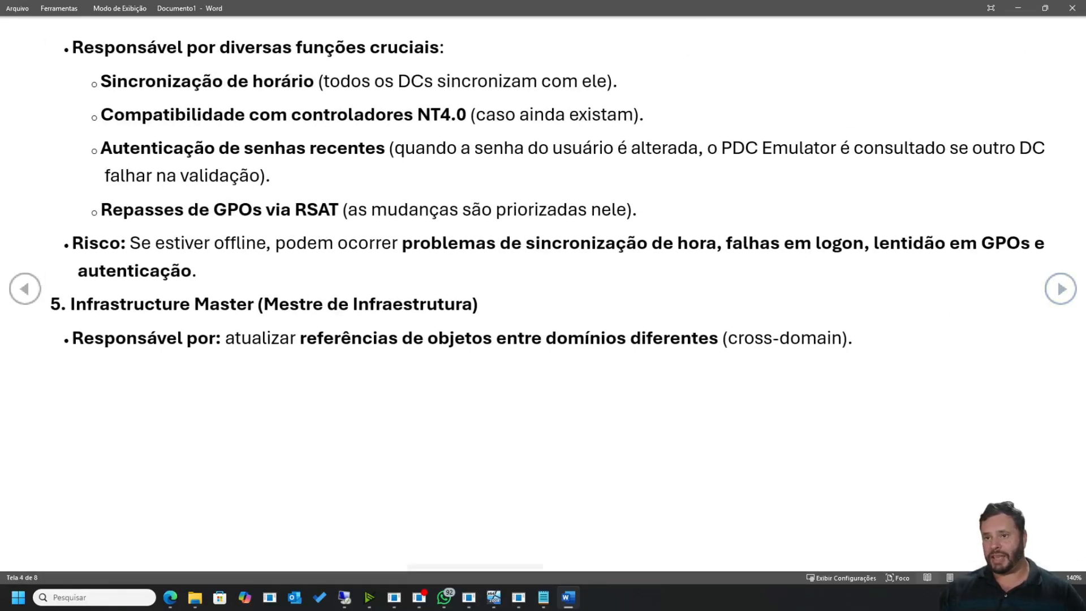
pyautogui.click(20, 296)
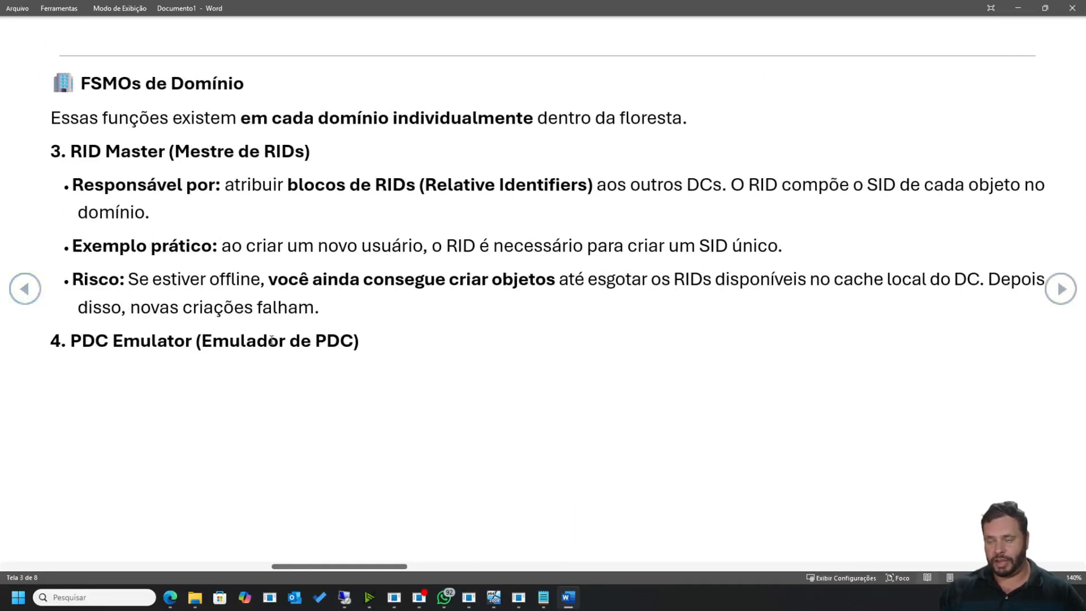
pyautogui.click(1050, 292)
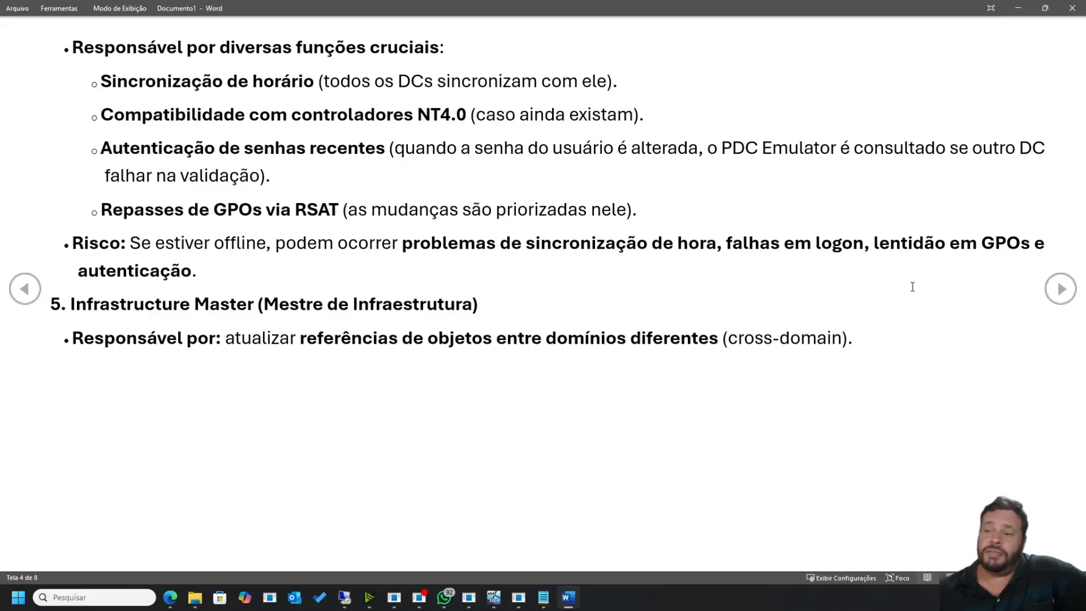
pyautogui.click(1060, 288)
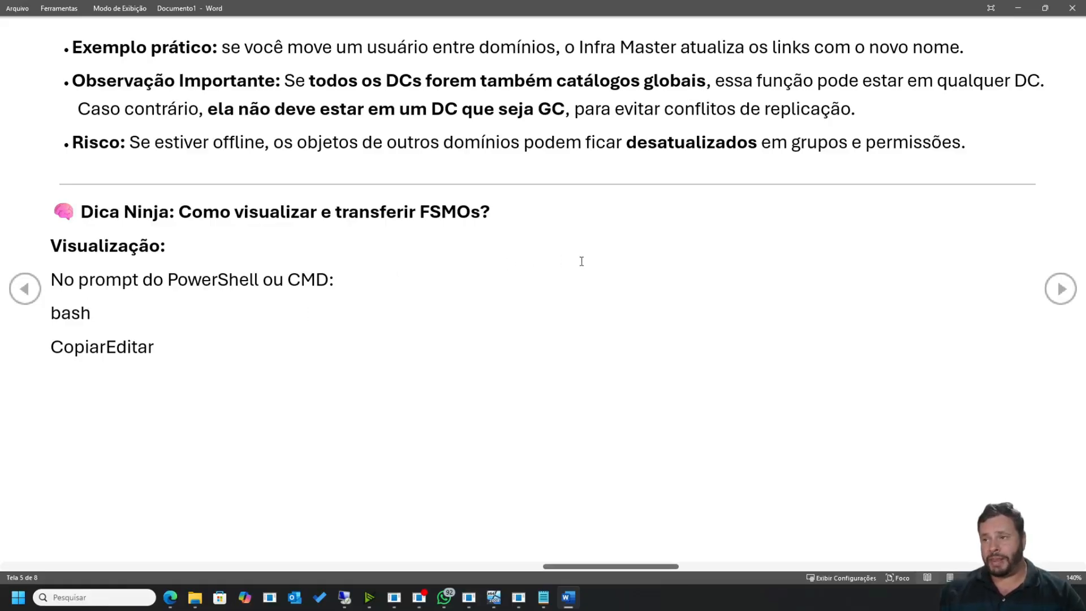
# Step: Go to the section on viewing and transferring FSMOs and highlight the "netdom query fsmo" command
pyautogui.click(1060, 289)
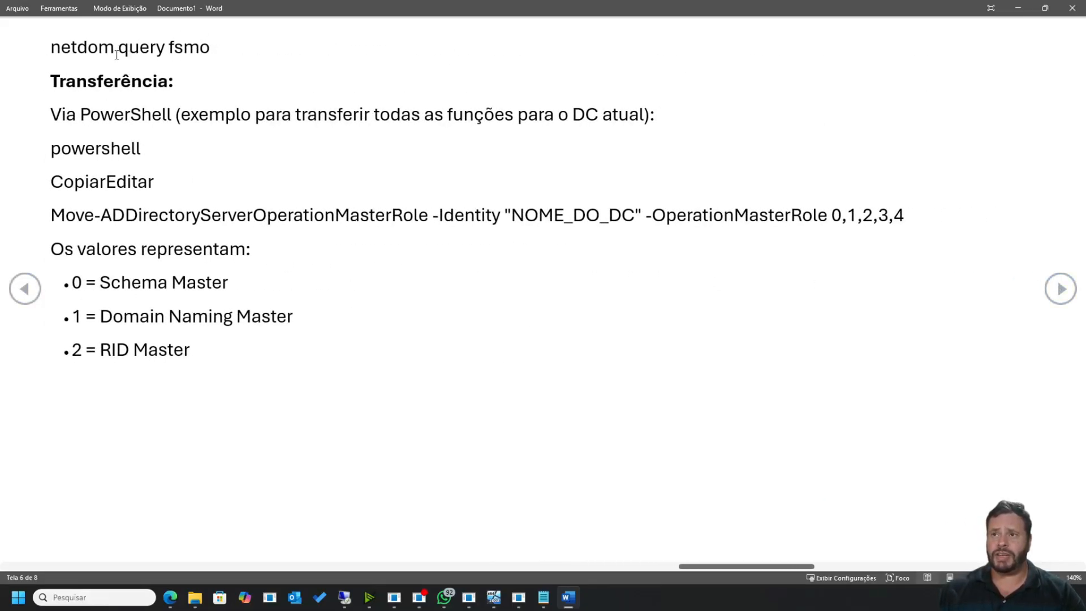
pyautogui.click(36, 54)
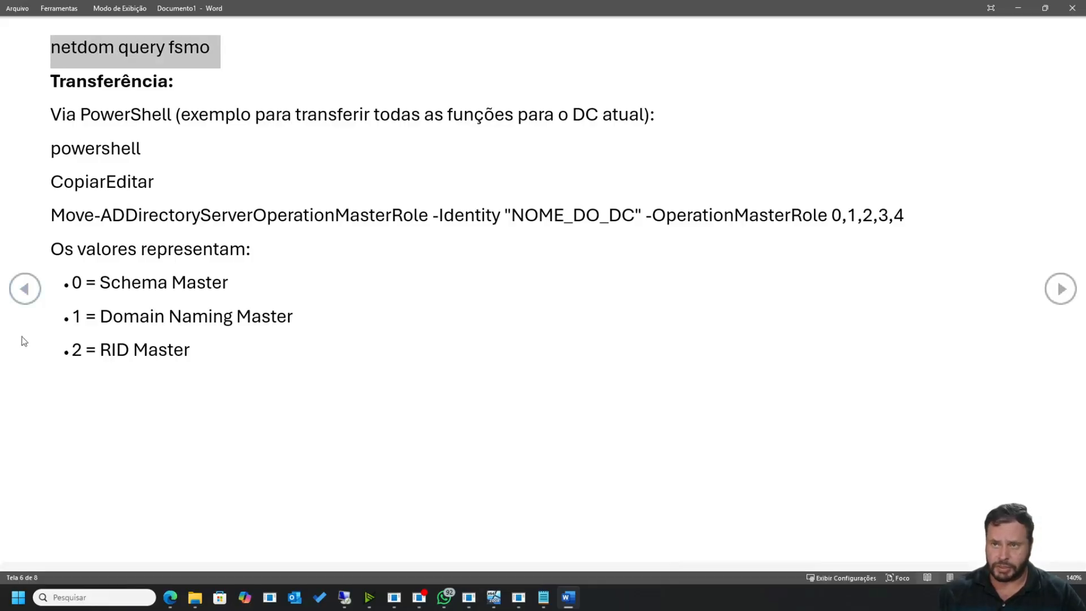
pyautogui.click(33, 295)
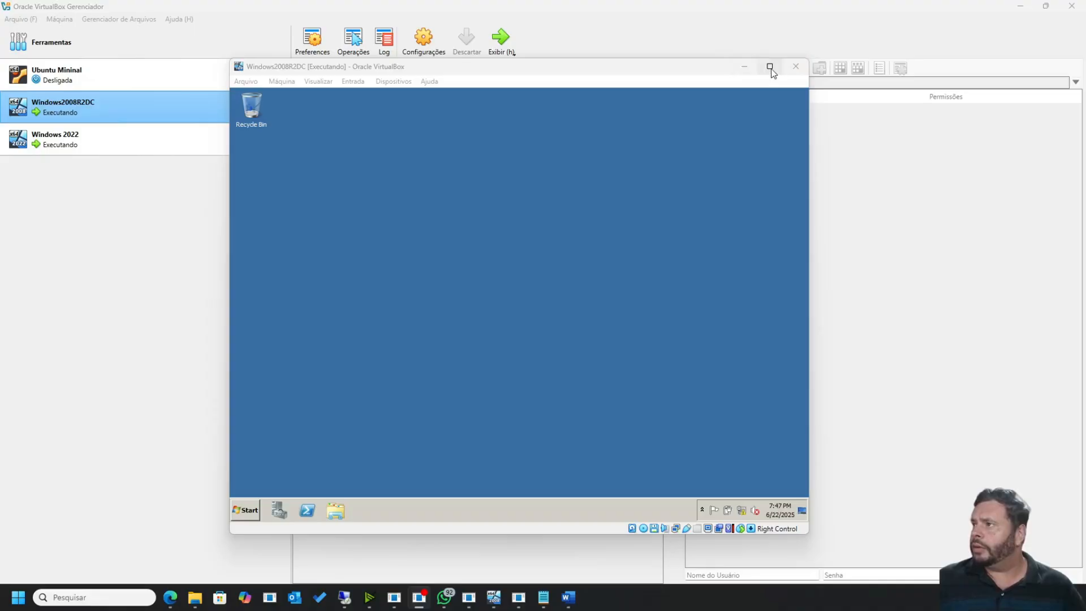
pyautogui.click(772, 67)
pyautogui.doubleClick(432, 3)
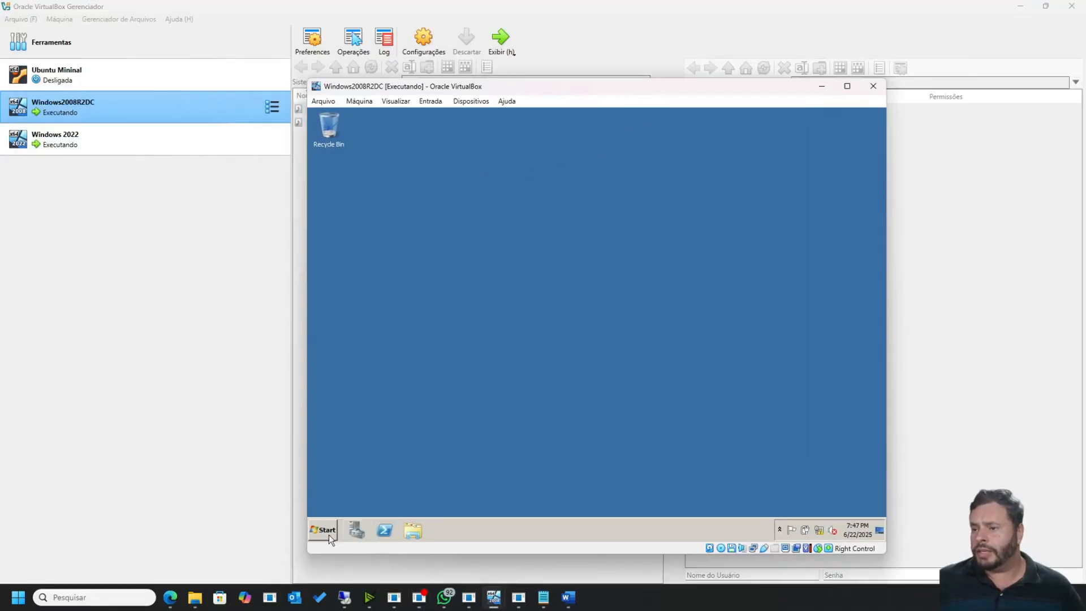
pyautogui.click(323, 529)
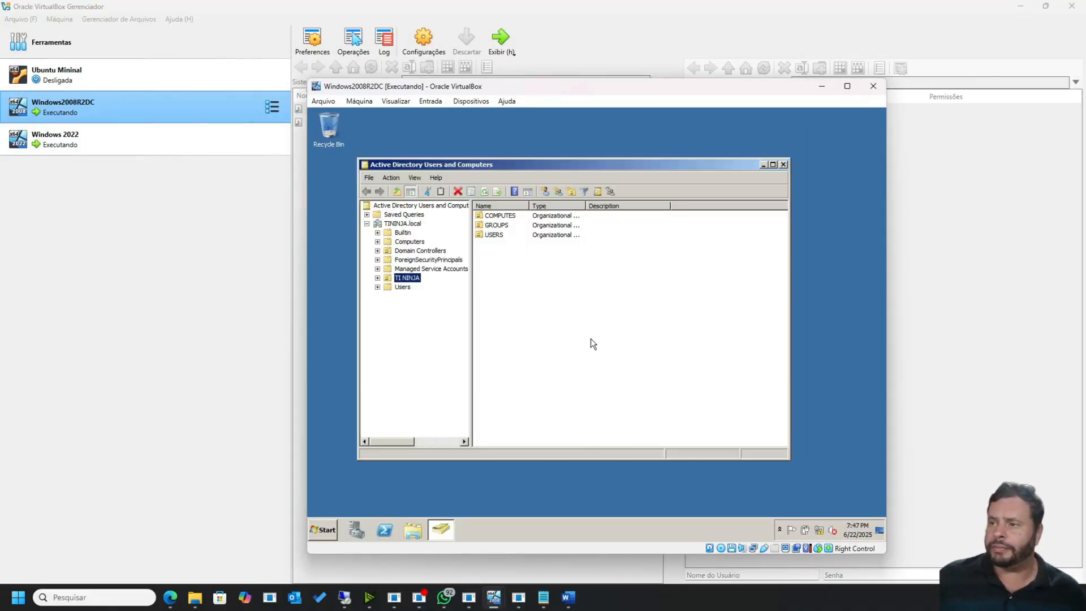
pyautogui.write('net')
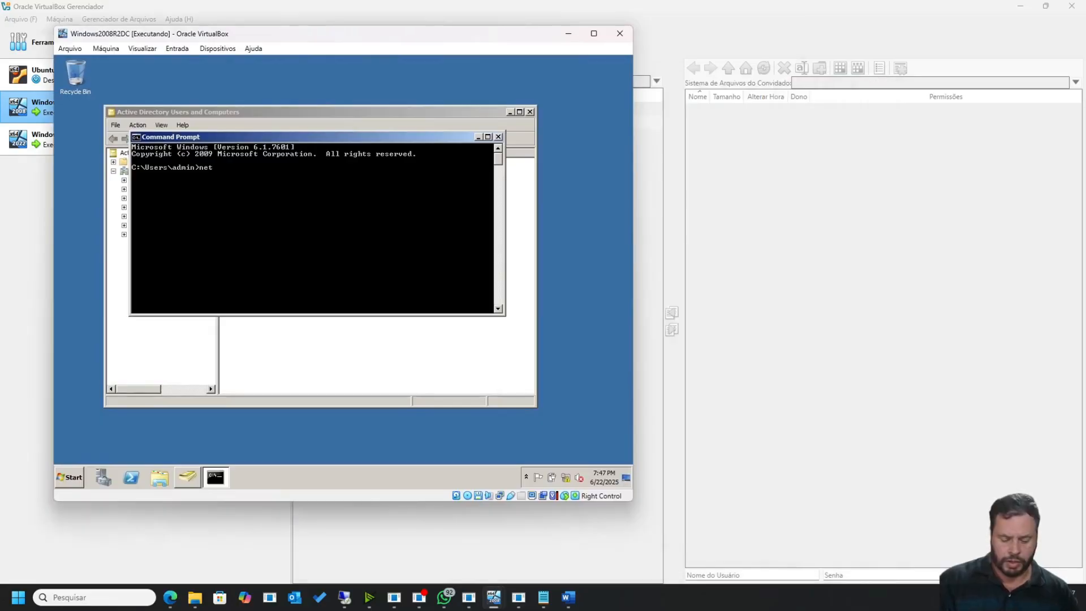
pyautogui.write(' don')
pyautogui.write(' q')
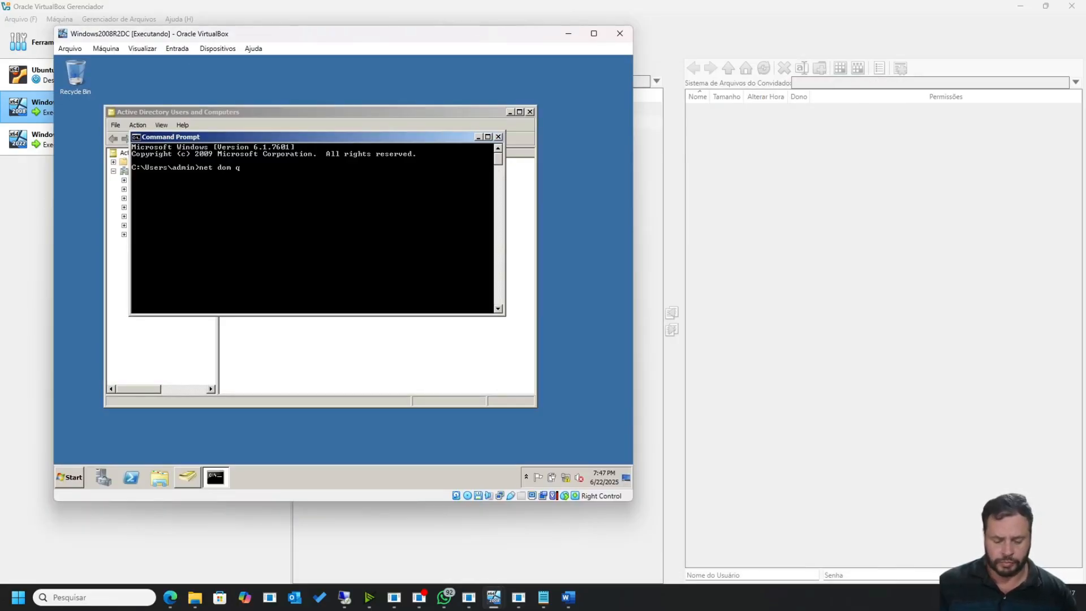
pyautogui.write('uer')
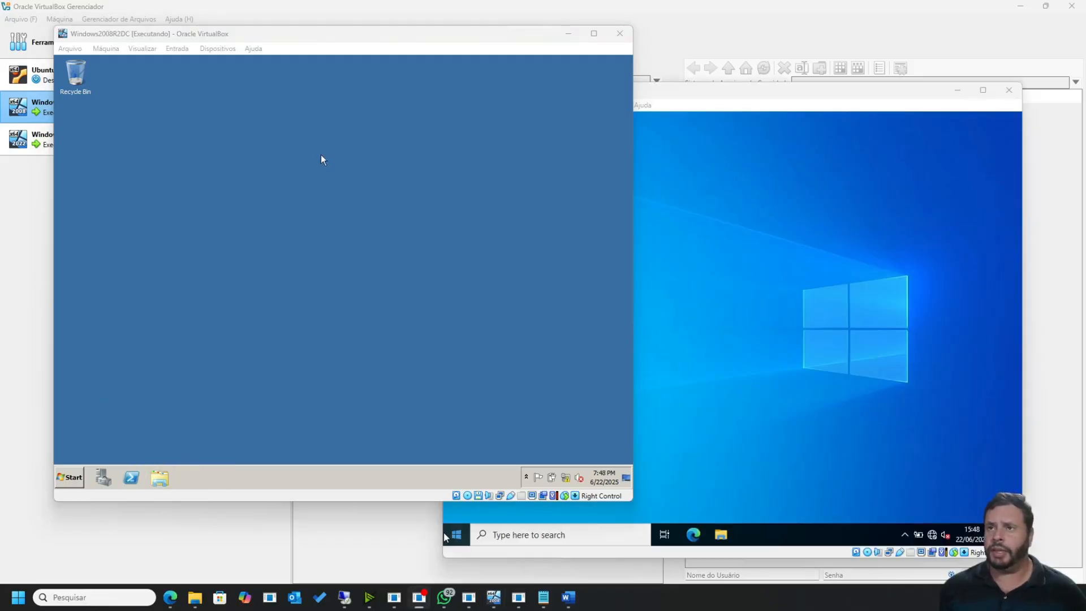
# Step: Open Active Directory Users and Computers on the Windows2008R2DC virtual machine and expand the TI NINJA organizational unit
pyautogui.moveTo(200, 43); pyautogui.dragTo(374, 59)
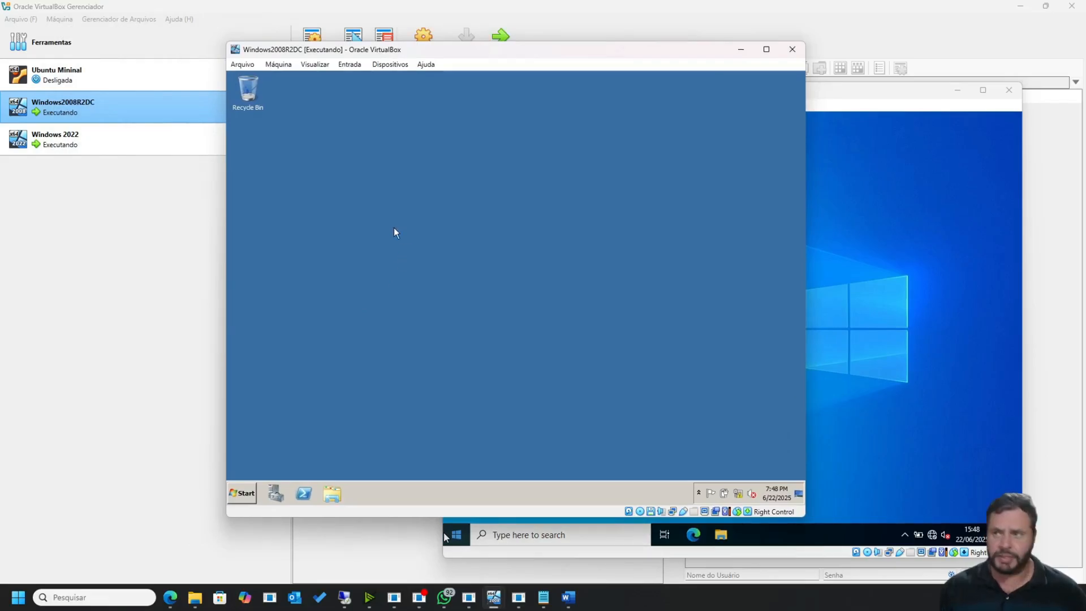
pyautogui.click(242, 494)
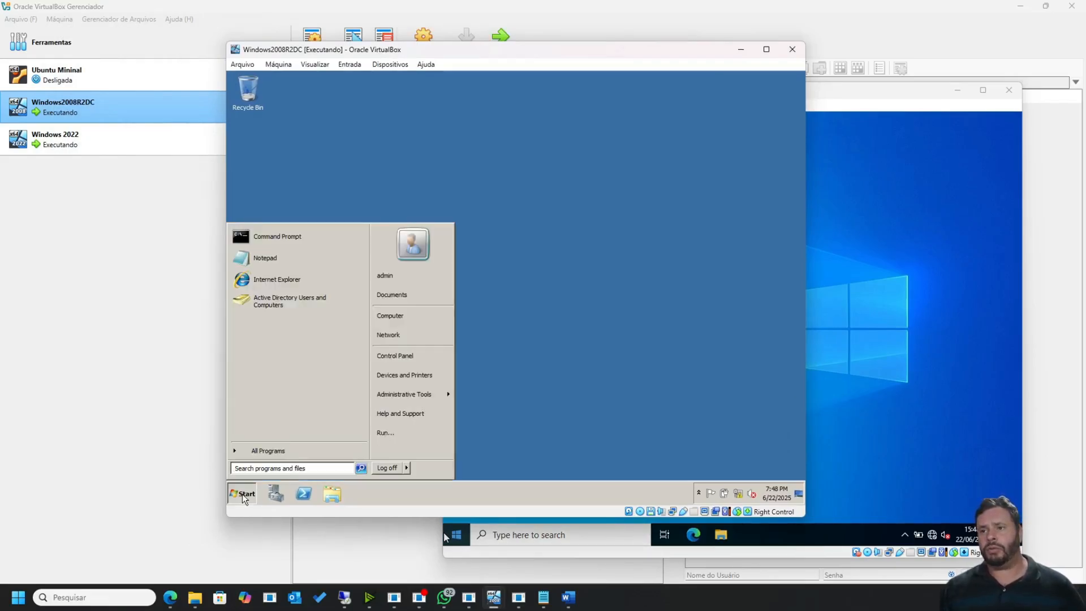
pyautogui.click(615, 358)
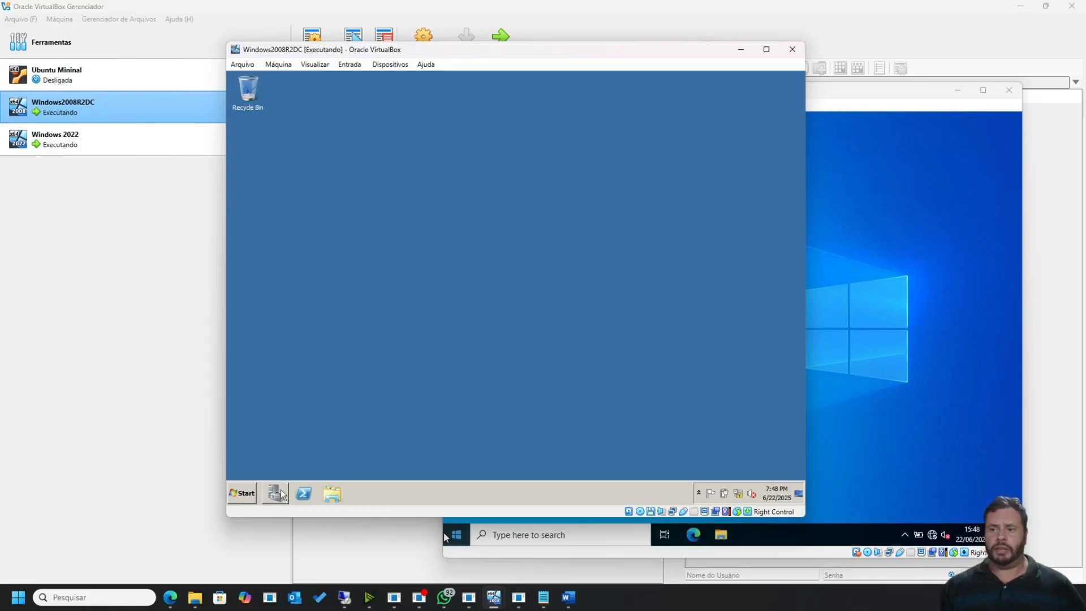
pyautogui.click(243, 494)
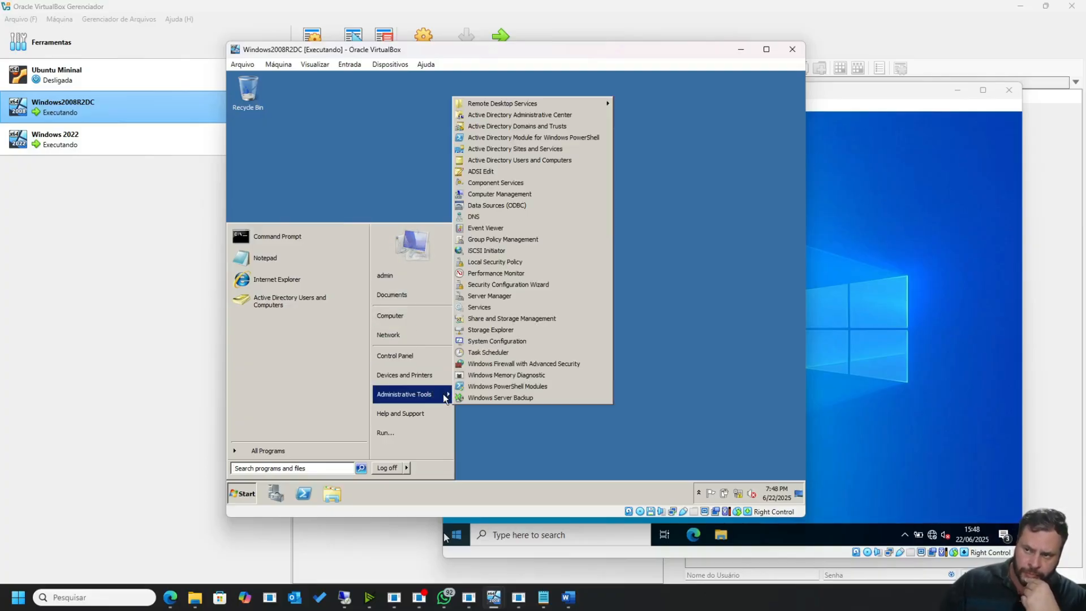
pyautogui.click(331, 309)
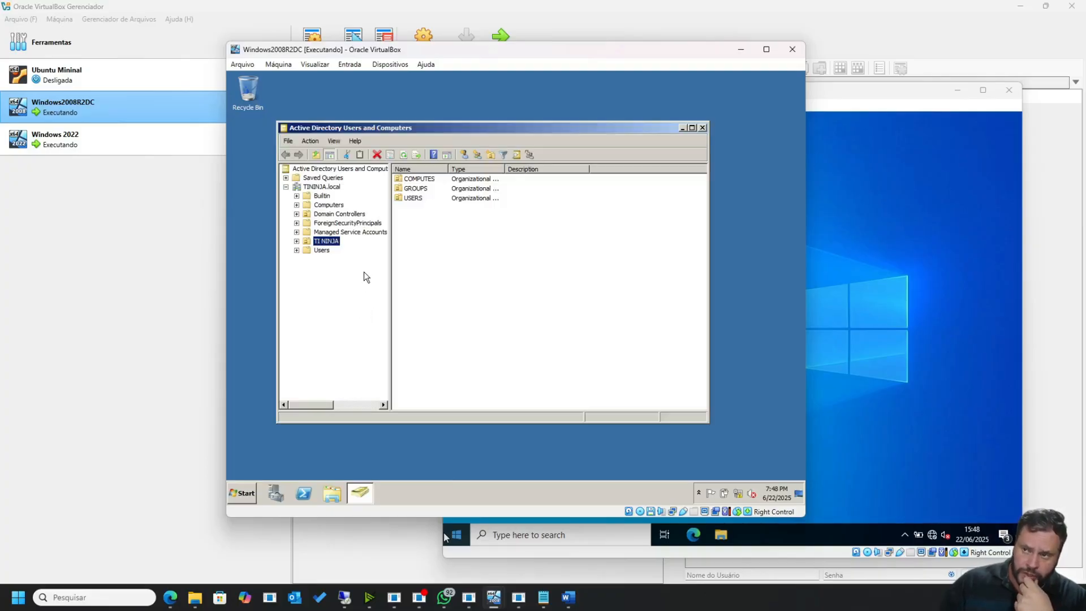
pyautogui.doubleClick(330, 242)
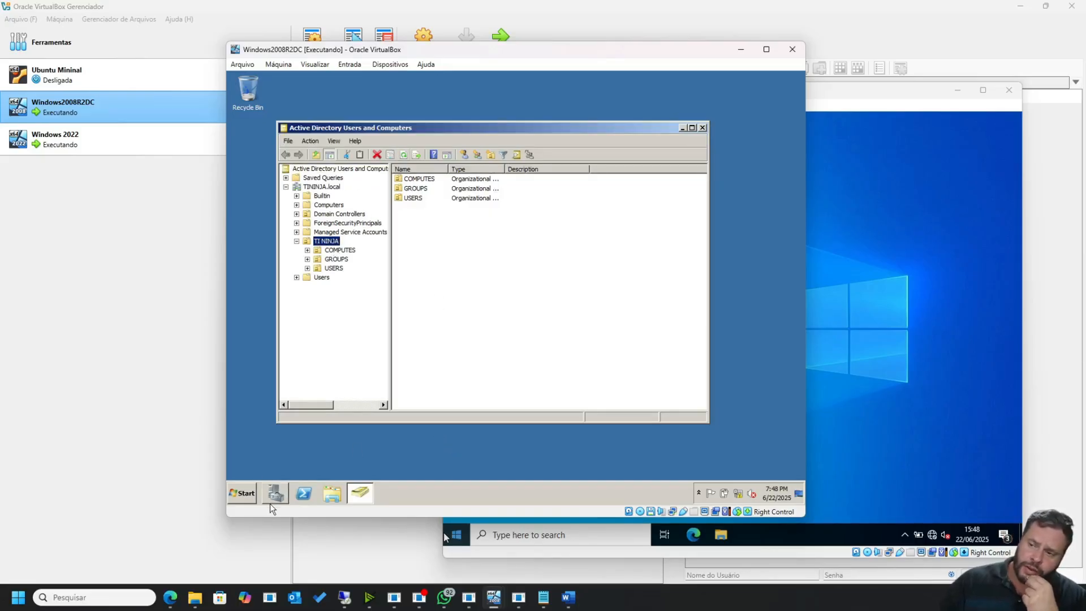
# Step: Query the FSMO role holders on Windows2008R2DC by running "netdom query fsmo" in a Command Prompt, and close it after reviewing the output
pyautogui.click(240, 495)
pyautogui.click(283, 237)
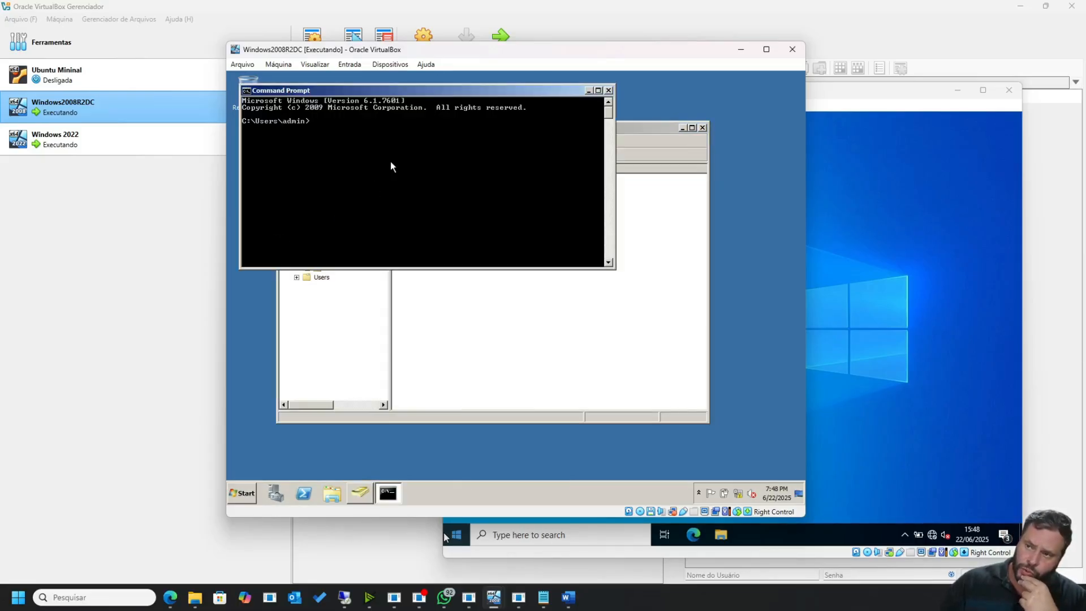
pyautogui.moveTo(423, 91); pyautogui.dragTo(472, 164)
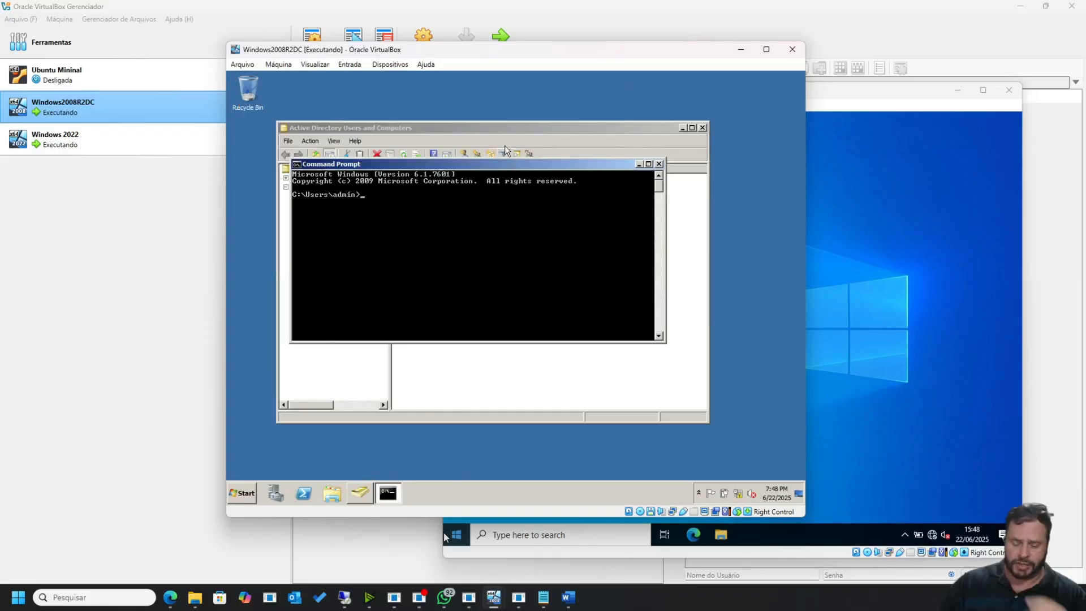
pyautogui.write('netdom')
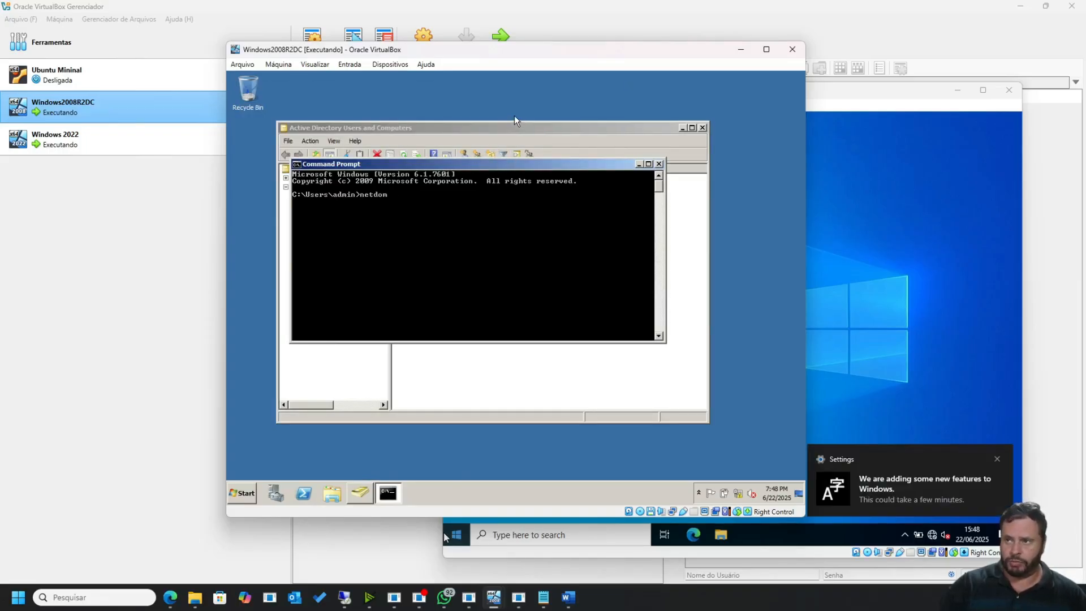
pyautogui.write(' query fsmo')
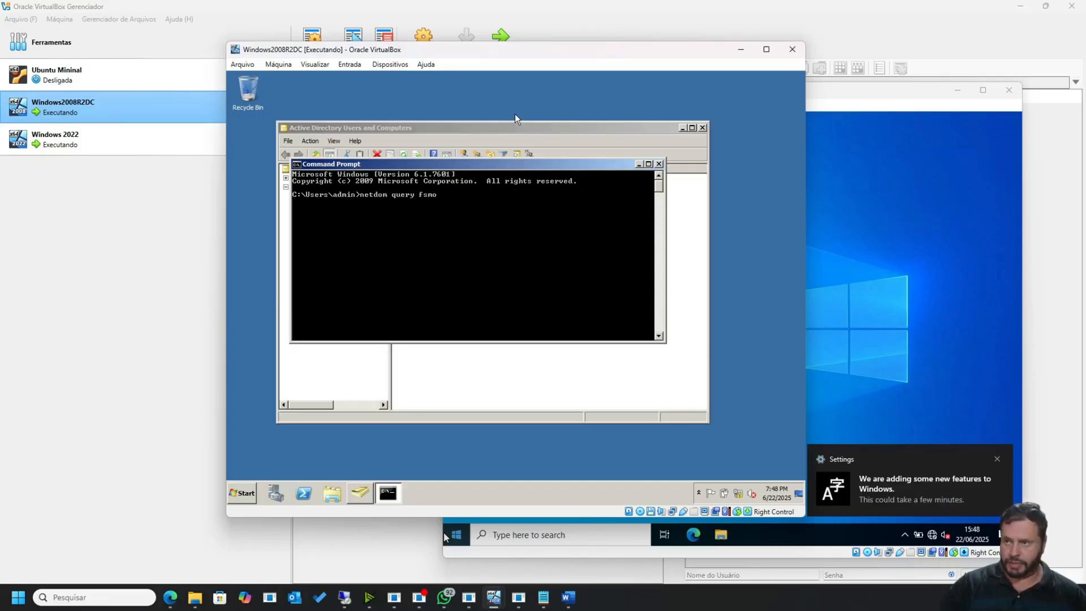
pyautogui.press('Return')
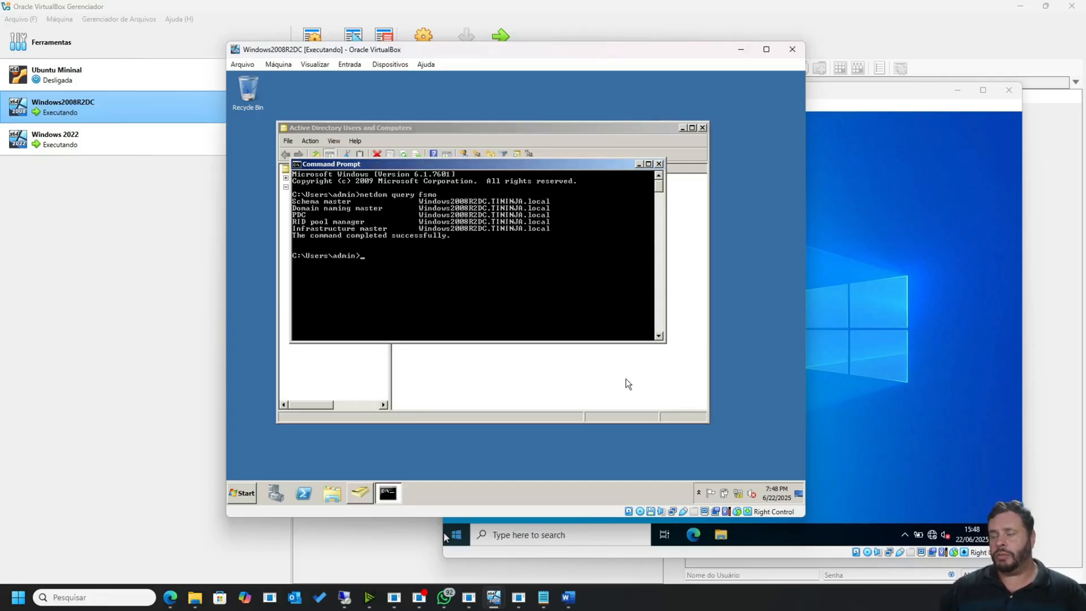
pyautogui.moveTo(667, 343); pyautogui.dragTo(748, 417)
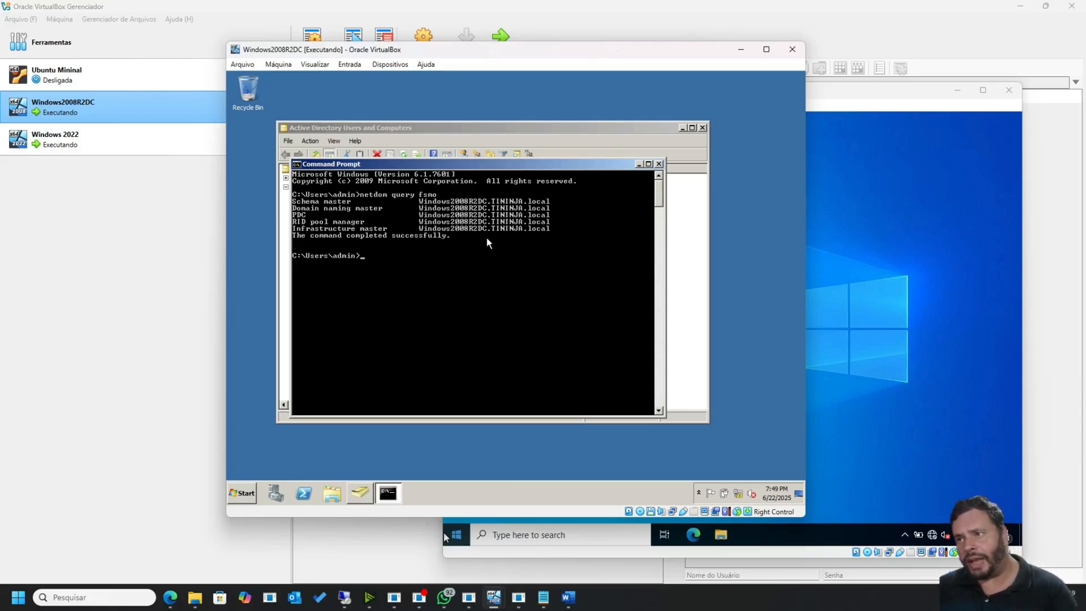
pyautogui.click(659, 164)
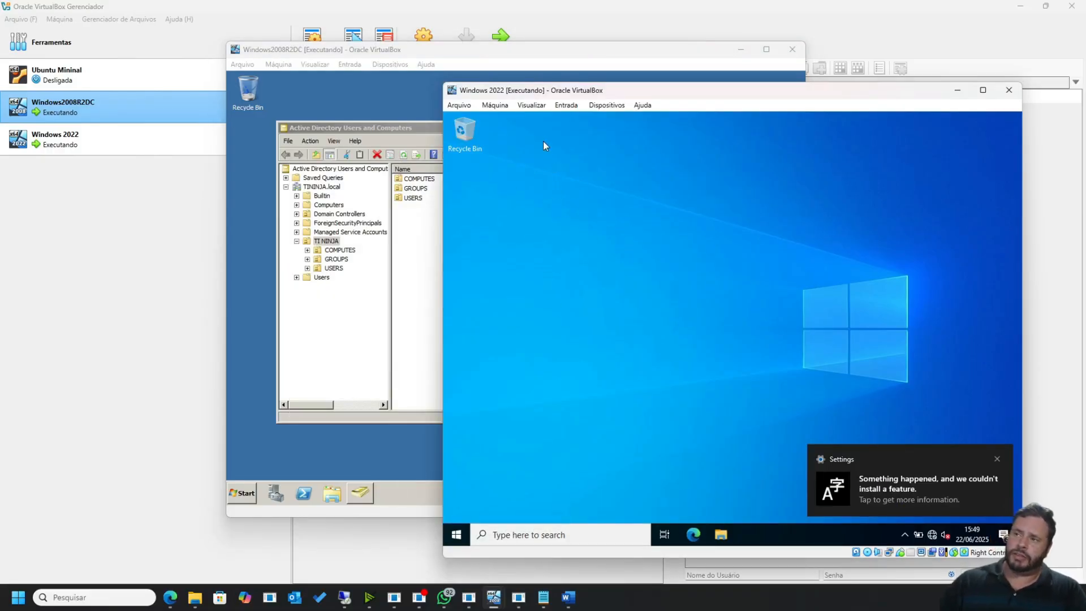
# Step: Open the System About information on the Windows 2022 virtual machine and maximize its window
pyautogui.rightClick(461, 535)
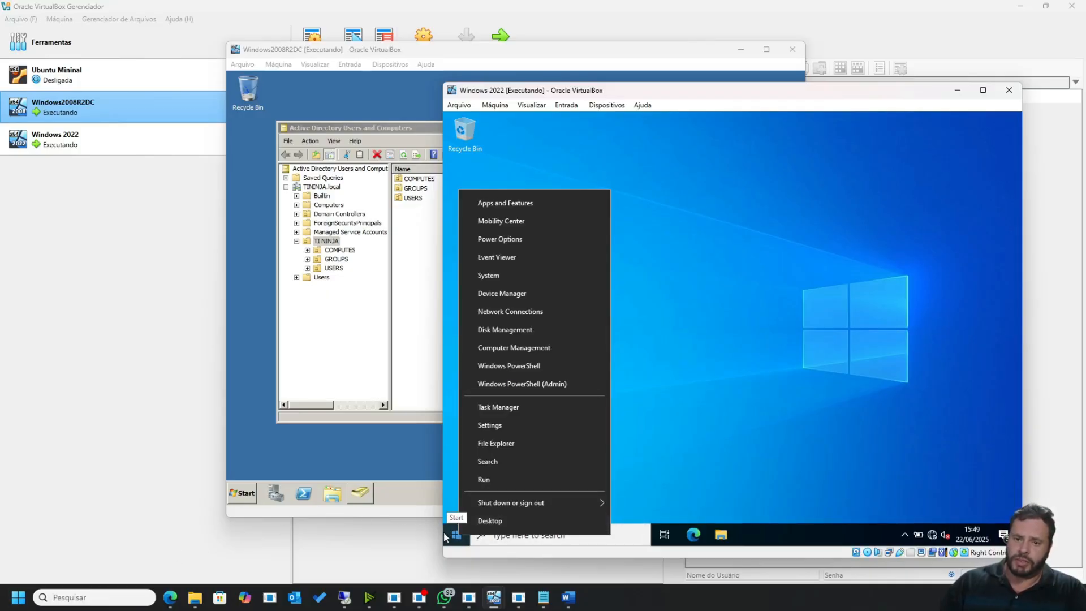
pyautogui.click(529, 278)
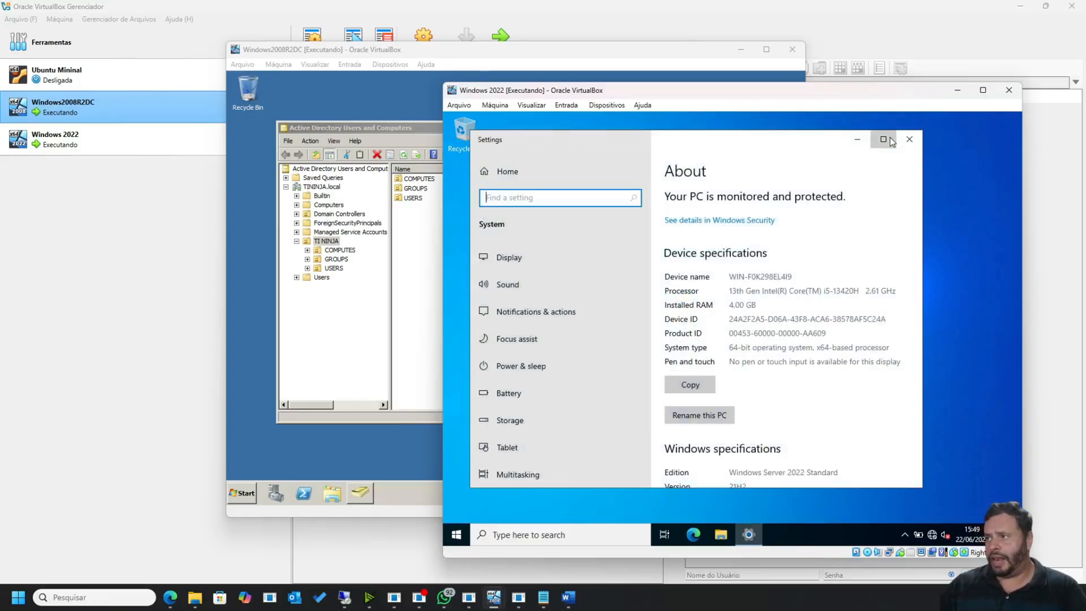
pyautogui.click(883, 139)
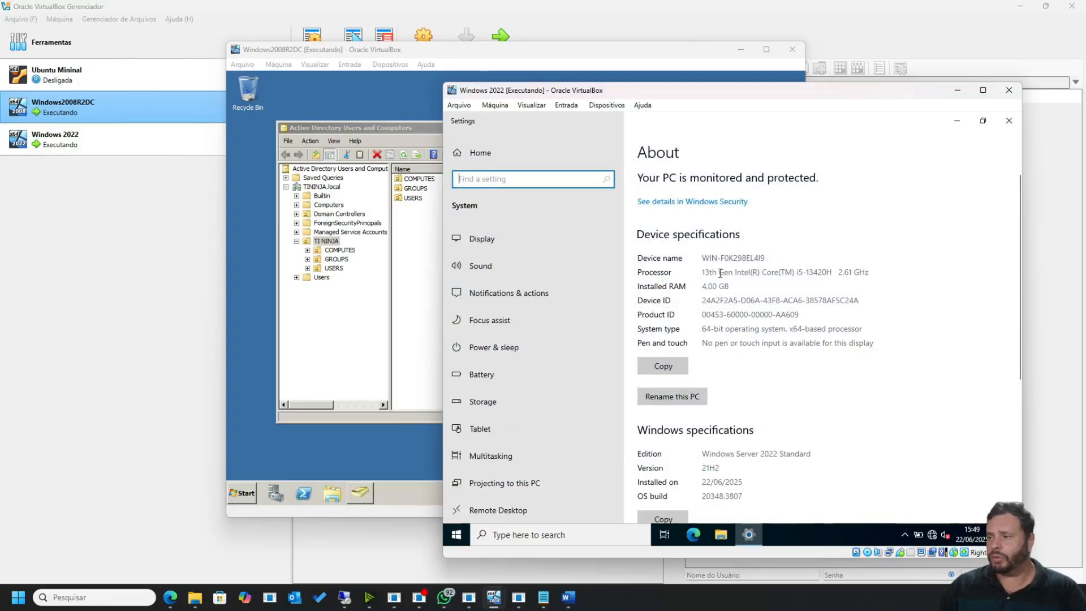
# Step: Open the Computer Name/Domain Changes dialog from the advanced system settings on the Windows 2022 virtual machine
pyautogui.scroll(-4, 741, 382)
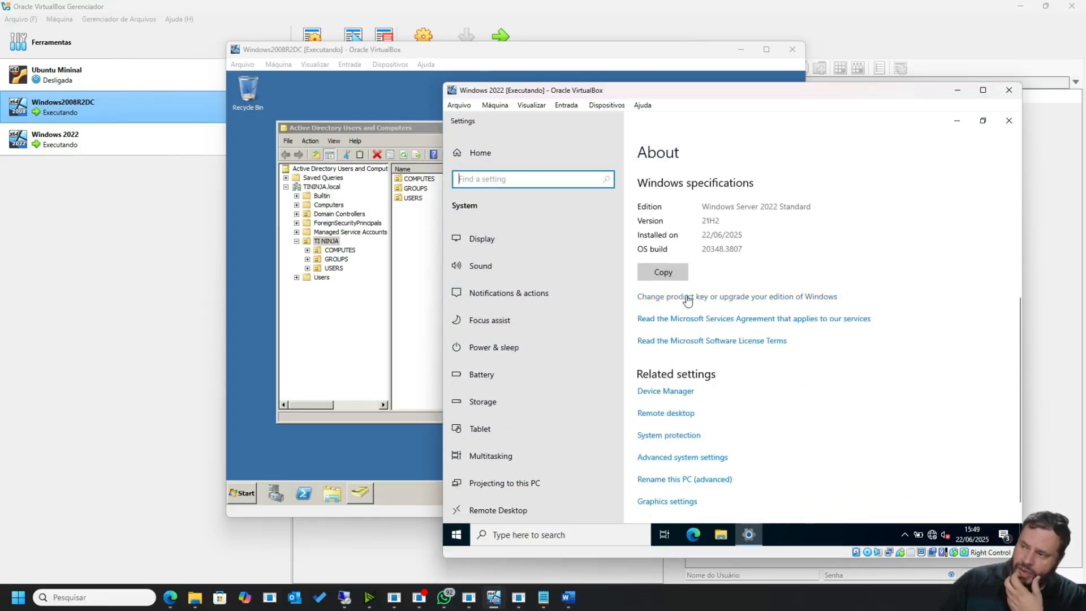
pyautogui.scroll(3, 801, 375)
pyautogui.scroll(-4, 801, 376)
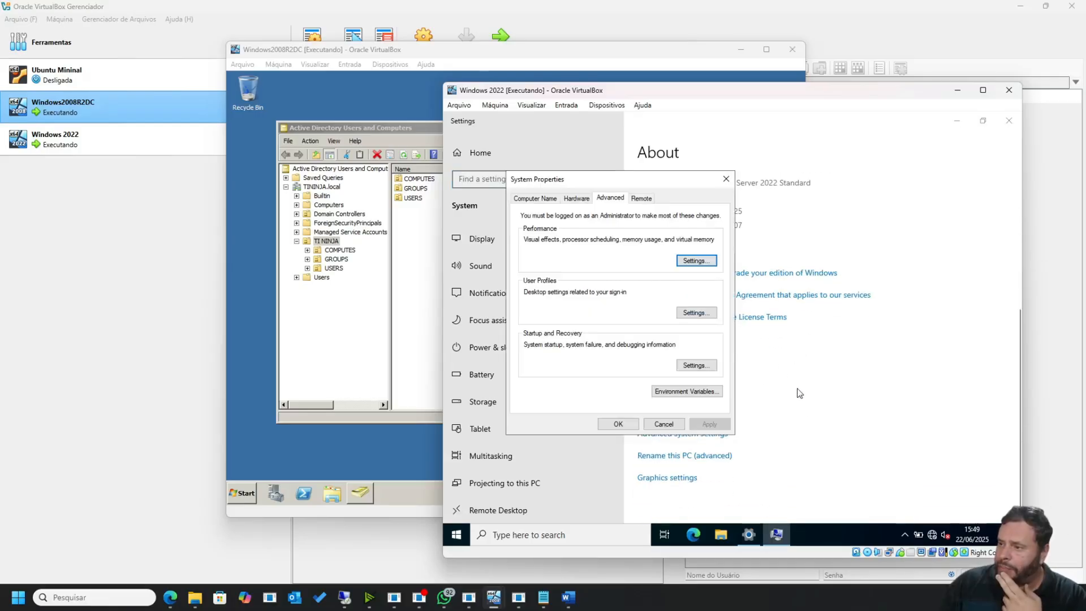
pyautogui.click(538, 197)
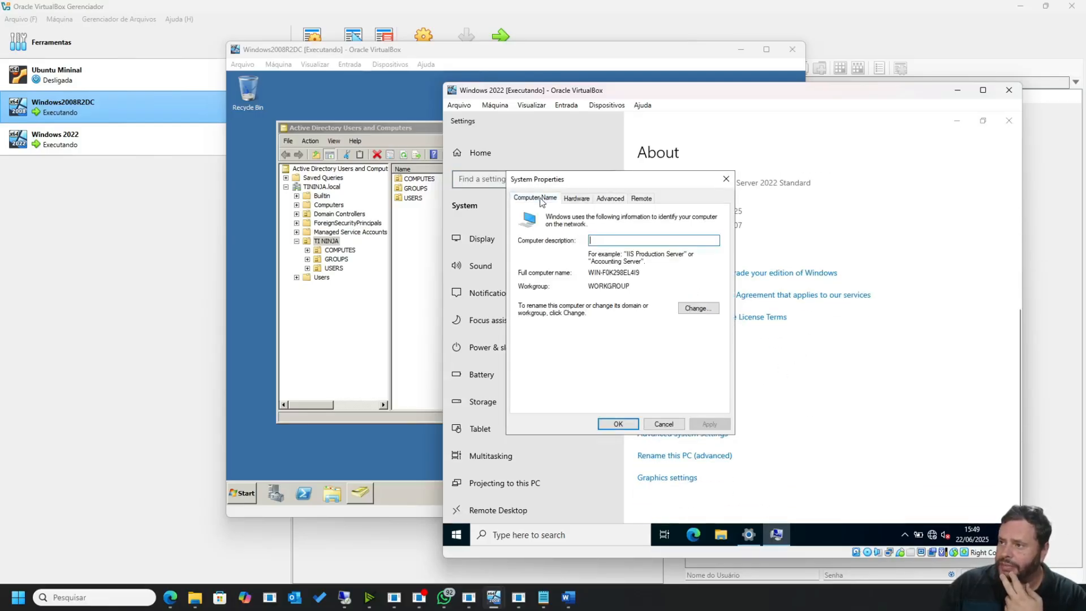
pyautogui.click(696, 309)
# Step: Set the computer's membership to the domain "tininja.local" and submit the change
pyautogui.click(529, 331)
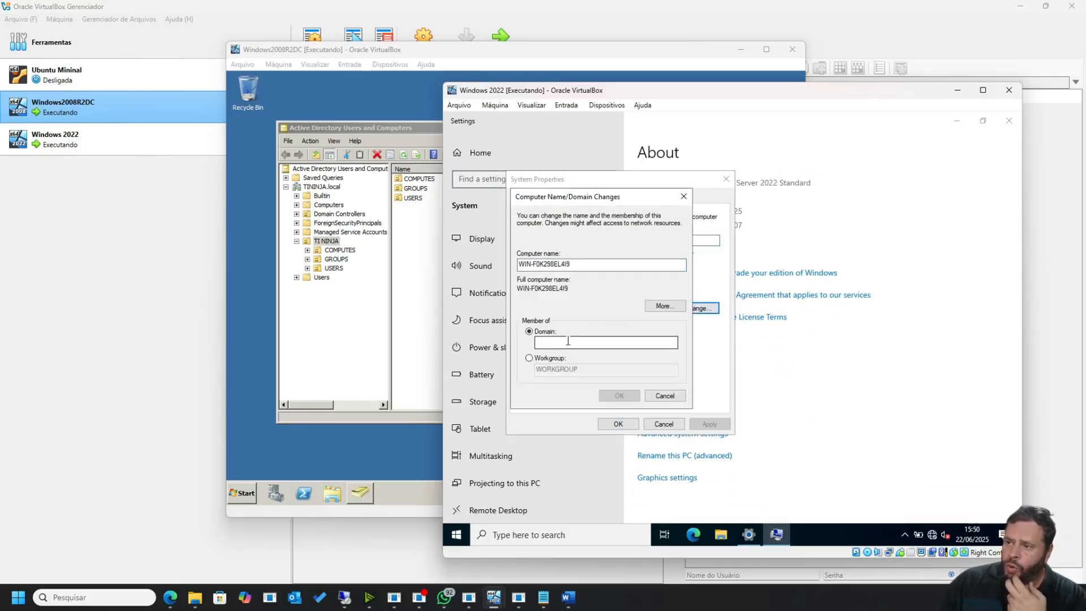
pyautogui.click(571, 343)
pyautogui.write('tini')
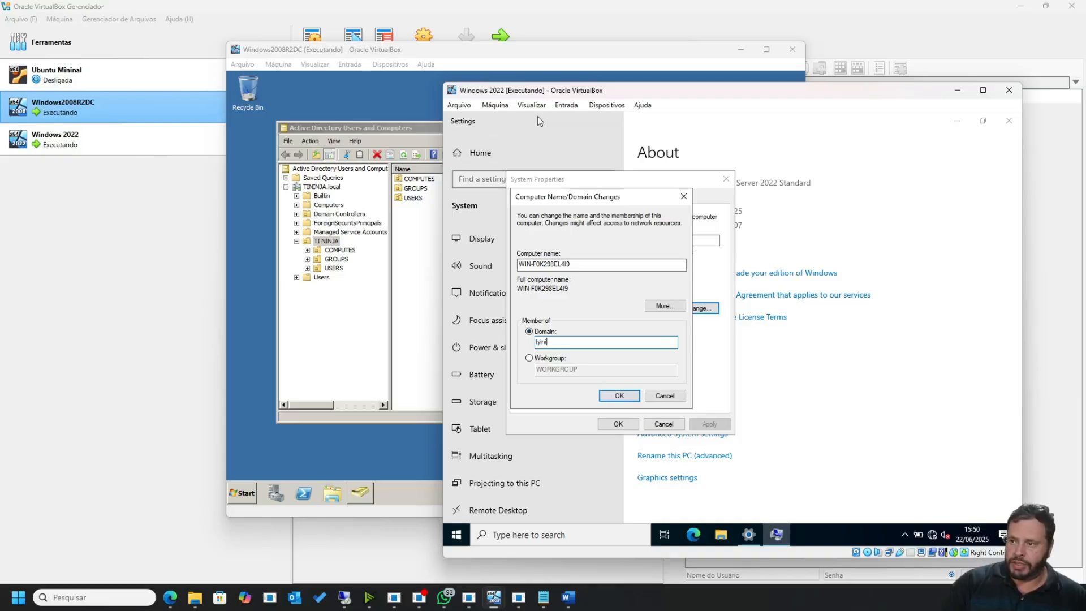
pyautogui.write('nja.local')
pyautogui.press('Return')
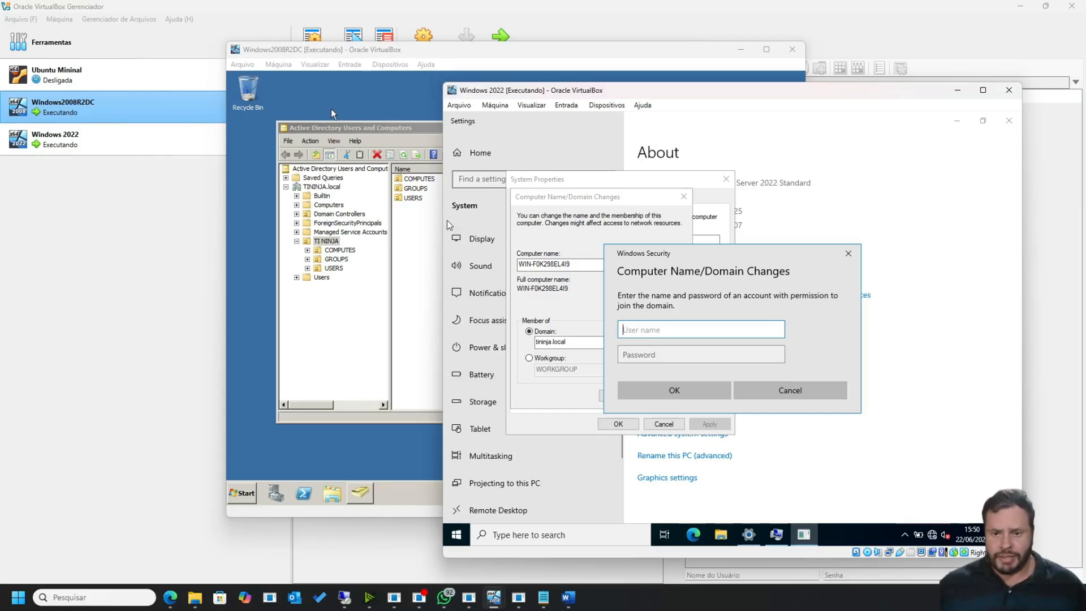
# Step: Check the network connection status on the Windows2008R2DC virtual machine and return to the Windows 2022 machine
pyautogui.click(350, 104)
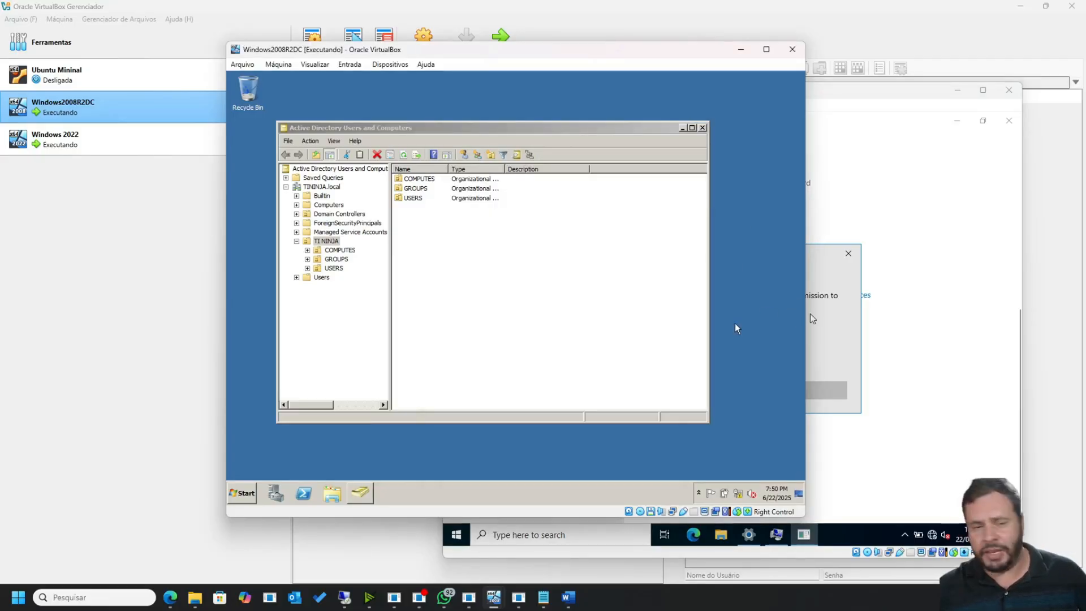
pyautogui.moveTo(738, 496)
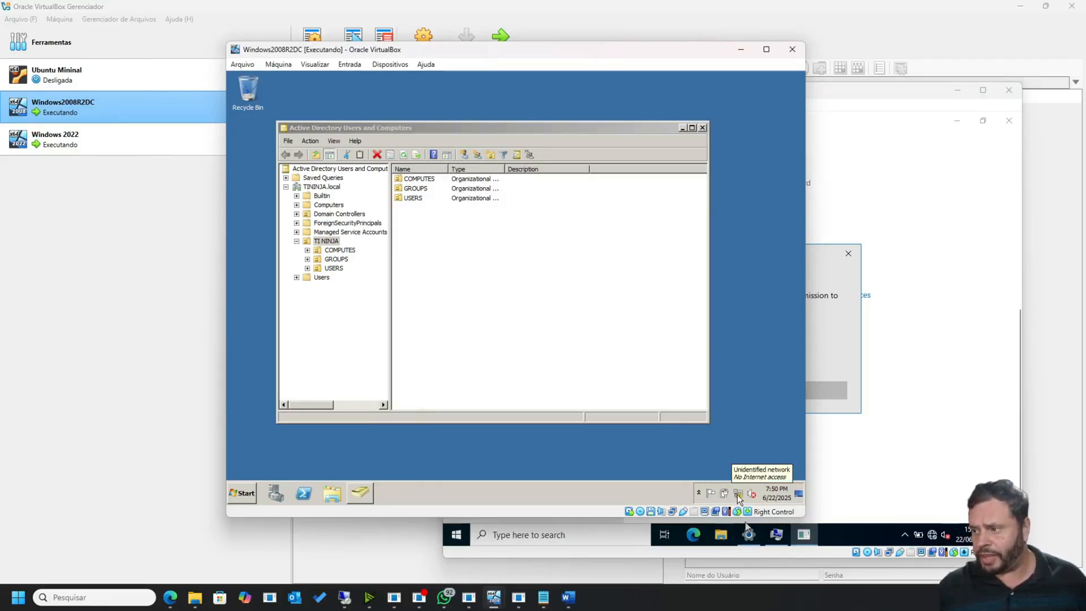
pyautogui.click(833, 328)
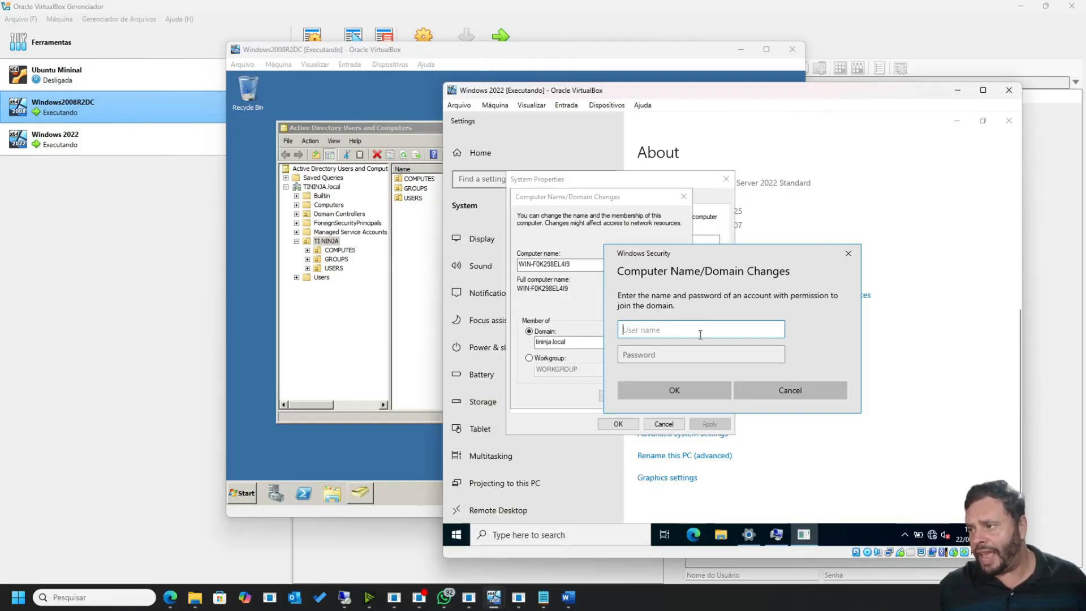
# Step: Open Network Connections on the Windows 2022 machine by running "ncpa.cpl" in a Command Prompt
pyautogui.click(528, 534)
pyautogui.write('cmd')
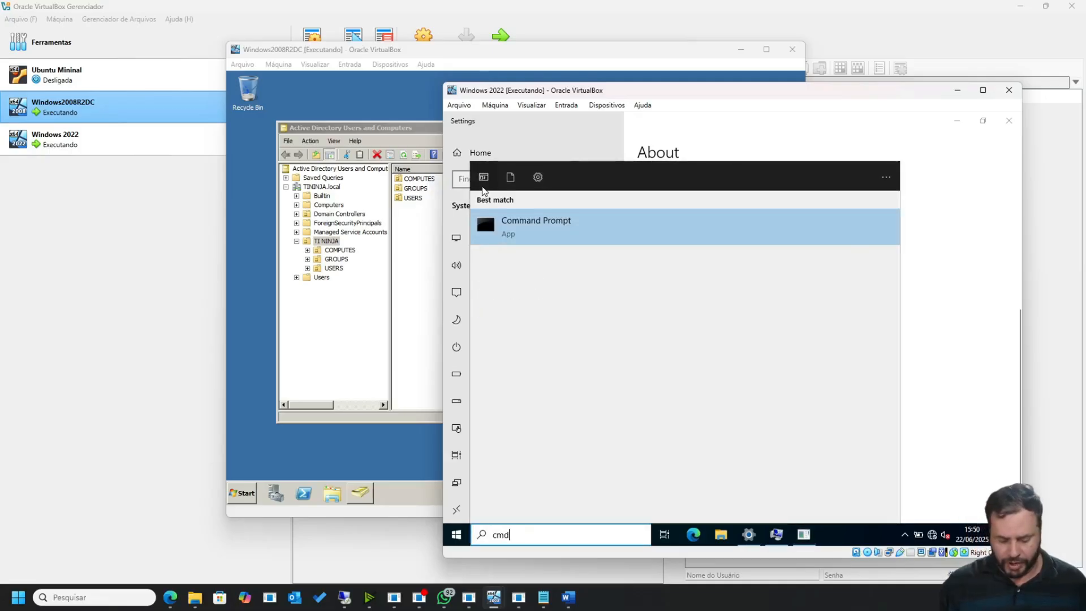
pyautogui.press('Return')
pyautogui.write('ncpa.cpl')
pyautogui.press('Return')
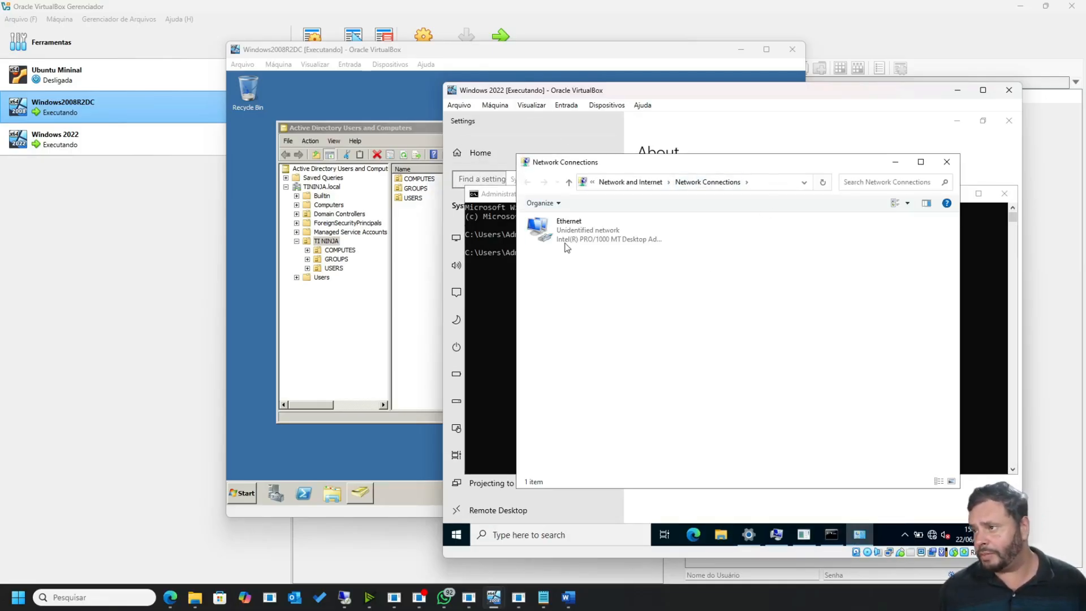
# Step: Open the Ethernet adapter's IPv4 properties and review its subnet mask, default gateway and preferred DNS server
pyautogui.click(567, 228)
pyautogui.rightClick(567, 228)
pyautogui.click(617, 330)
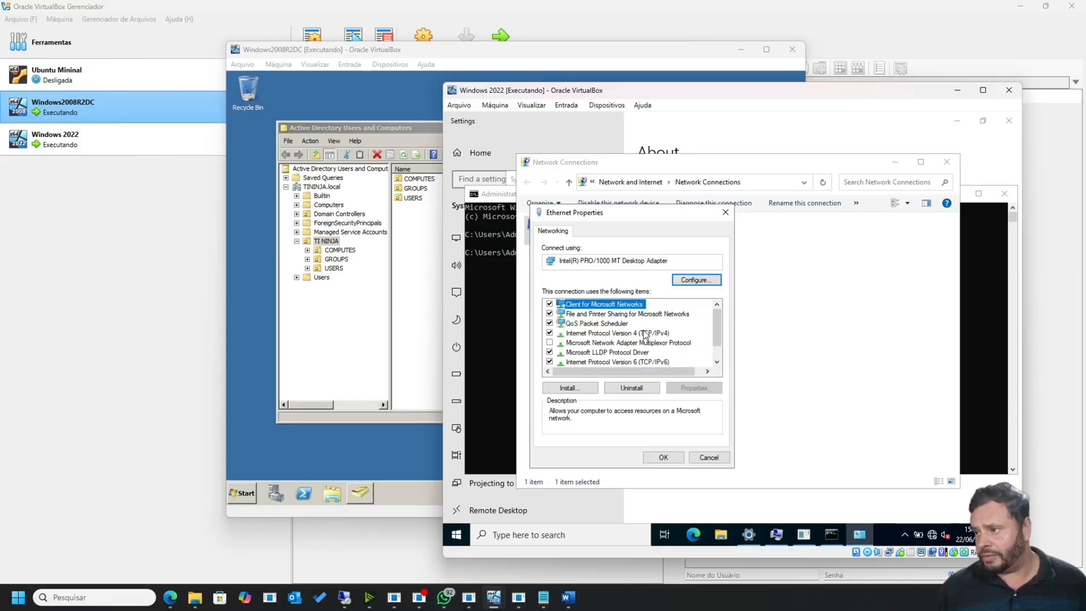
pyautogui.doubleClick(650, 334)
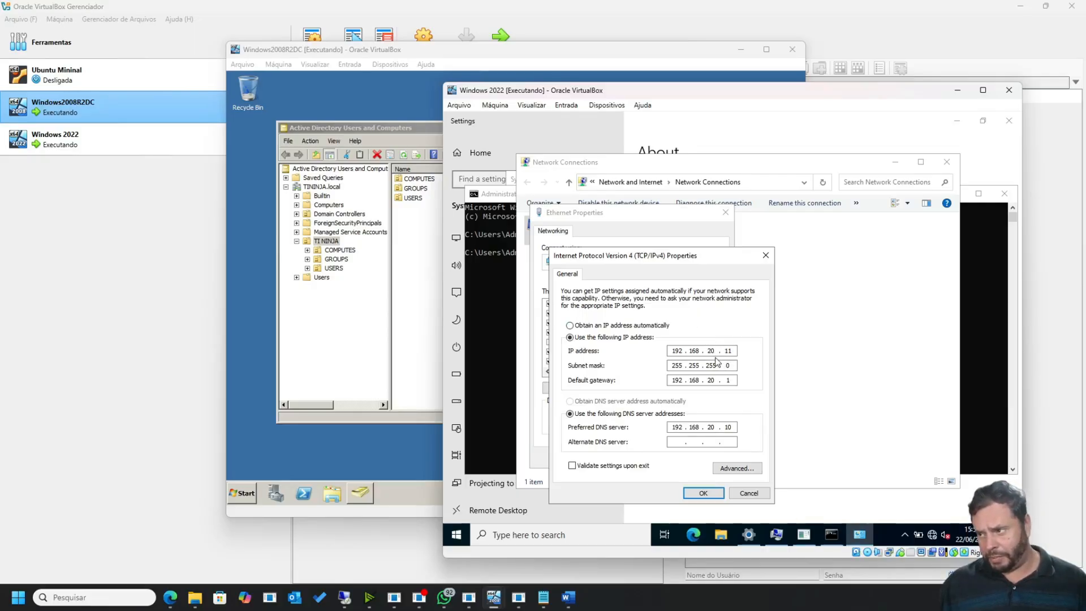
pyautogui.doubleClick(711, 366)
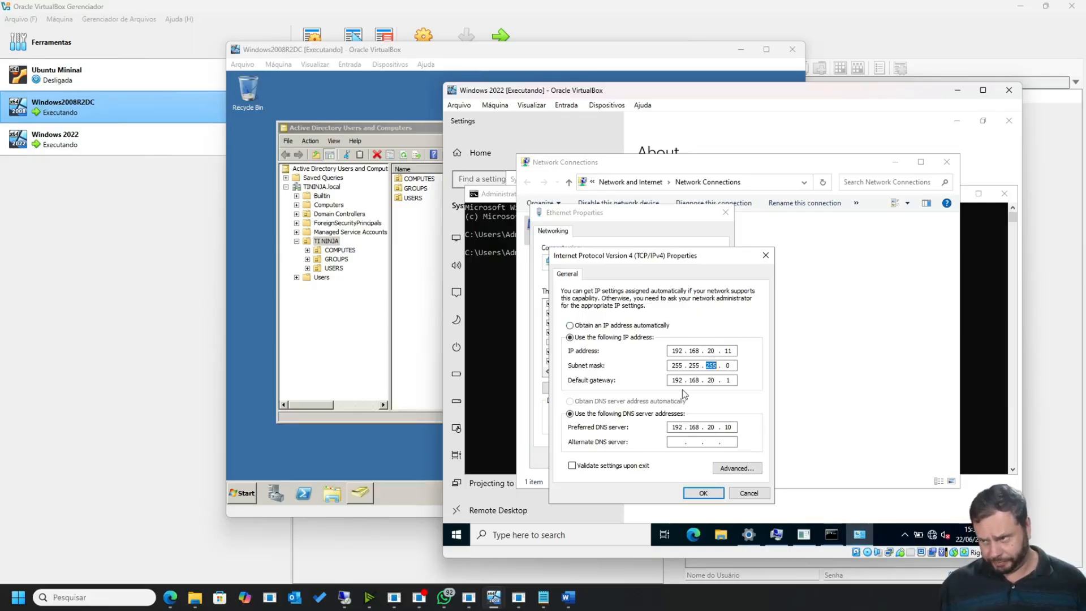
pyautogui.doubleClick(710, 380)
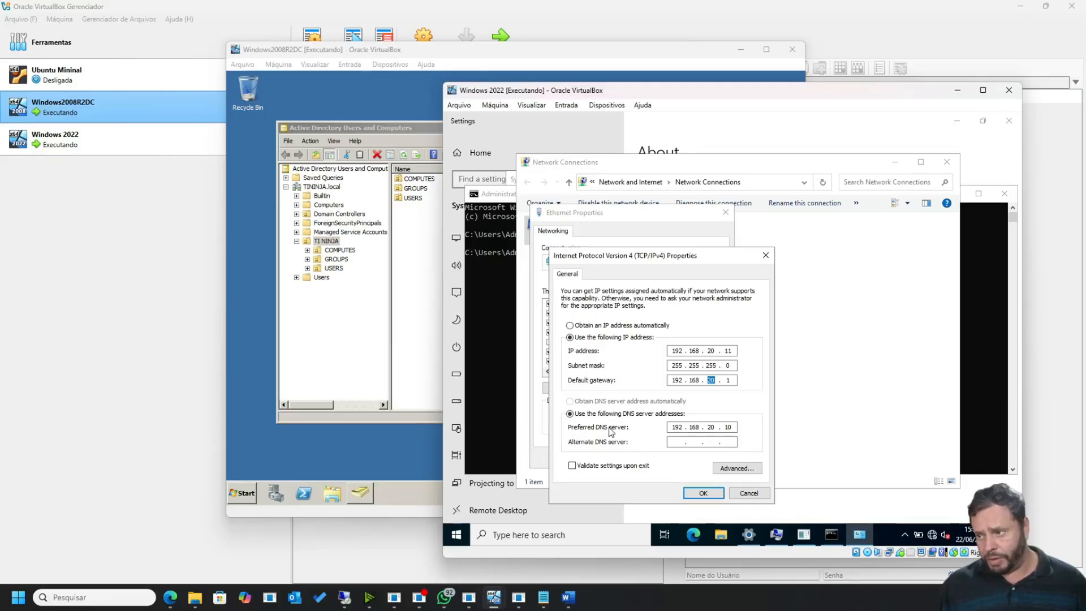
pyautogui.doubleClick(713, 428)
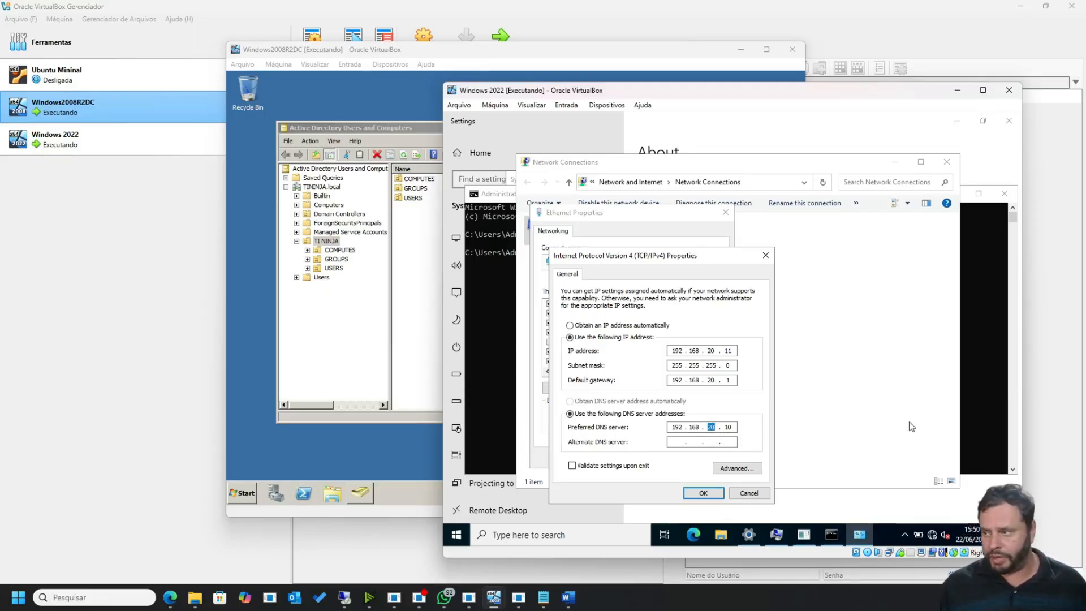
pyautogui.click(676, 429)
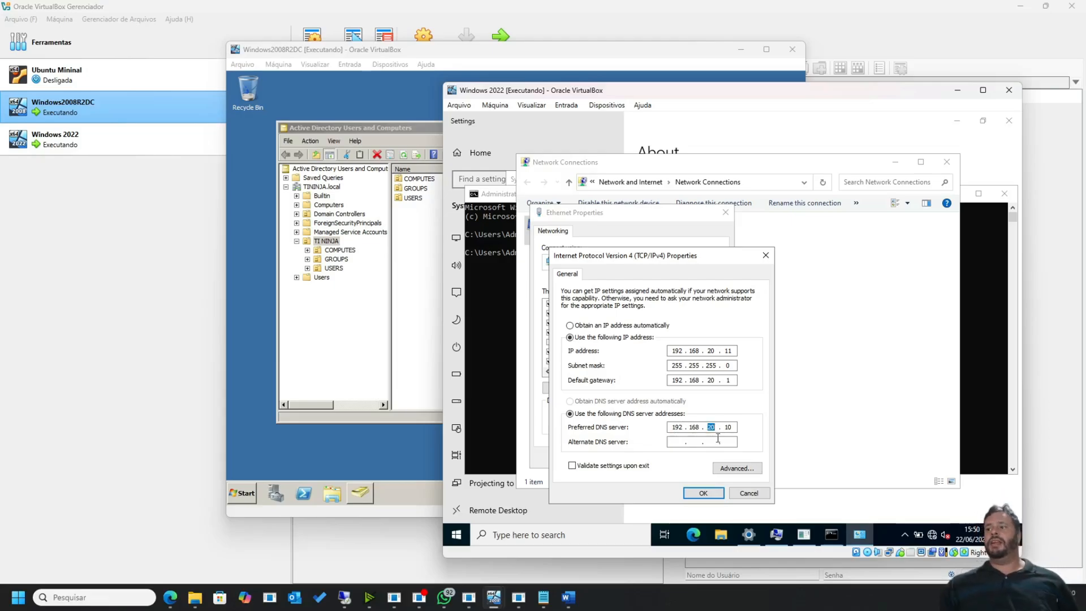
# Step: Run "ping -a 192.168.20.10" in the Command Prompt and highlight the resolved host name
pyautogui.click(506, 385)
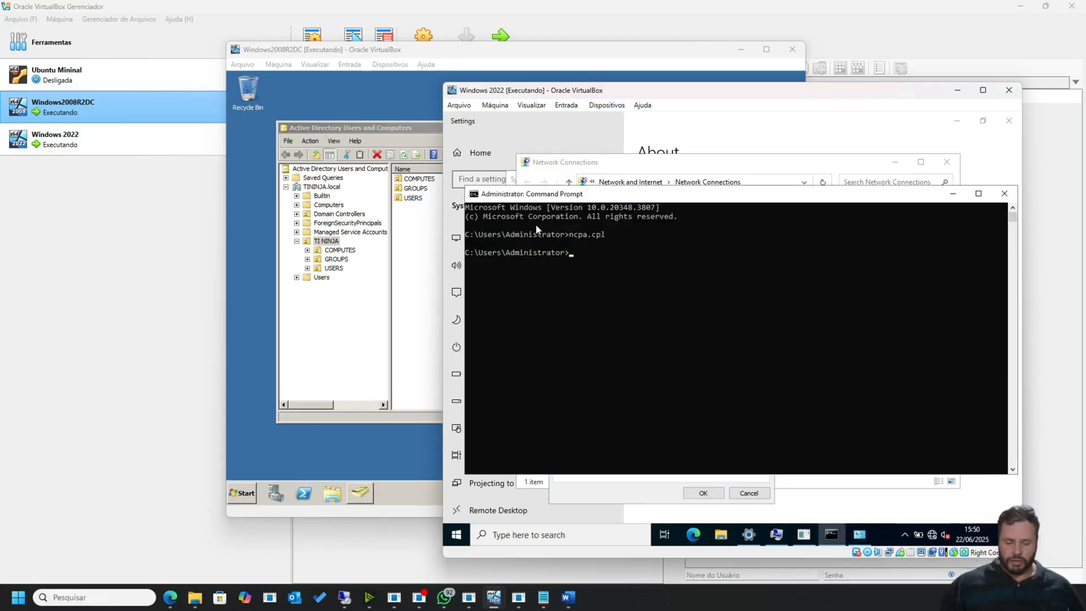
pyautogui.write('pinmg')
pyautogui.press('BackSpace')
pyautogui.press('BackSpace')
pyautogui.press('BackSpace')
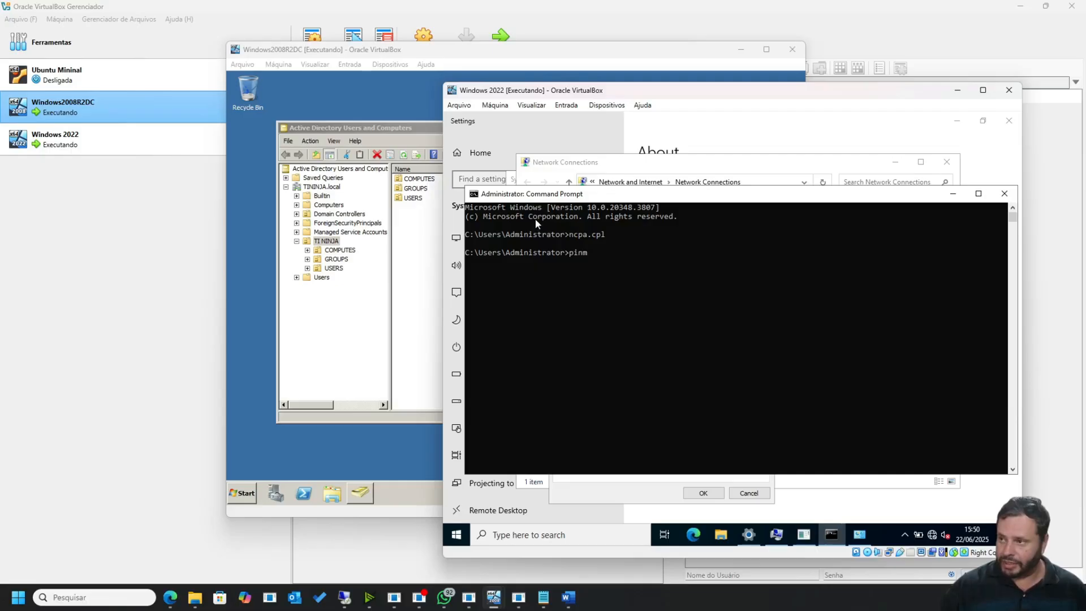
pyautogui.write('g -a 192.1')
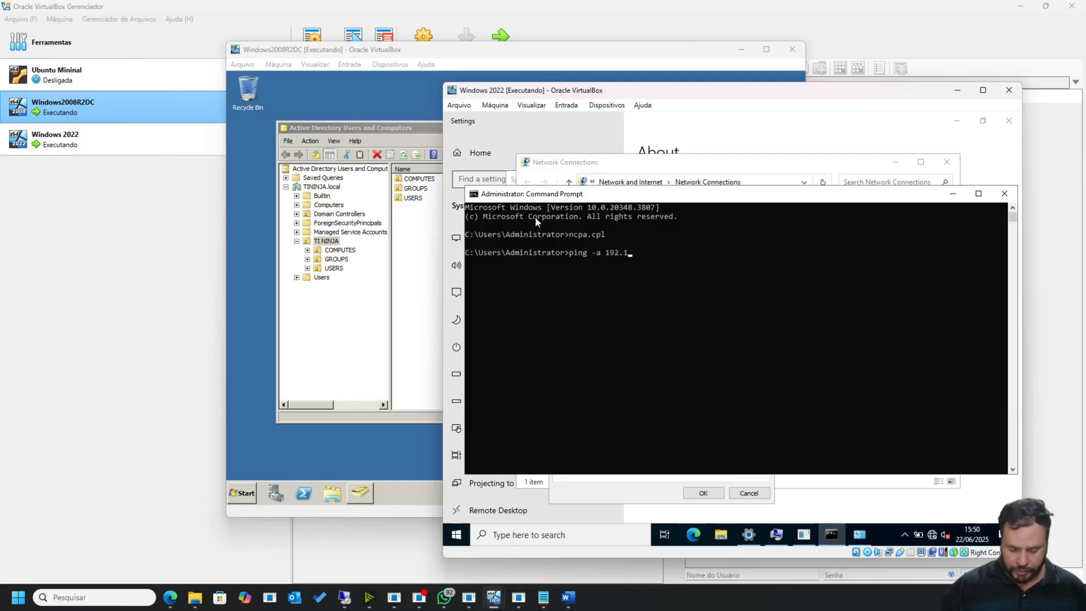
pyautogui.write('68.20.10')
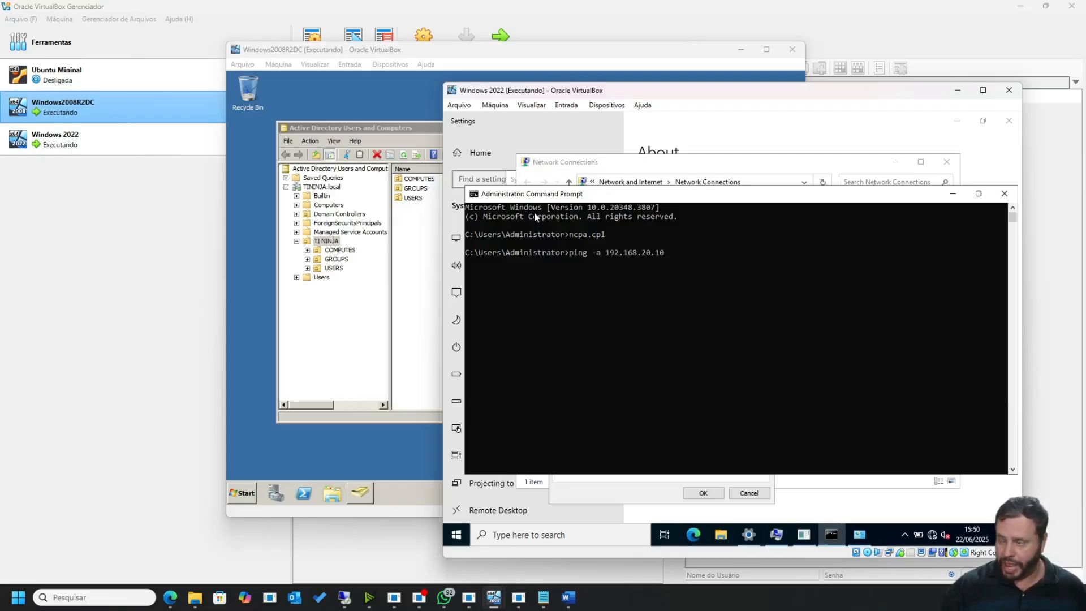
pyautogui.press('Return')
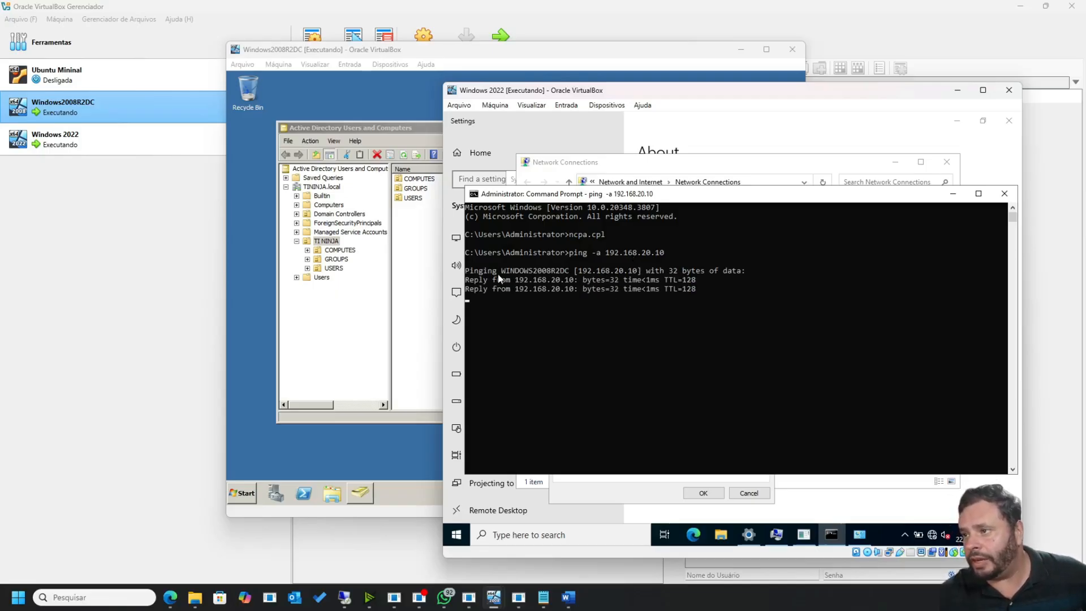
pyautogui.moveTo(505, 272); pyautogui.dragTo(568, 276)
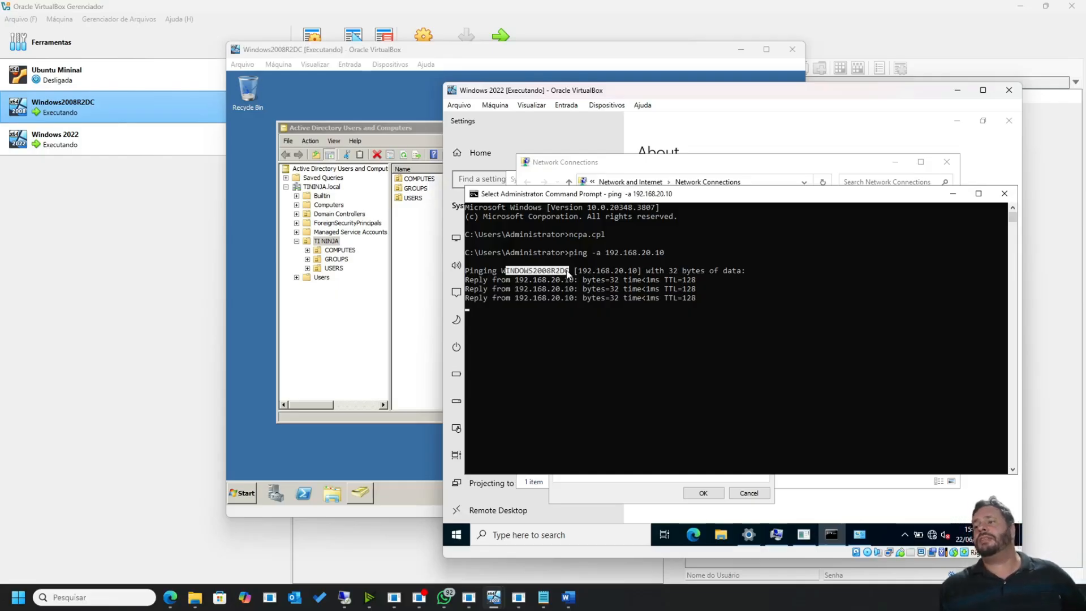
pyautogui.click(567, 272)
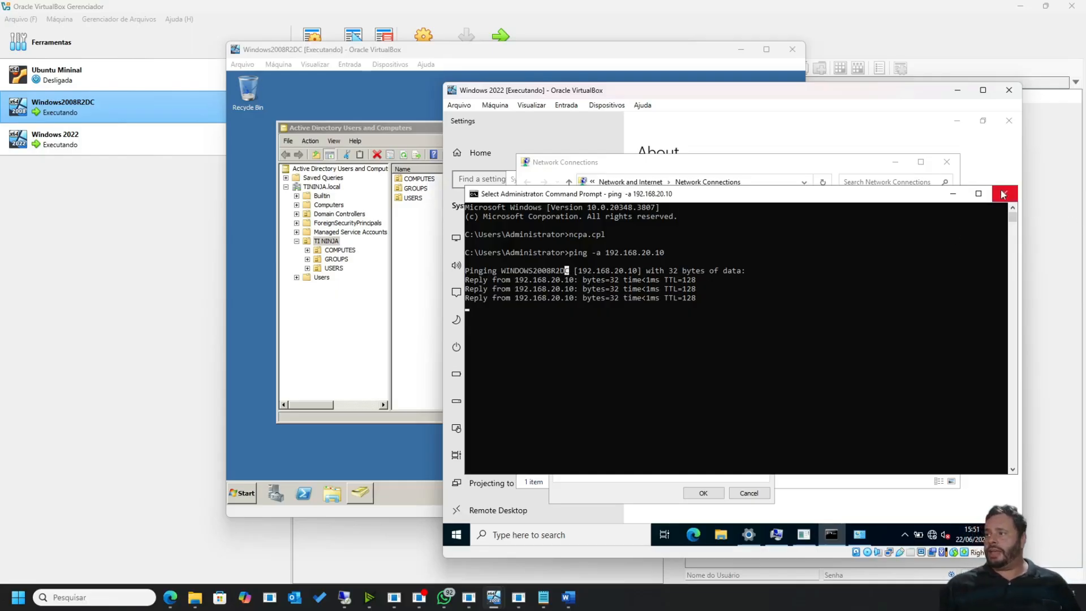
# Step: Return to the domain join credentials prompt and try to authenticate with the user name "administrador" and the account password
pyautogui.click(833, 162)
pyautogui.click(757, 138)
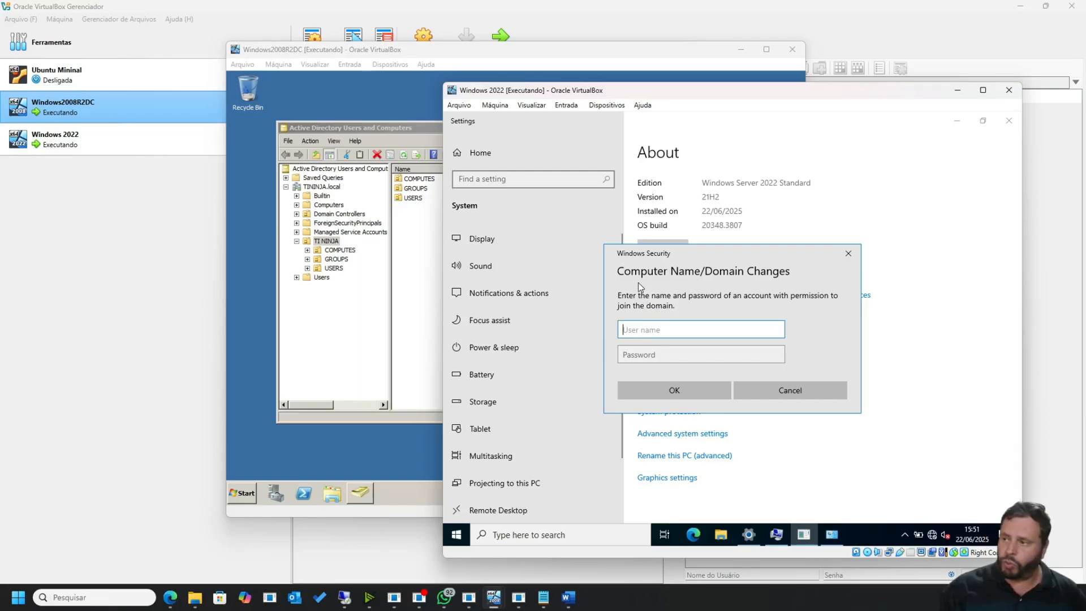
pyautogui.write('ad')
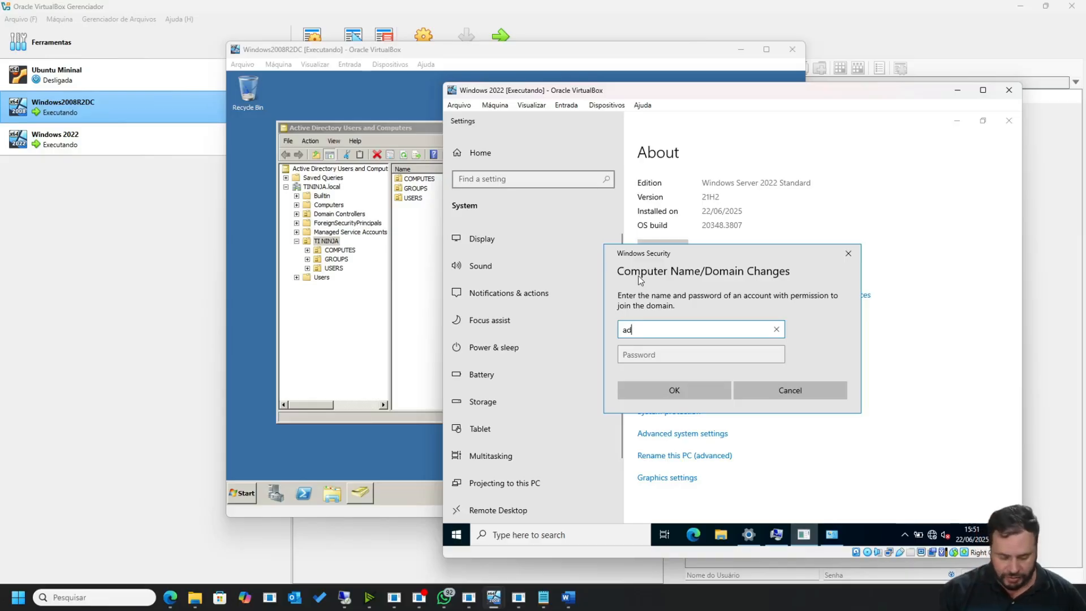
pyautogui.write('ministrador')
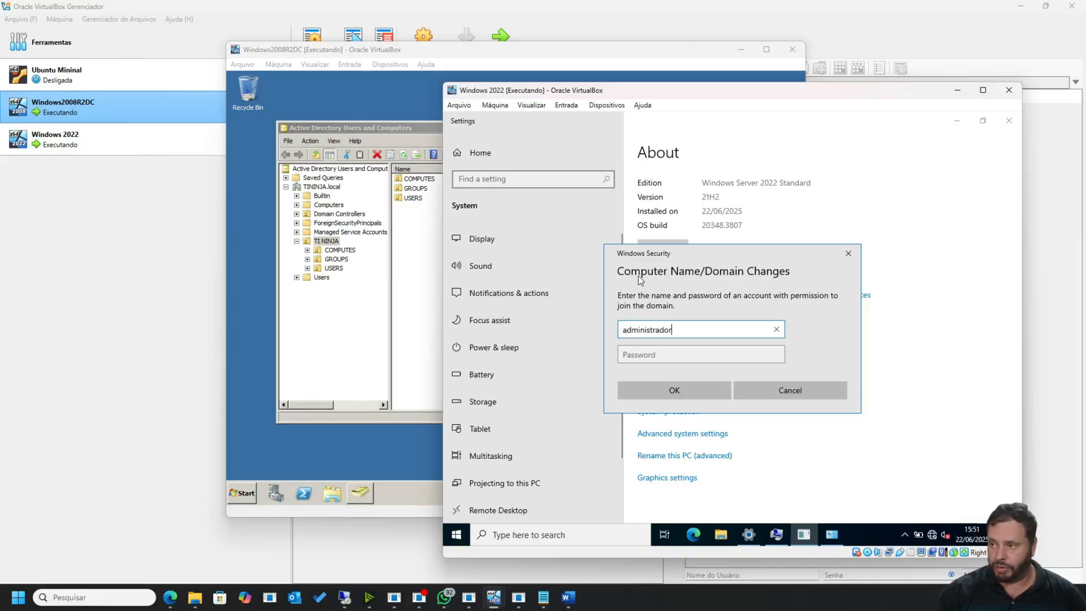
pyautogui.press('Tab')
pyautogui.write('••••••••')
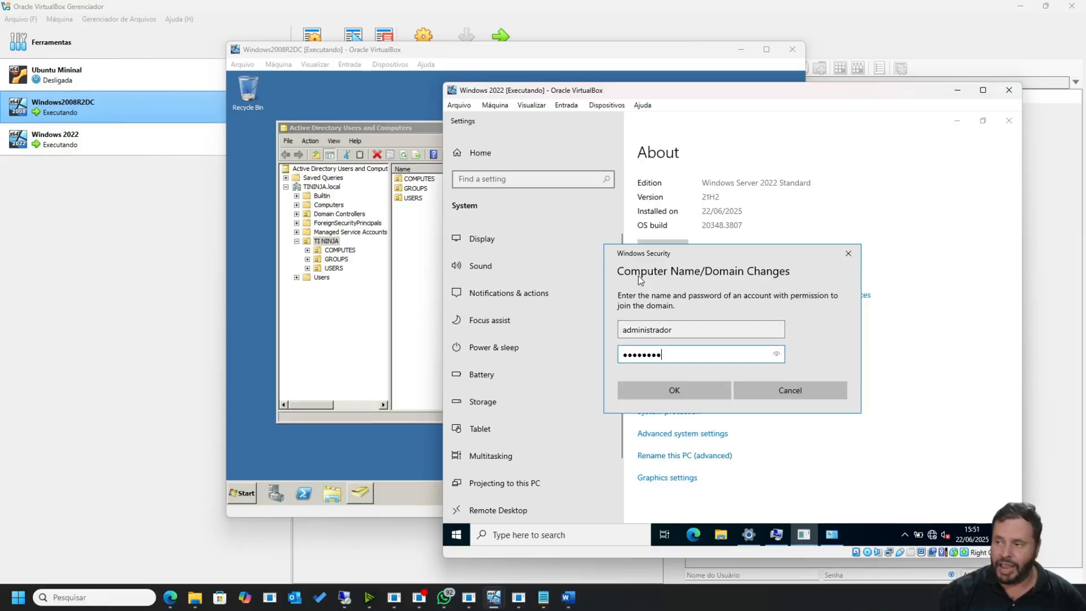
pyautogui.press('Return')
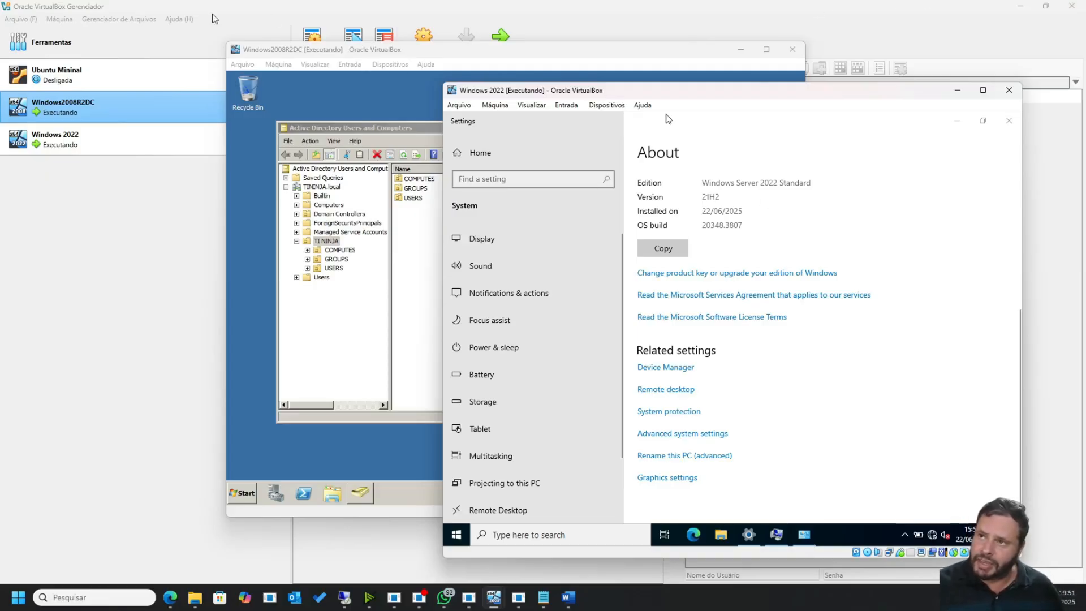
pyautogui.click(405, 108)
pyautogui.click(858, 177)
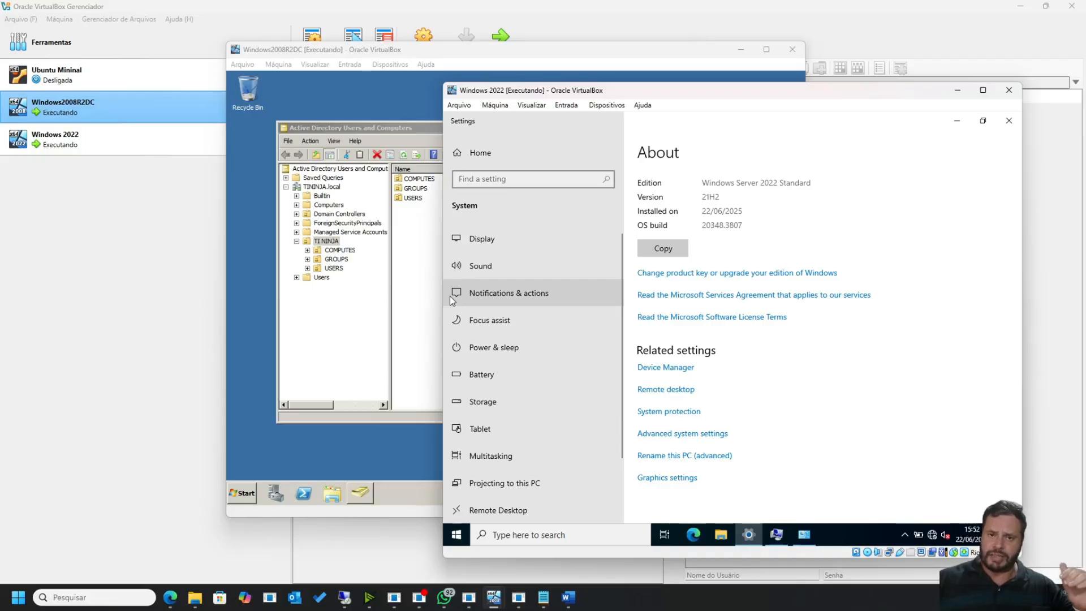
pyautogui.click(439, 246)
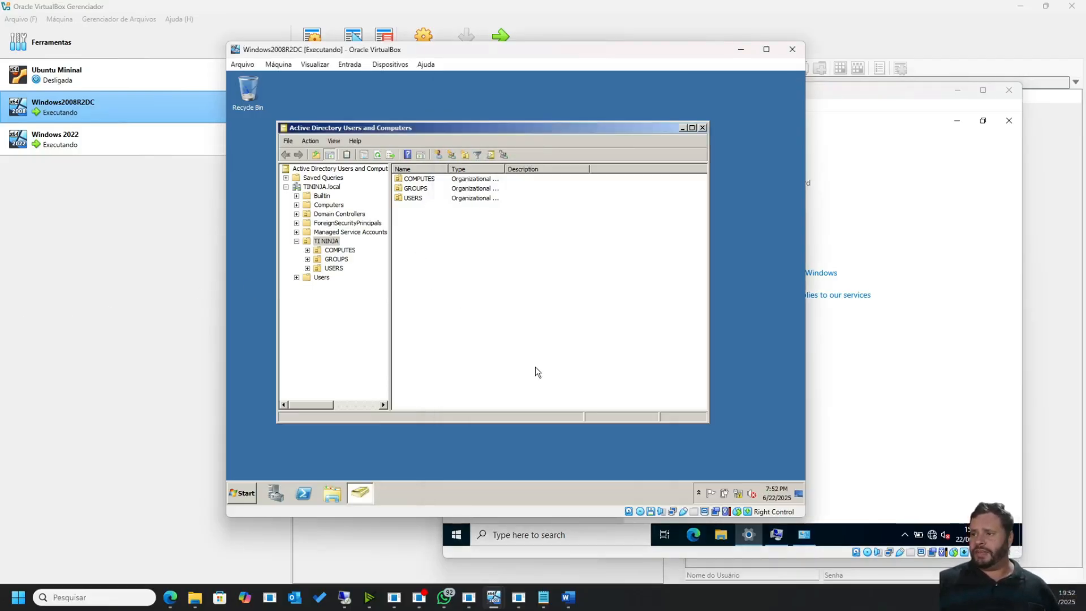
pyautogui.click(903, 442)
# Step: Confirm and close the IPv4 properties and the Ethernet properties on the Windows 2022 machine
pyautogui.click(806, 542)
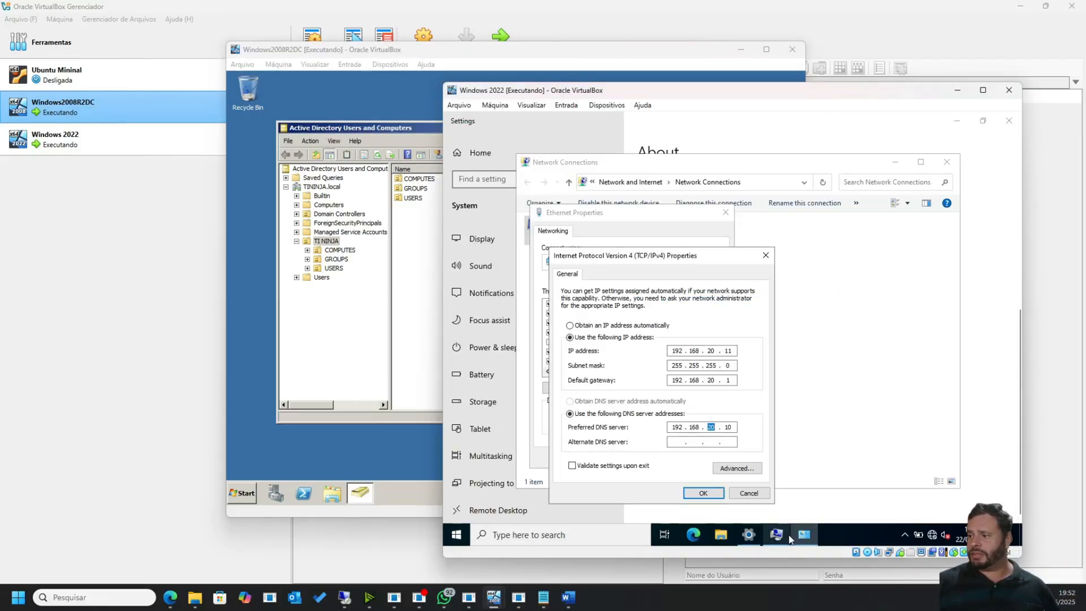
pyautogui.click(710, 498)
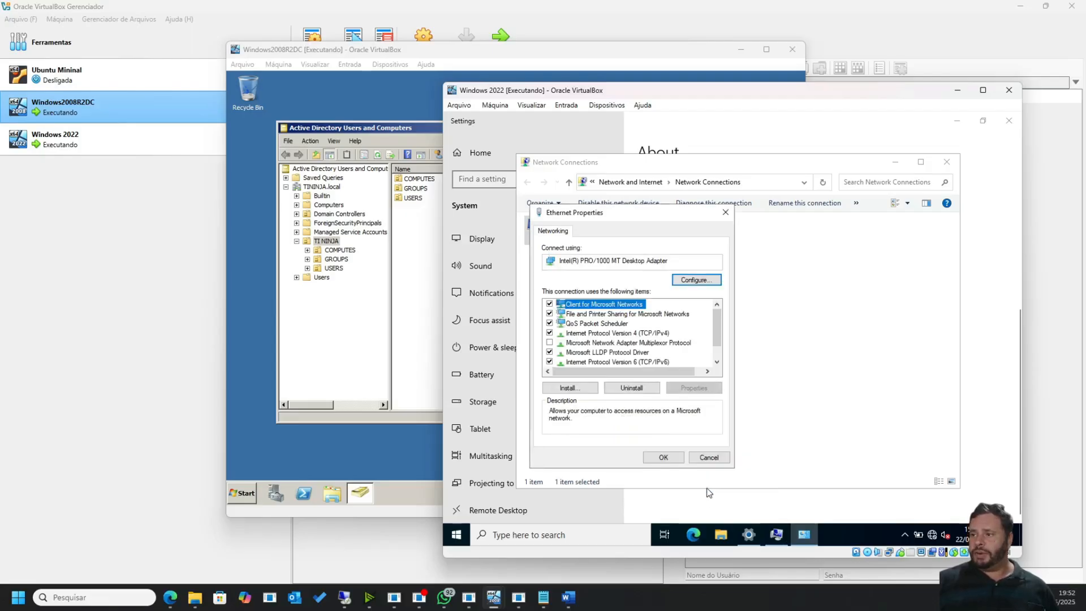
pyautogui.click(681, 458)
# Step: Dismiss the domain join error and retry joining tininja.local with the user name "administrator" and the account password
pyautogui.click(803, 534)
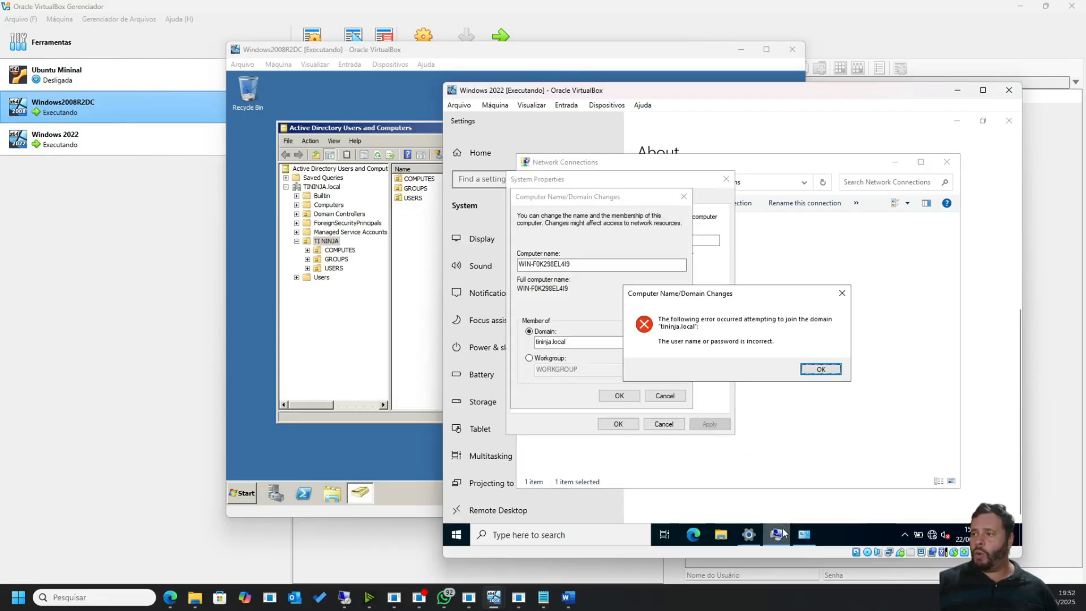
pyautogui.click(819, 372)
pyautogui.click(656, 347)
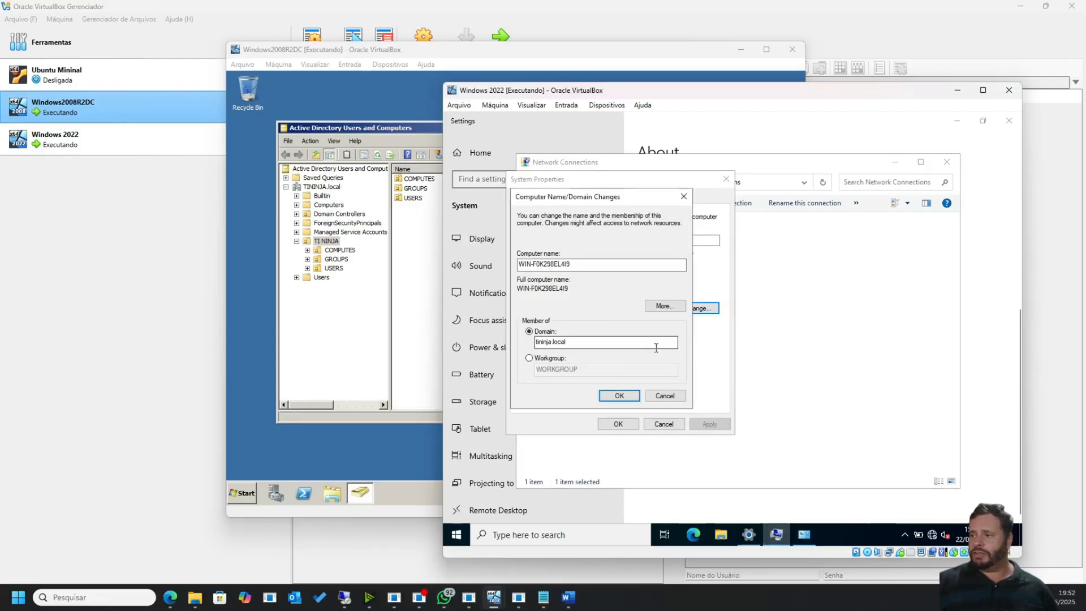
pyautogui.click(619, 395)
pyautogui.write('administrator')
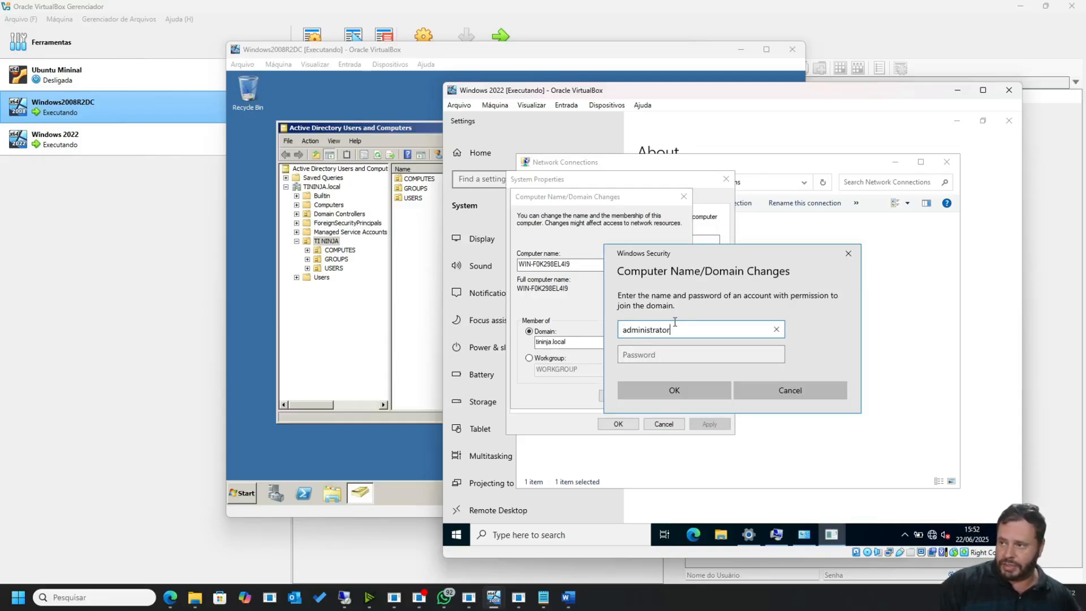
pyautogui.press('Tab')
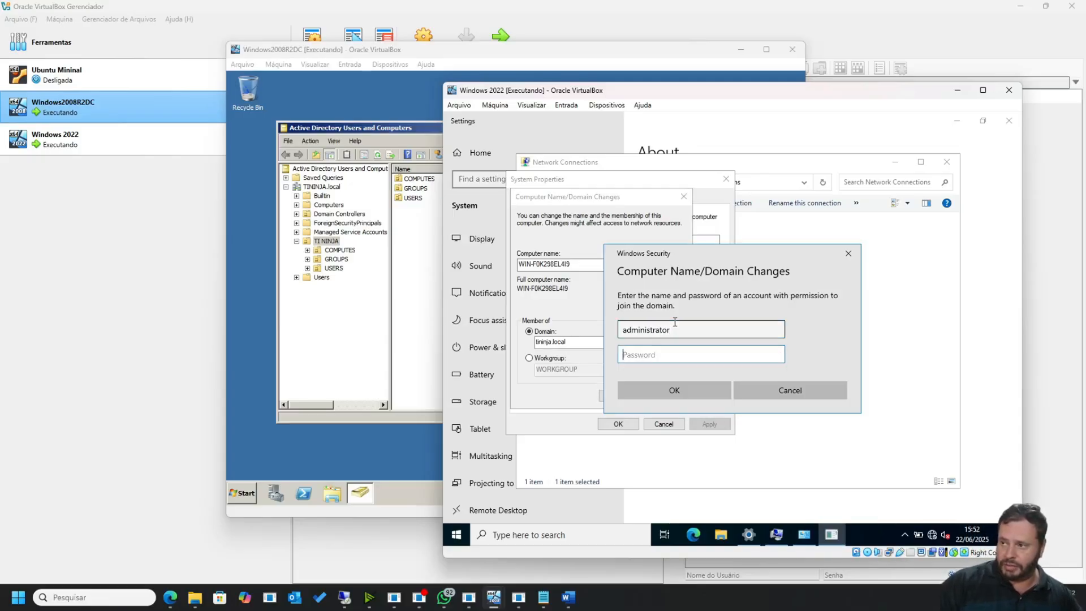
pyautogui.click(673, 324)
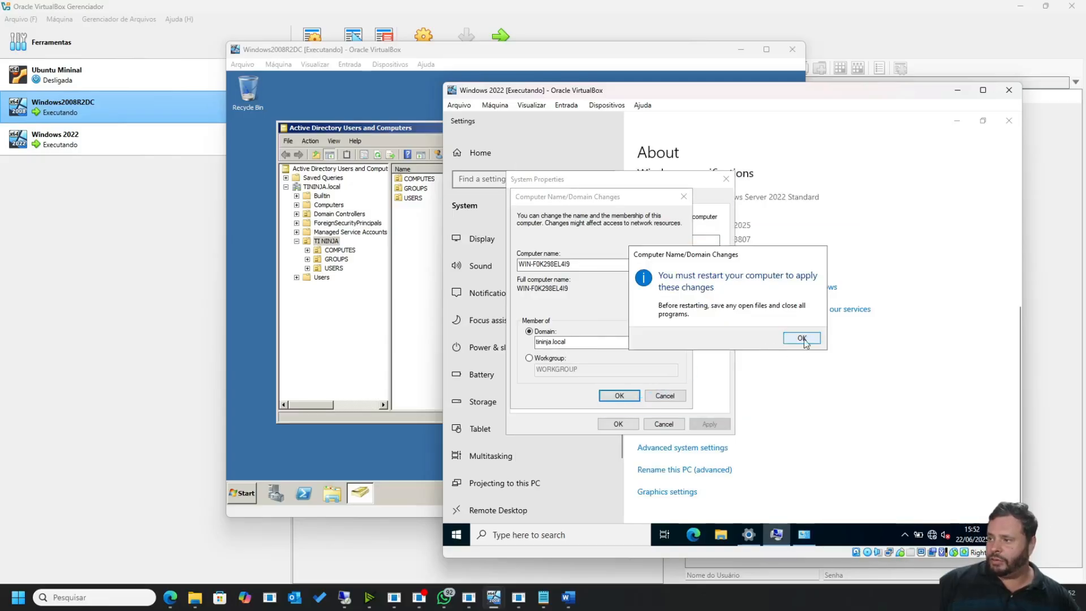
# Step: Acknowledge the restart notice, close System Properties and restart the Windows 2022 machine to apply the domain membership
pyautogui.click(801, 337)
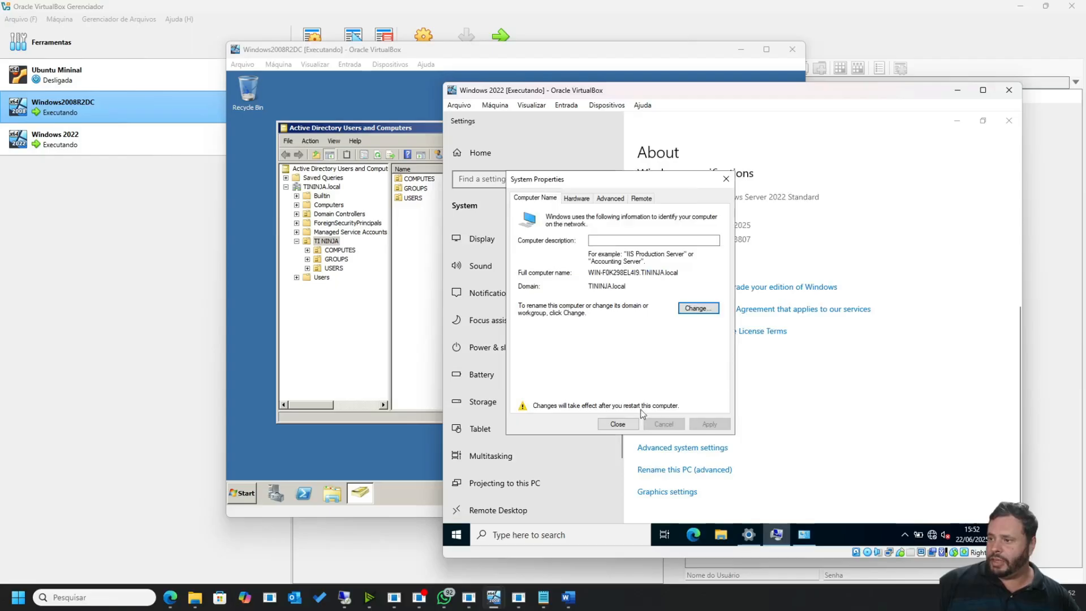
pyautogui.click(618, 423)
pyautogui.click(725, 334)
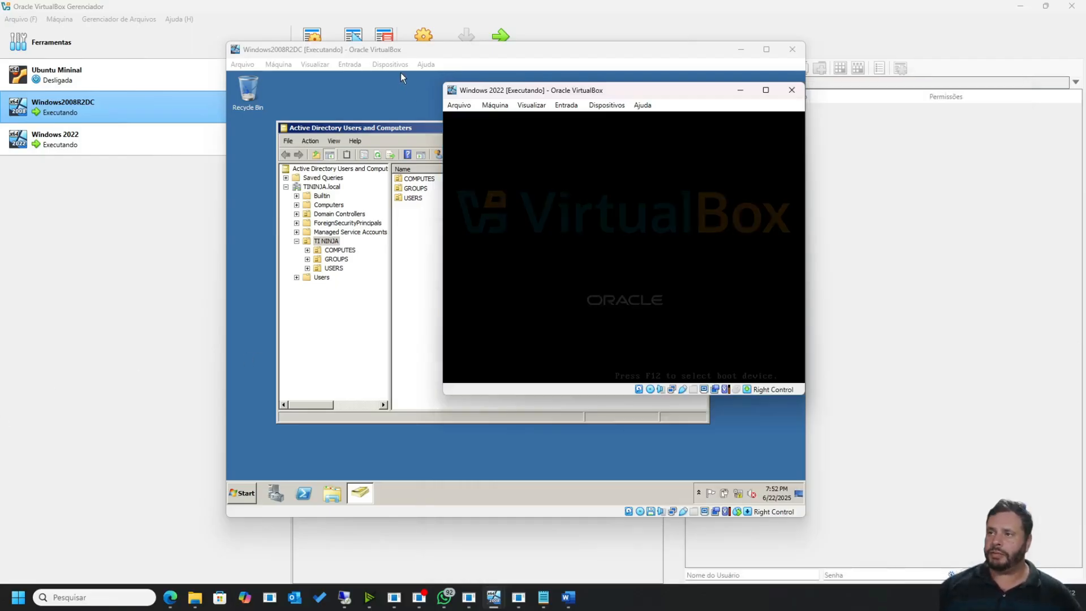
# Step: On Windows2008R2DC, open the Computers container in Active Directory Users and Computers, widen the Name column and select the listed computer
pyautogui.click(422, 49)
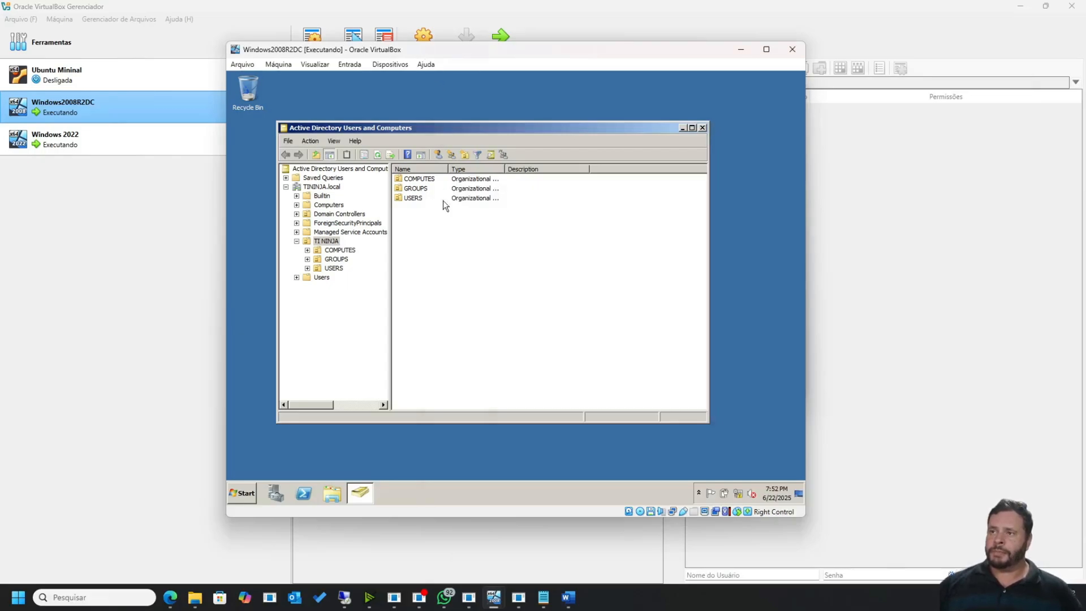
pyautogui.click(320, 205)
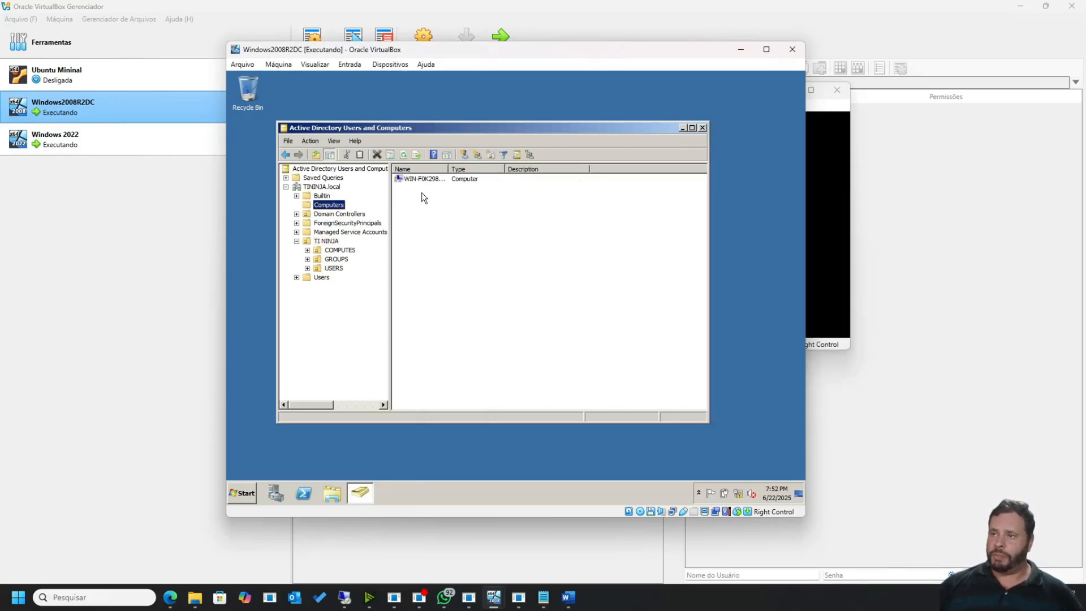
pyautogui.moveTo(451, 168); pyautogui.dragTo(525, 168)
pyautogui.click(437, 178)
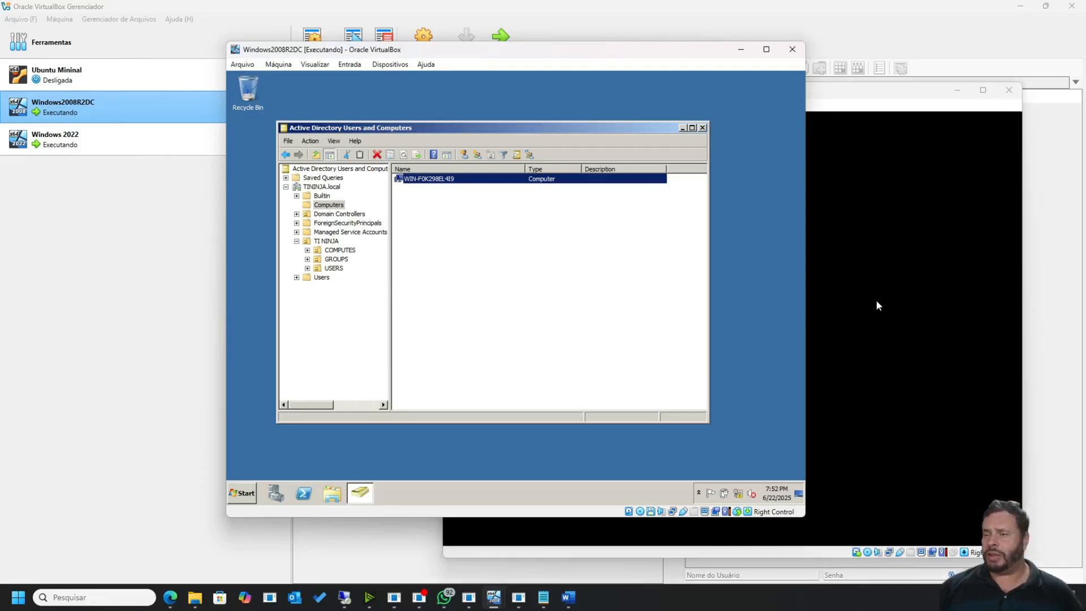
# Step: Switch back to the Windows 2022 machine, decline the mouse capture and sign in as Administrator with the account password
pyautogui.click(842, 276)
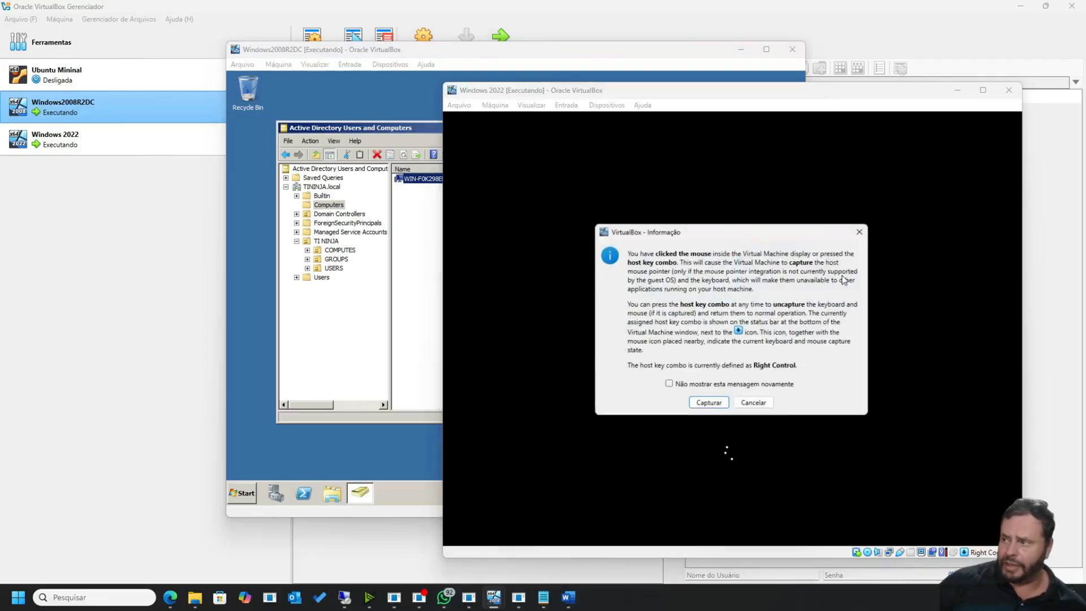
pyautogui.click(747, 404)
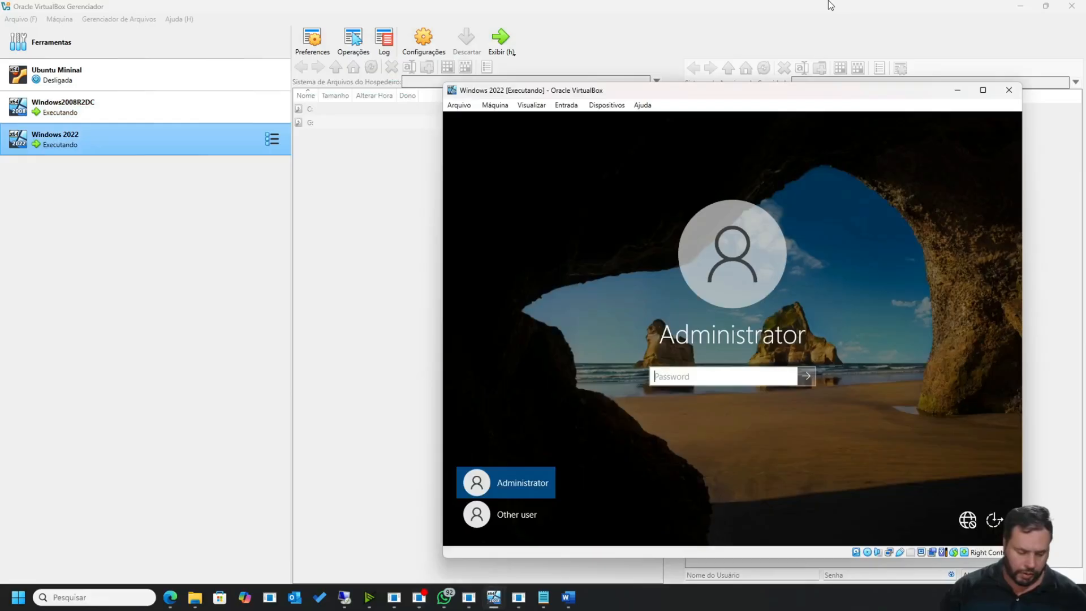
pyautogui.write('•••••')
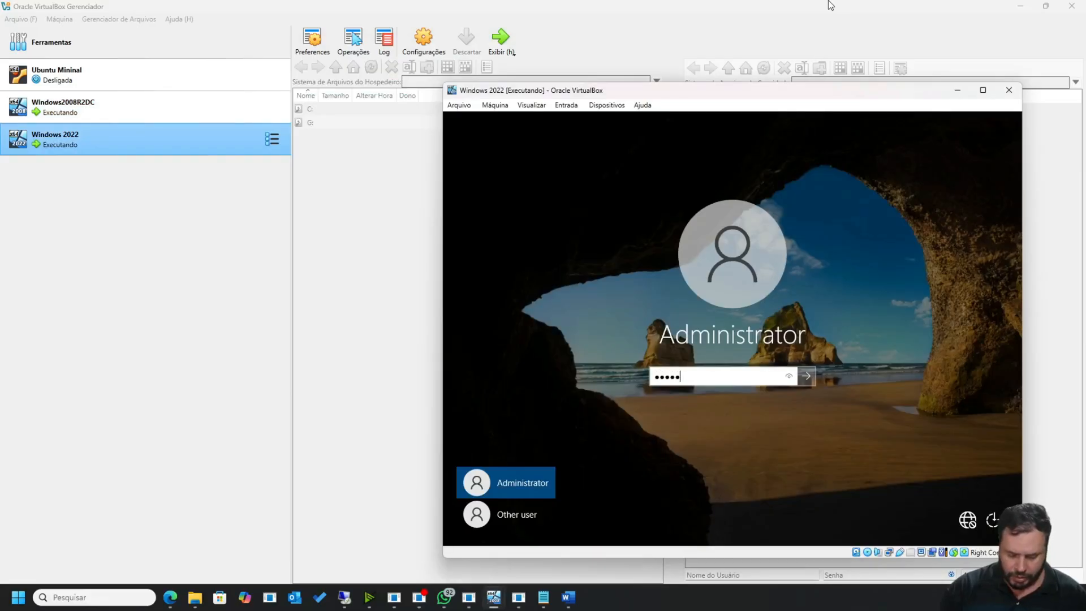
pyautogui.write('••••')
pyautogui.press('Return')
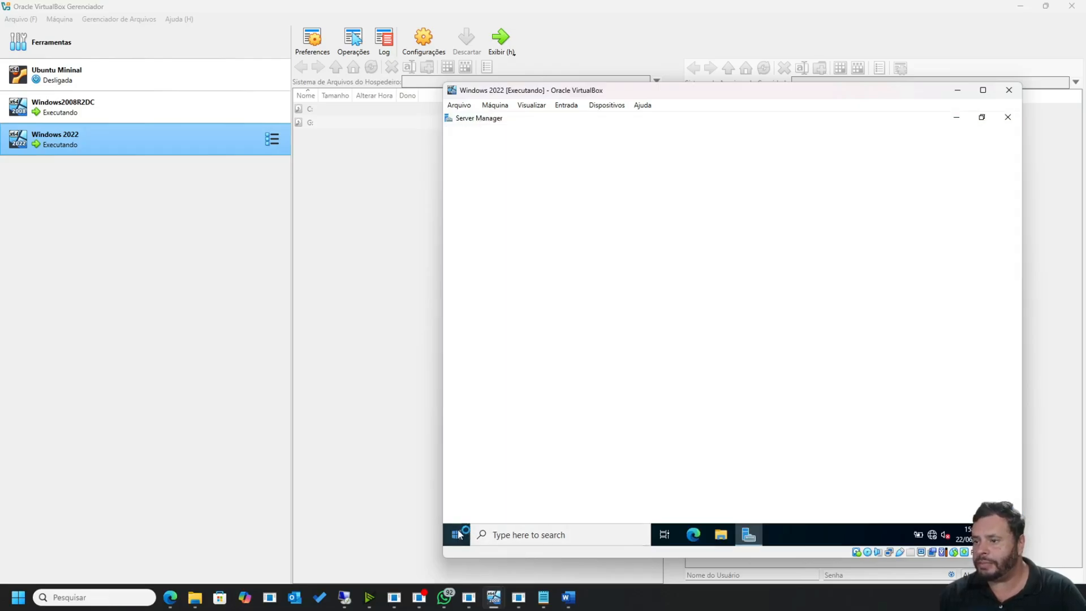
# Step: Check the computer's domain membership in System Properties through the About settings, and close the open windows including Server Manager
pyautogui.rightClick(458, 534)
pyautogui.click(518, 270)
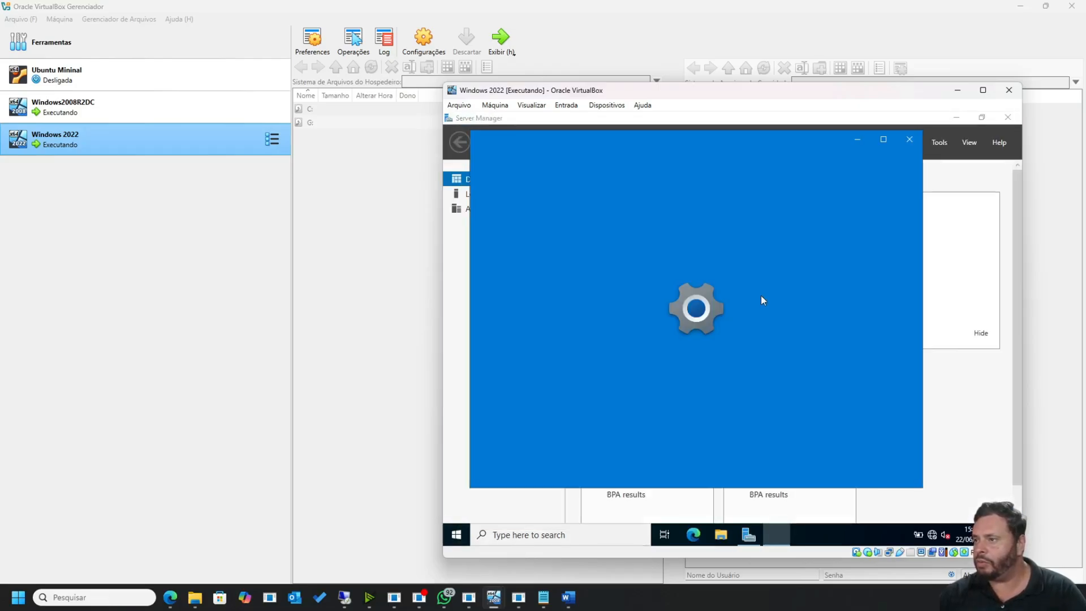
pyautogui.click(884, 141)
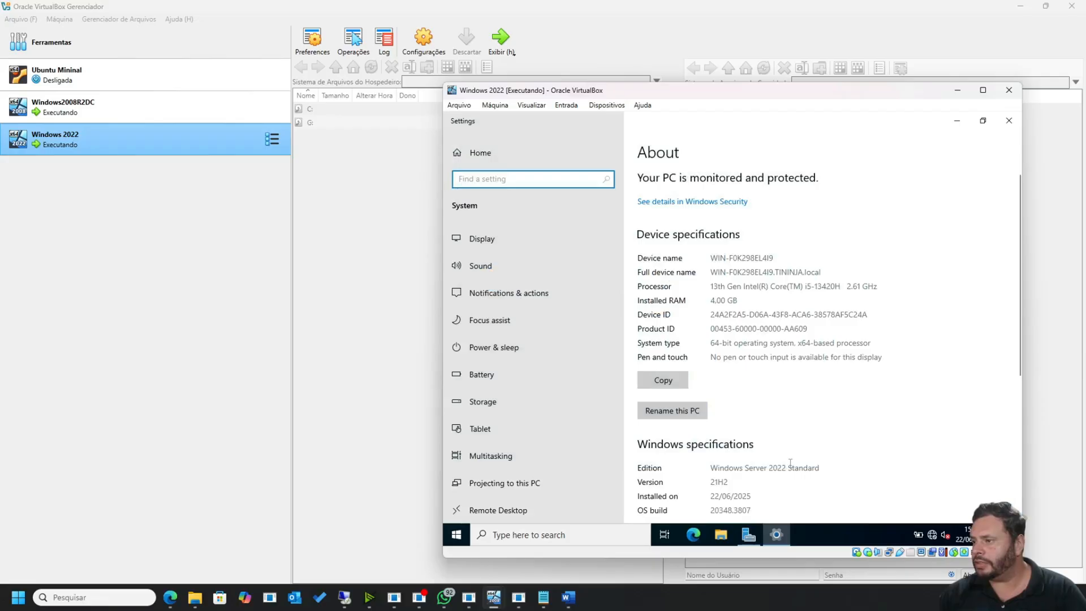
pyautogui.scroll(-5, 753, 465)
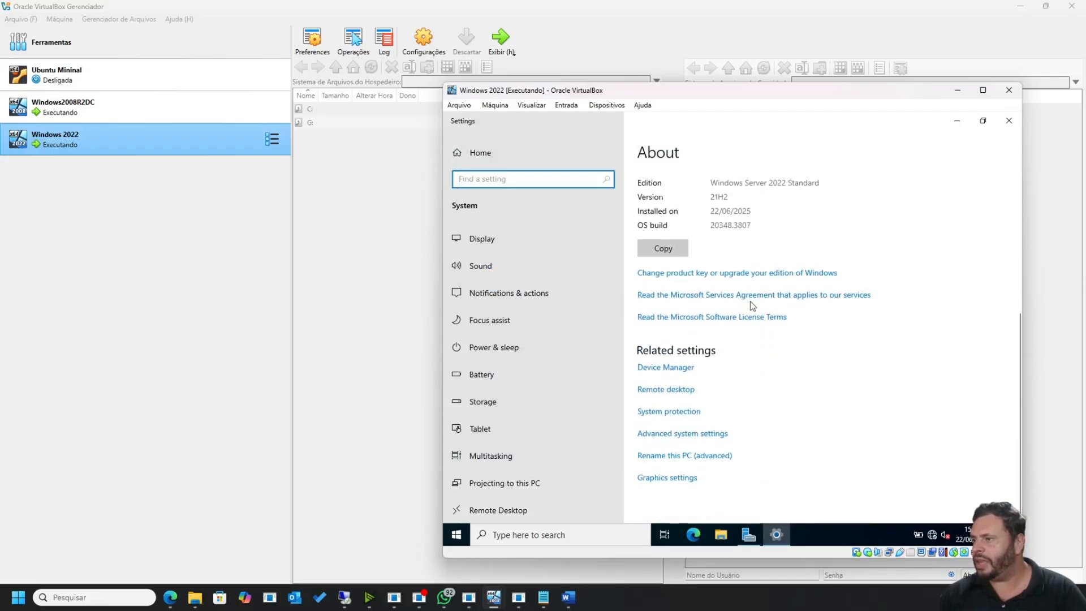
pyautogui.click(695, 434)
pyautogui.click(568, 228)
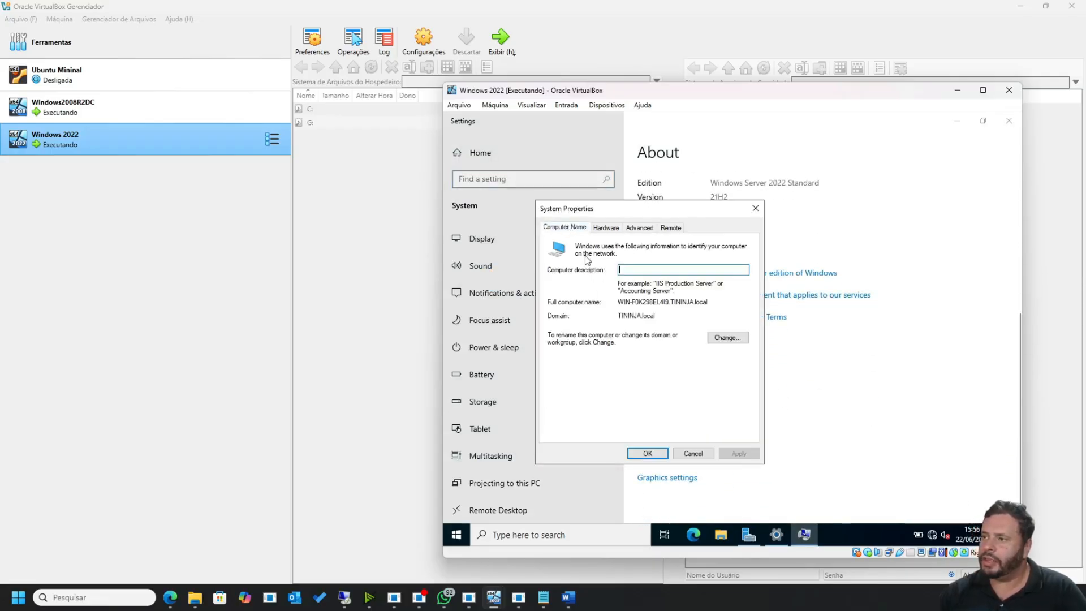
pyautogui.moveTo(623, 316); pyautogui.dragTo(630, 316)
pyautogui.click(689, 451)
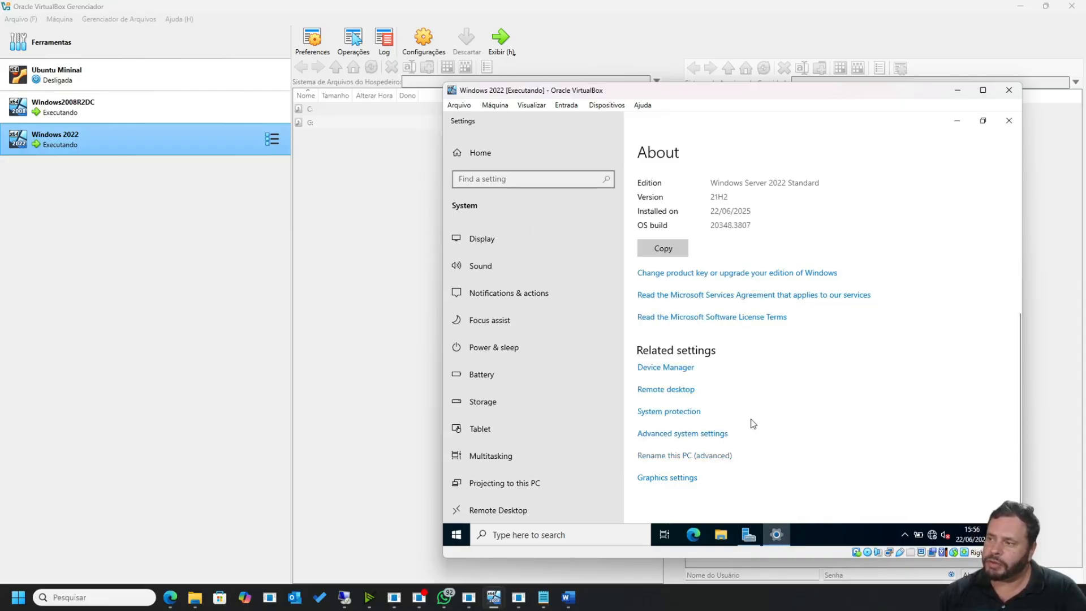
pyautogui.click(1008, 121)
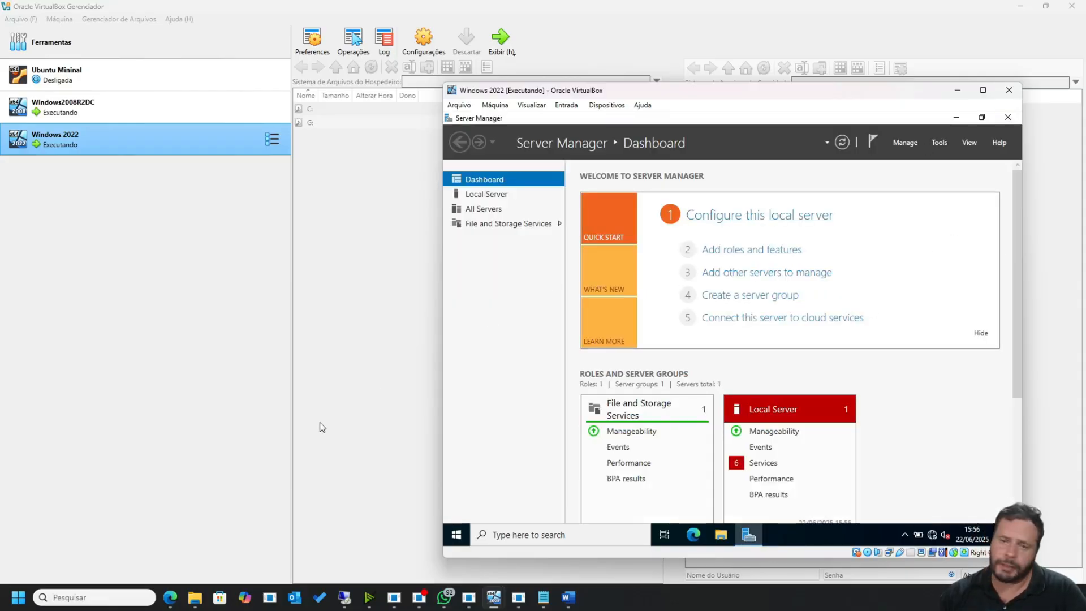
pyautogui.click(1007, 117)
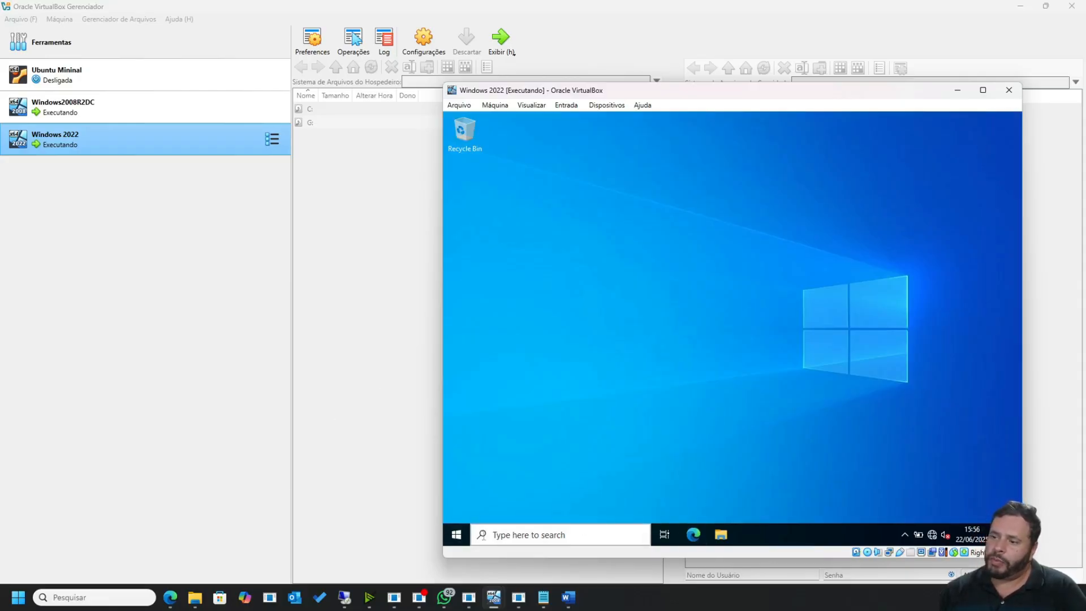
# Step: Reopen Server Manager and start the Add Roles and Features Wizard, keeping the default installation type and destination server
pyautogui.click(469, 542)
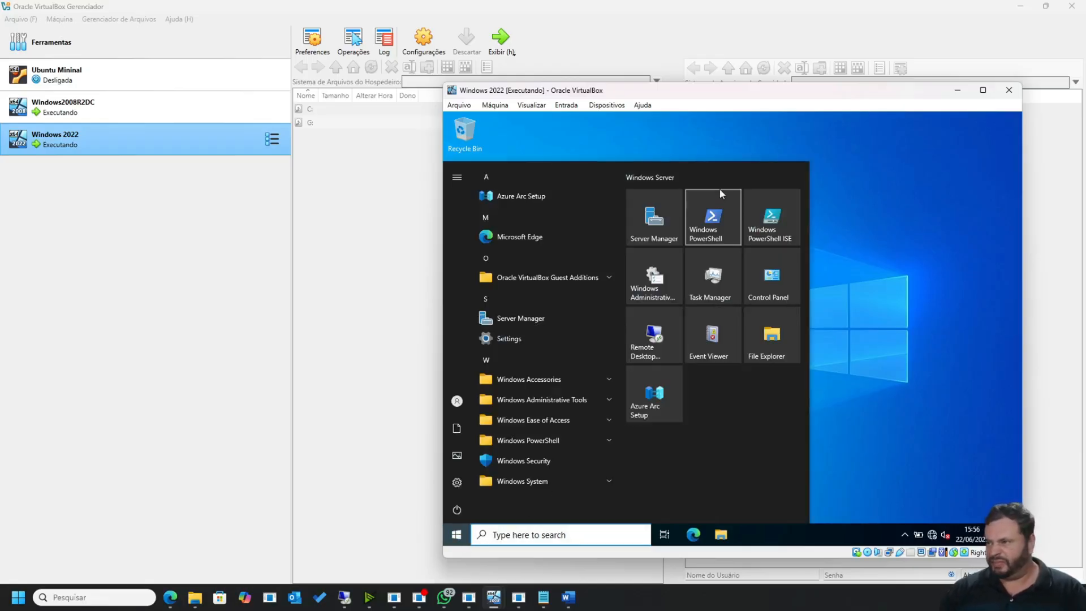
pyautogui.click(646, 226)
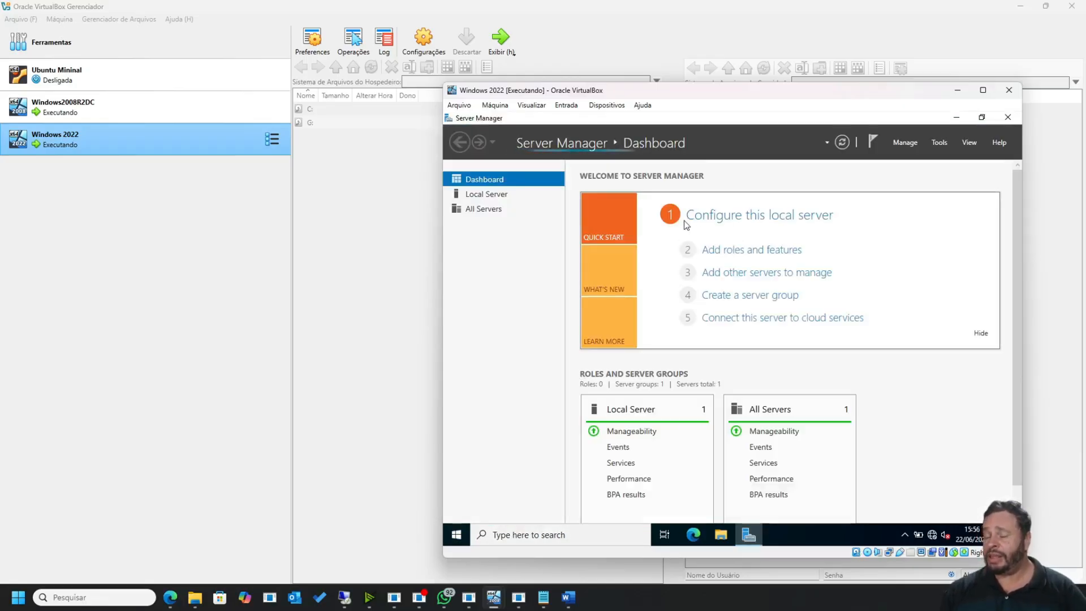
pyautogui.click(746, 252)
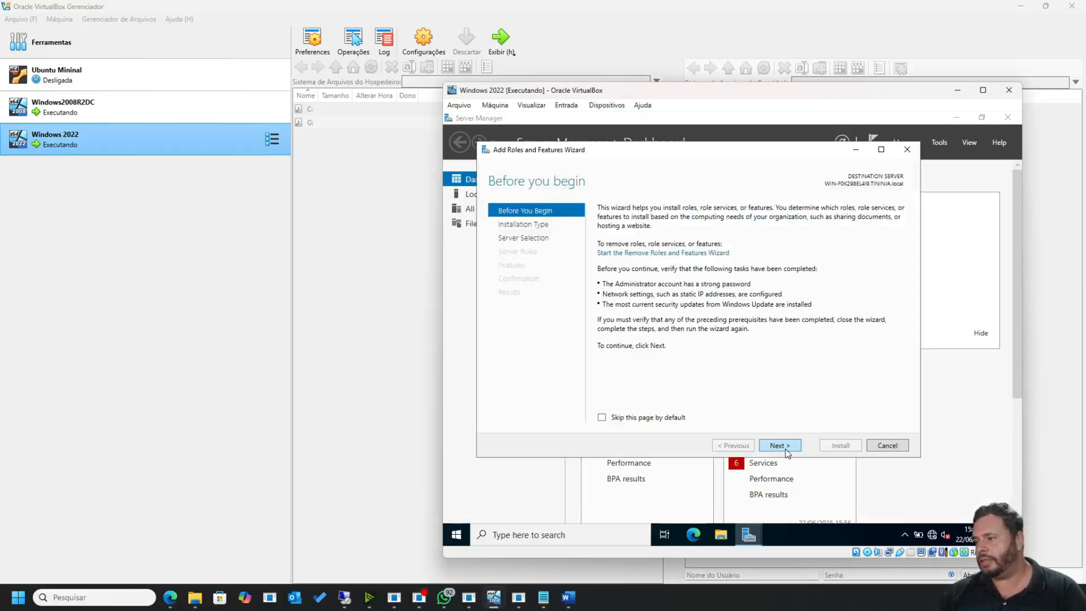
pyautogui.click(787, 447)
pyautogui.click(788, 446)
pyautogui.click(788, 446)
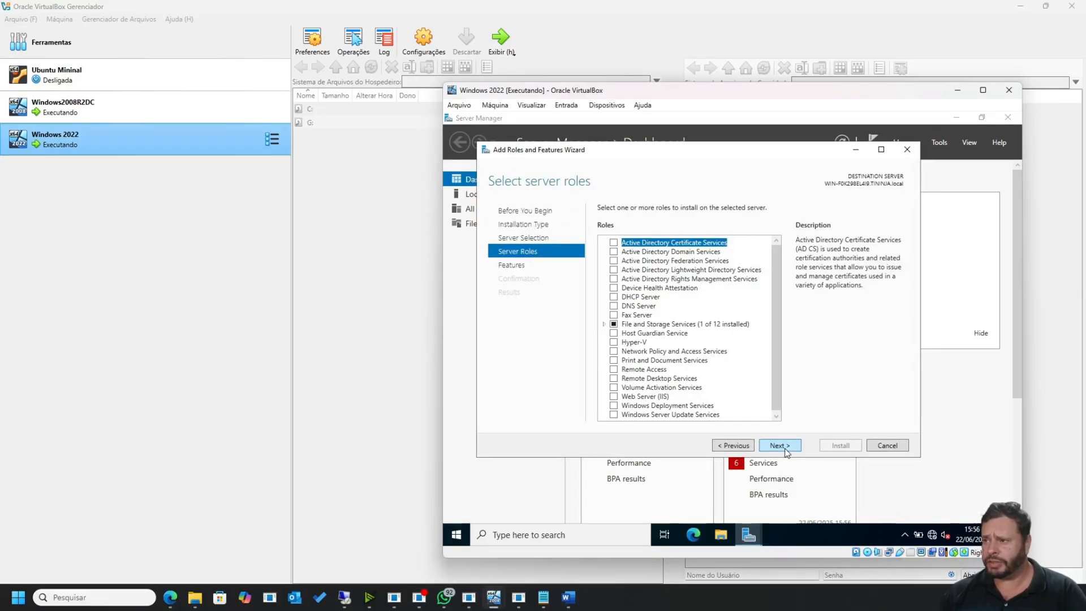
# Step: Select the Active Directory Domain Services role for installation together with its required features
pyautogui.click(645, 251)
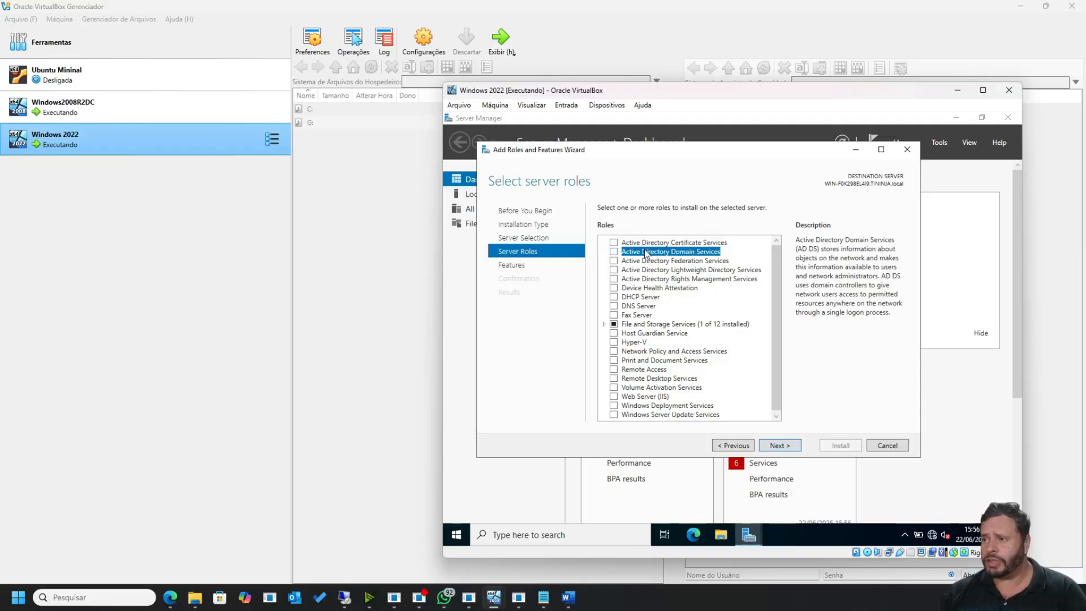
pyautogui.click(615, 253)
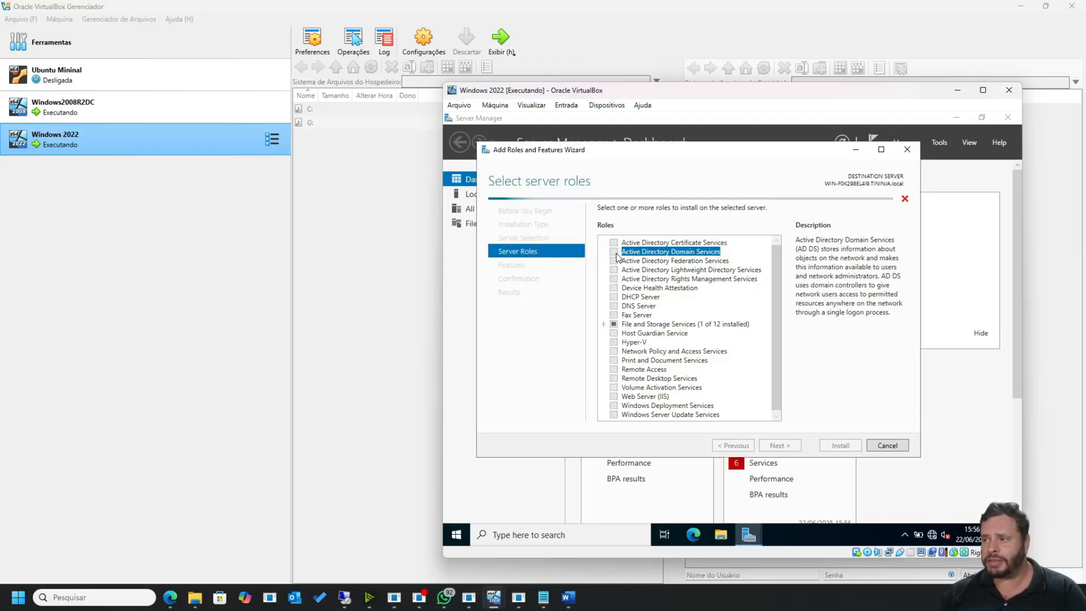
pyautogui.click(728, 401)
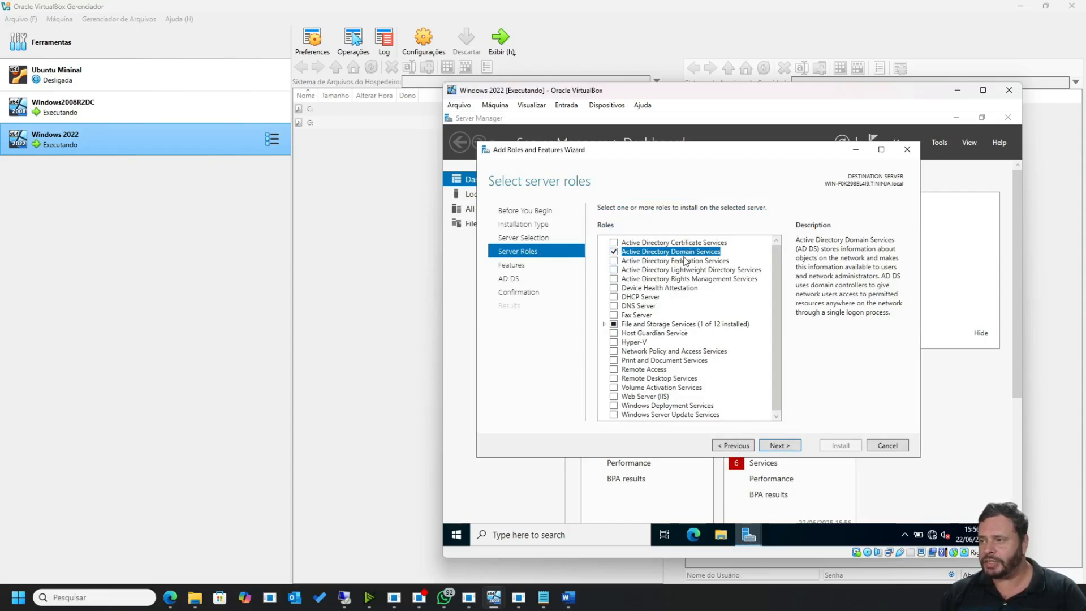
# Step: Keep the preselected features, install the Active Directory Domain Services role, and view the server's AD DS page after closing the wizard
pyautogui.click(782, 449)
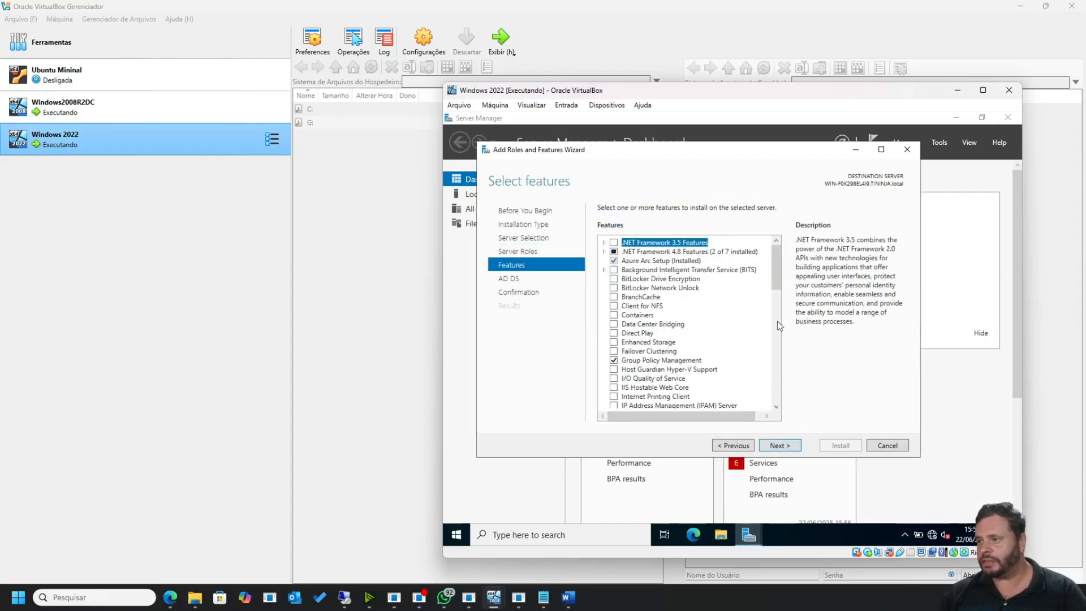
pyautogui.moveTo(777, 268)
pyautogui.mouseDown()
pyautogui.moveTo(780, 399)
pyautogui.moveTo(789, 257)
pyautogui.mouseUp()
pyautogui.click(780, 445)
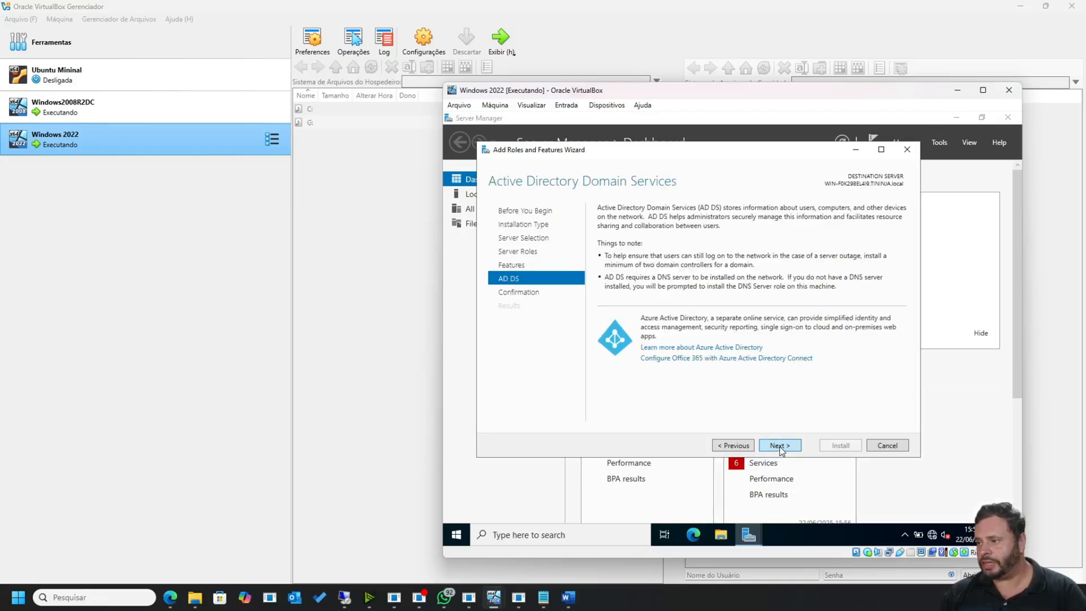
pyautogui.click(781, 446)
pyautogui.click(832, 447)
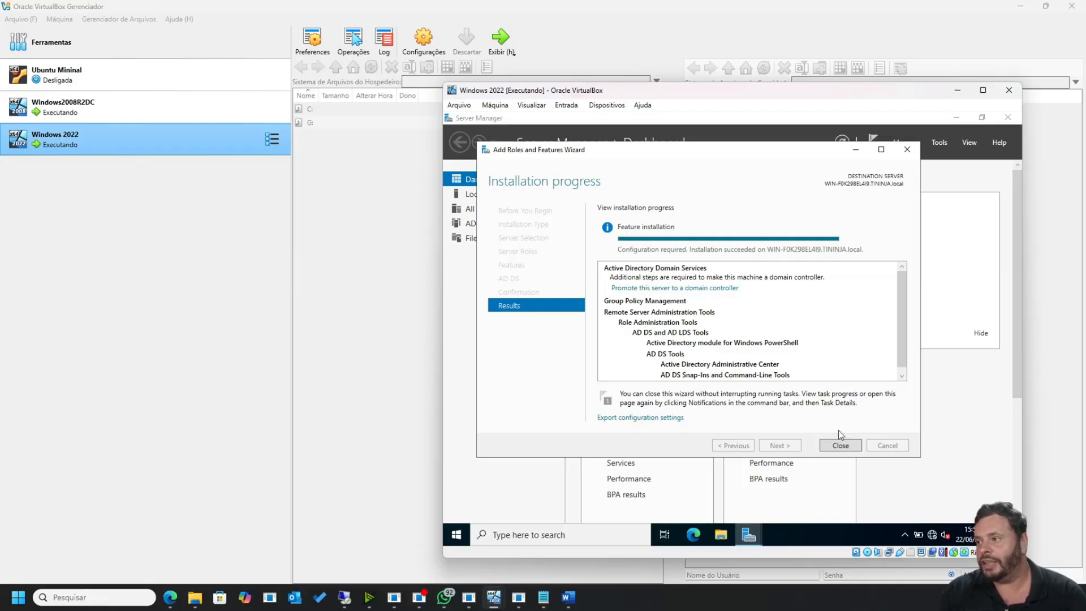
pyautogui.click(840, 445)
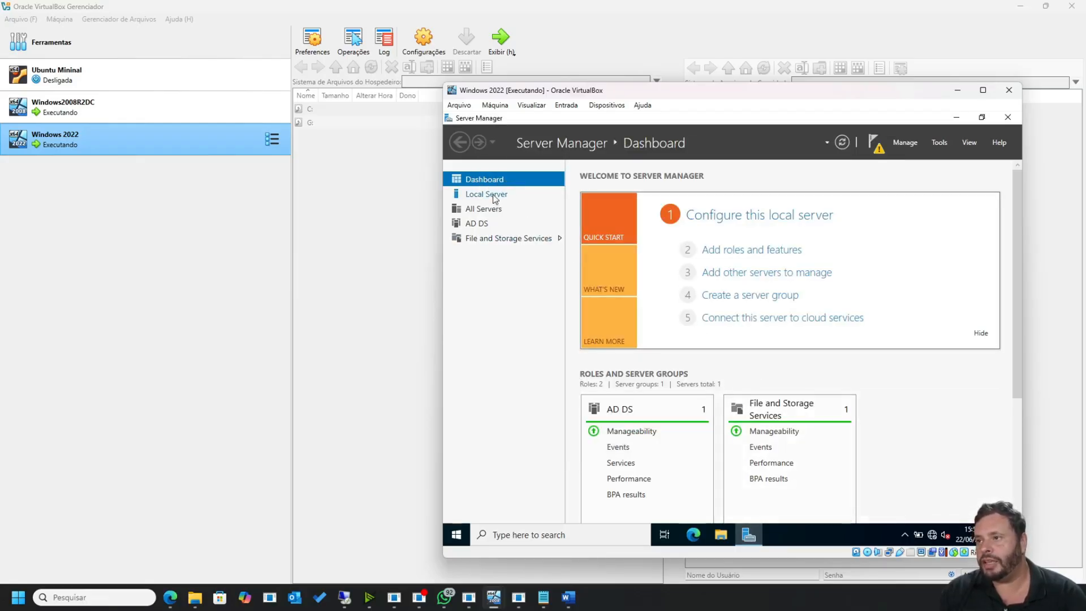
pyautogui.click(477, 223)
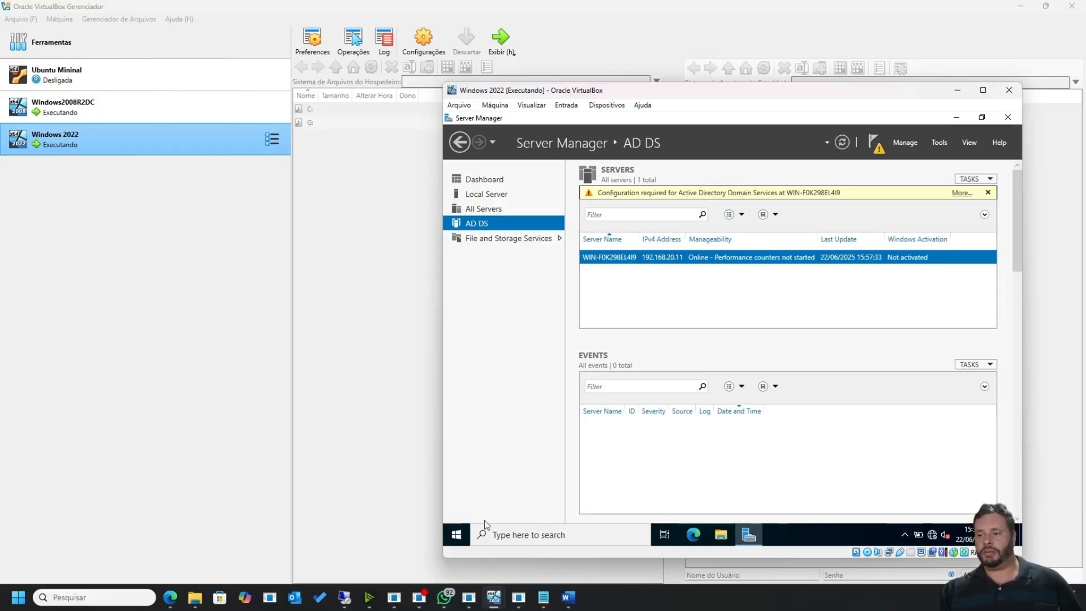
# Step: Rename the PC to NINJADC2022 and restart the server with the reason Other (Unplanned), enlarging the virtual machine window meanwhile
pyautogui.rightClick(457, 534)
pyautogui.click(534, 274)
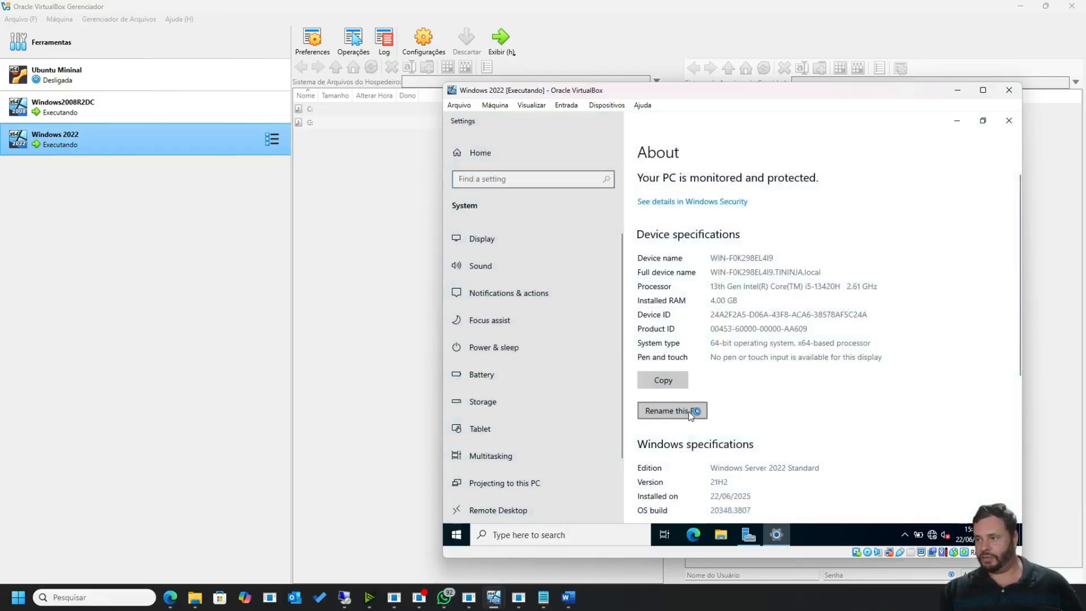
pyautogui.click(690, 412)
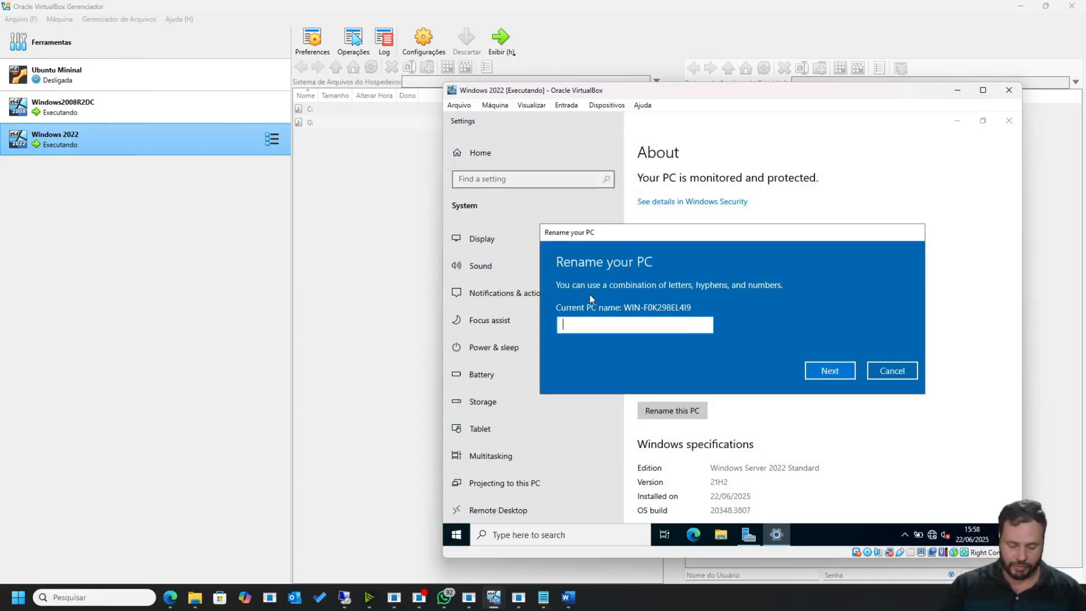
pyautogui.write('NINJADC')
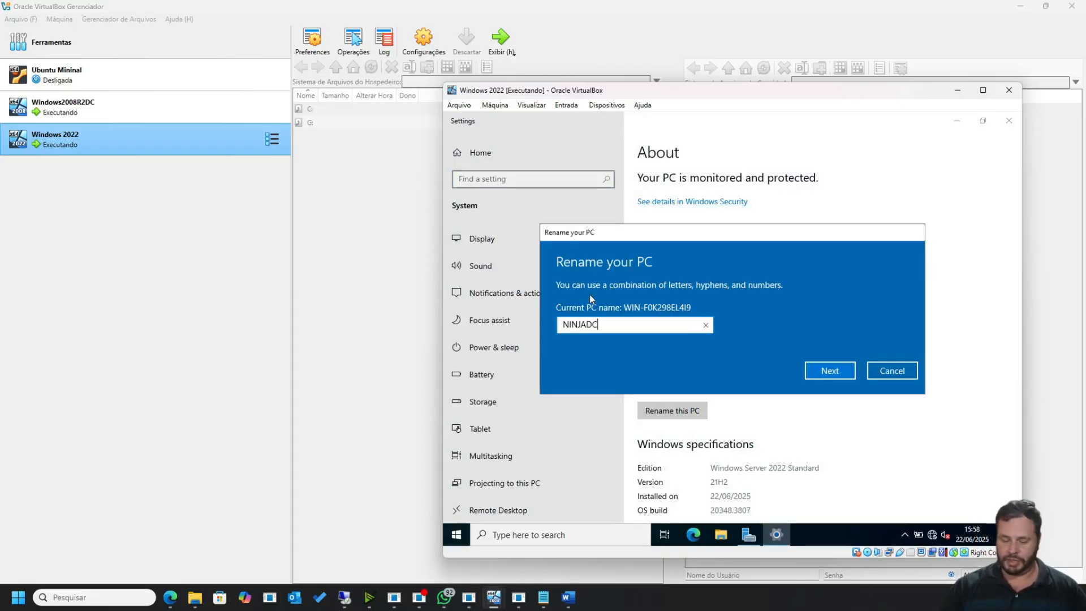
pyautogui.write('_2022')
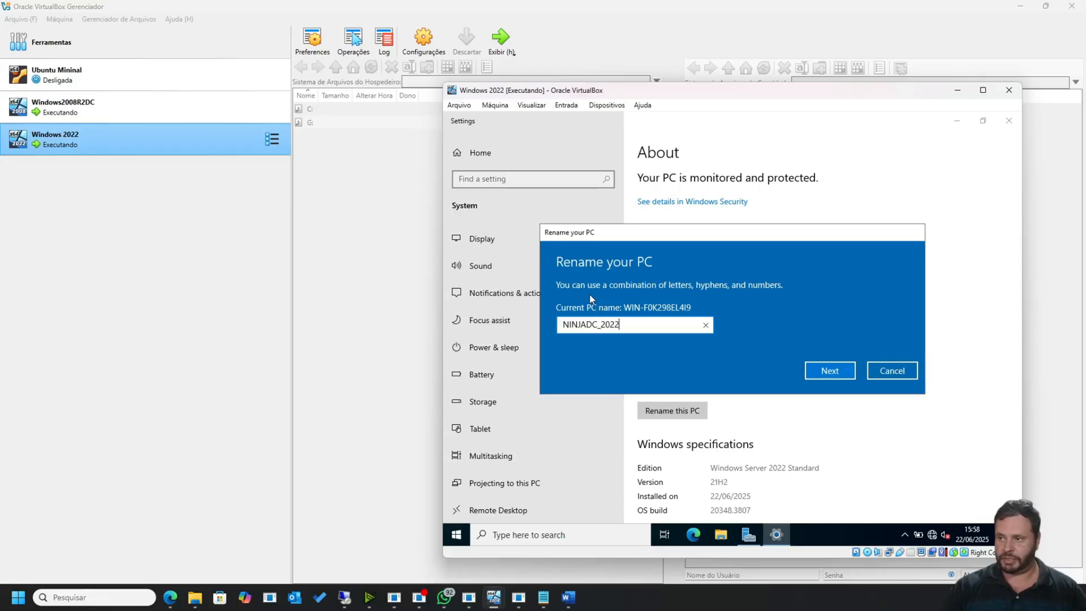
pyautogui.click(823, 367)
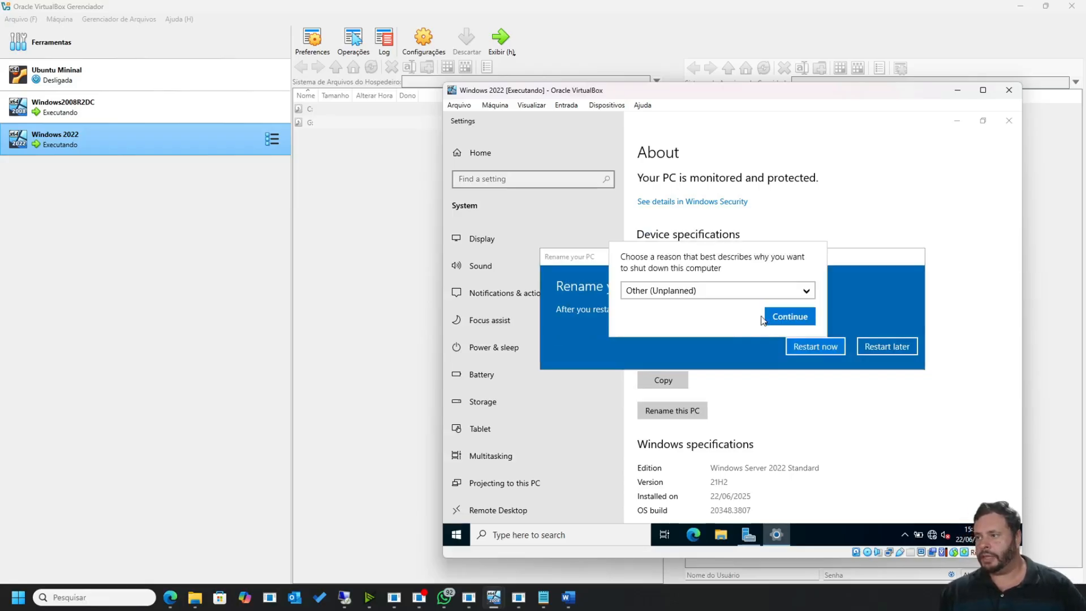
pyautogui.click(792, 316)
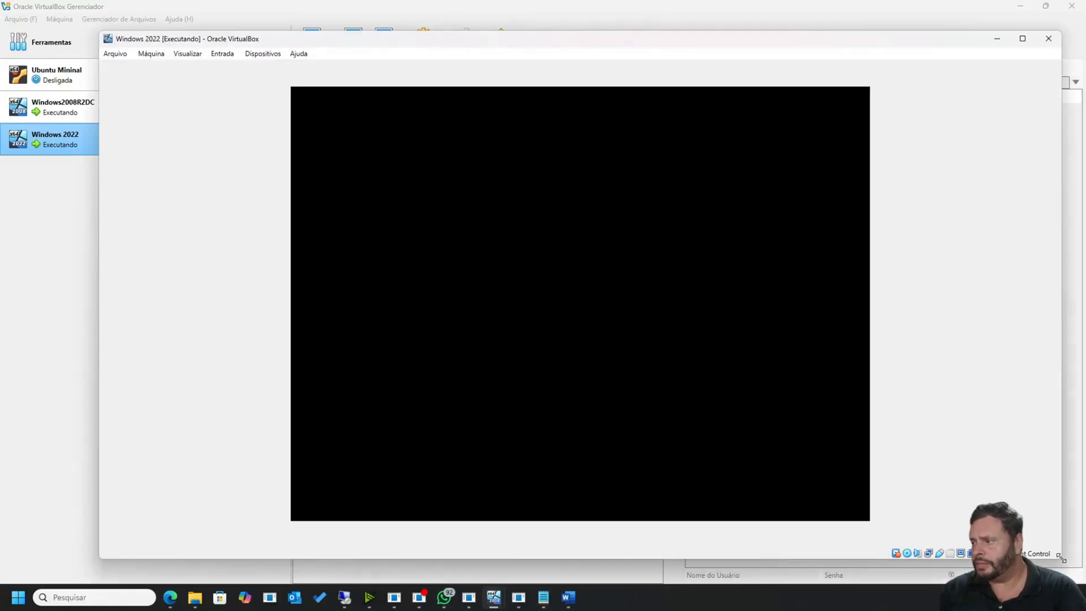
pyautogui.moveTo(1062, 558); pyautogui.dragTo(1077, 564)
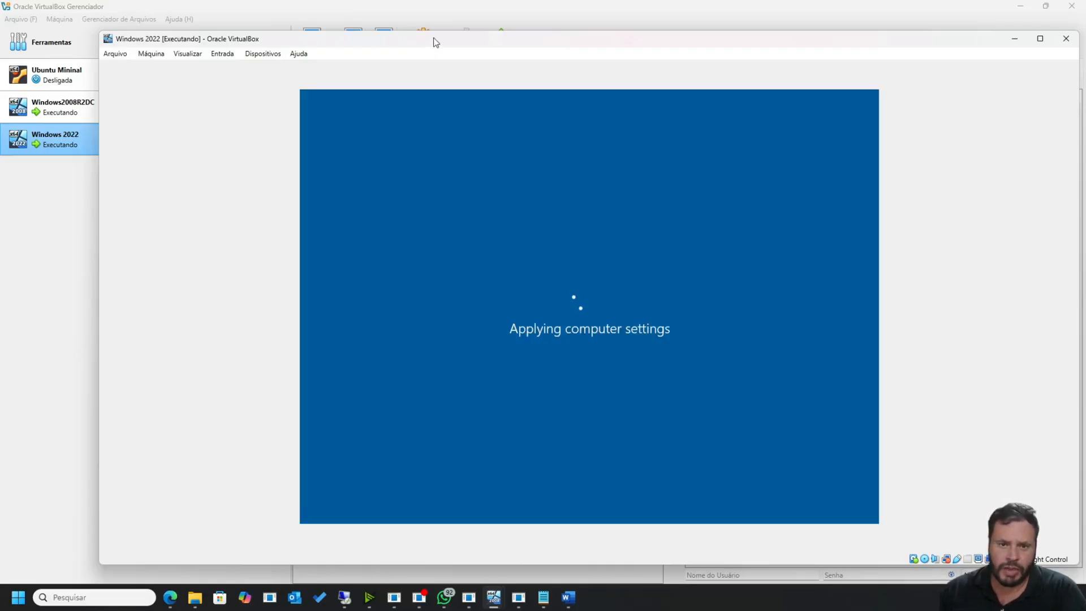
pyautogui.click(194, 53)
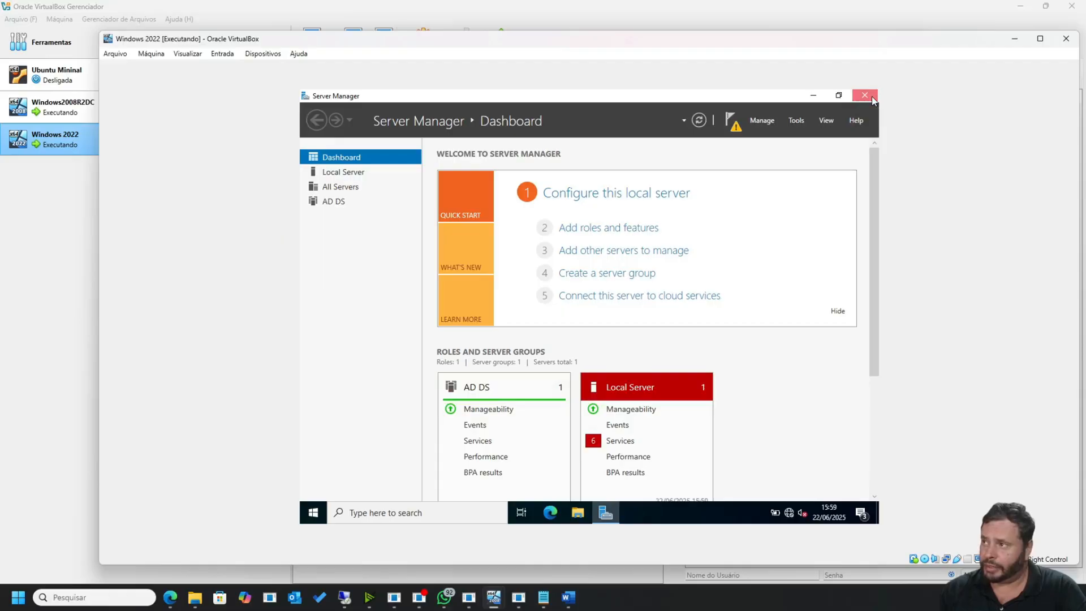
# Step: Open the AD DS configuration task details in Server Manager and start promoting this server to a domain controller
pyautogui.click(865, 95)
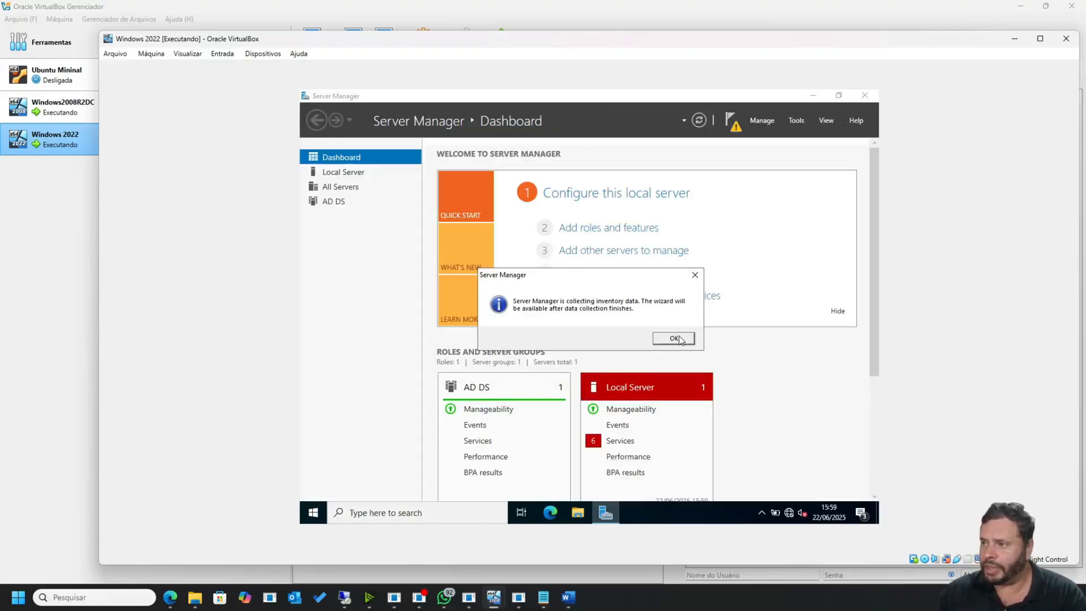
pyautogui.click(673, 337)
pyautogui.click(335, 202)
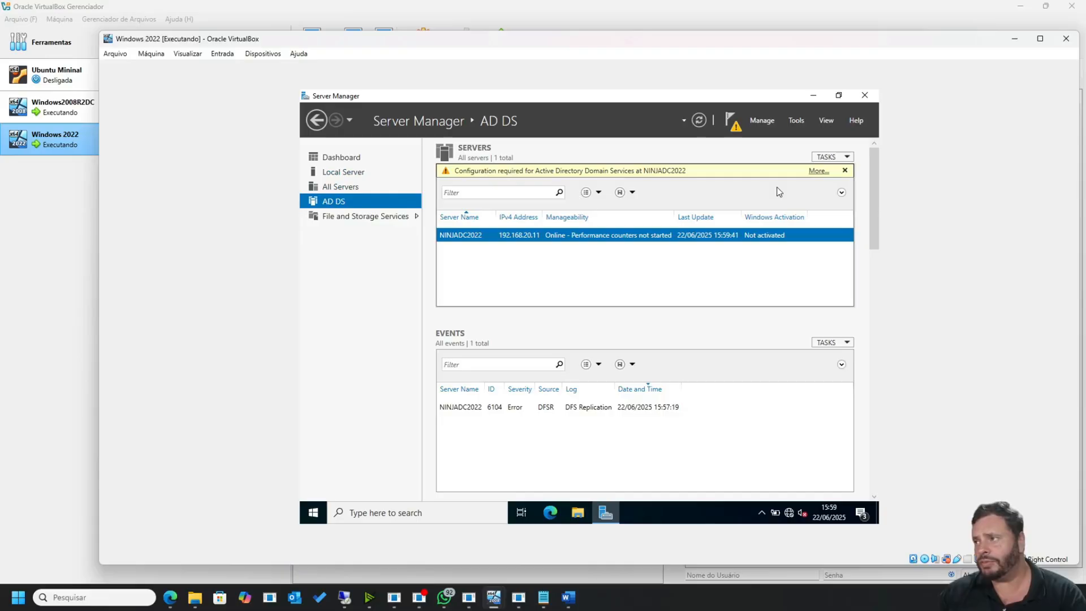
pyautogui.click(818, 171)
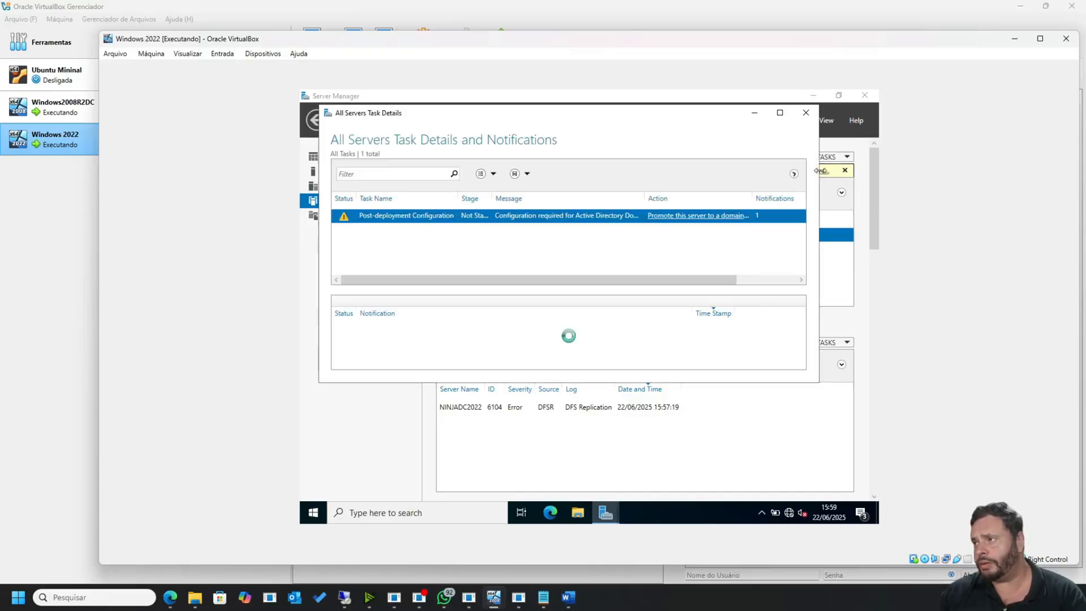
pyautogui.click(705, 220)
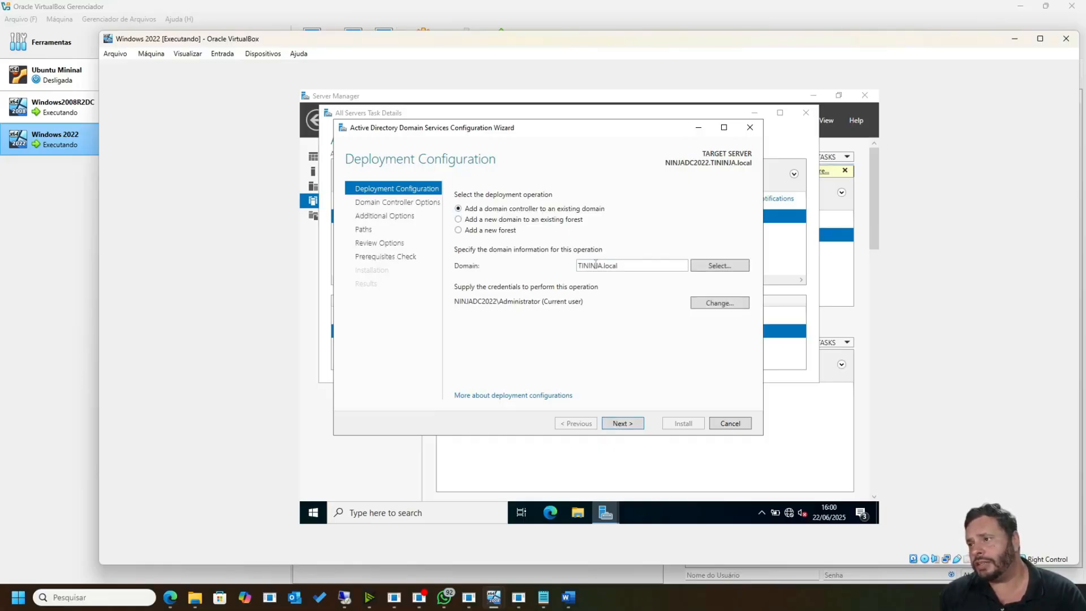
# Step: Try to supply the TININJA domain account admin and its password as the credentials for the deployment operation
pyautogui.doubleClick(625, 264)
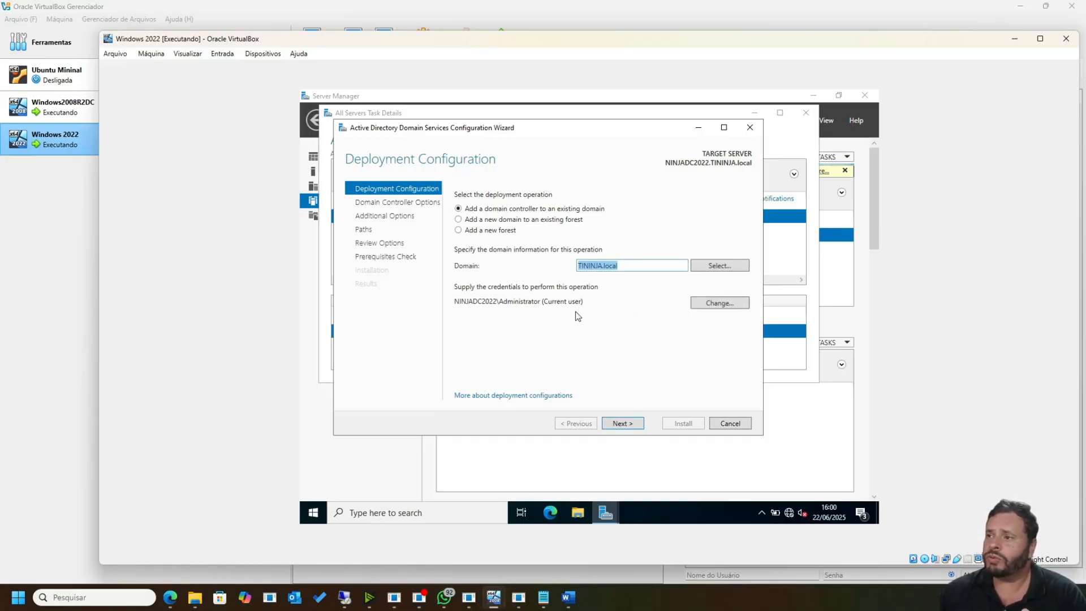
pyautogui.click(723, 306)
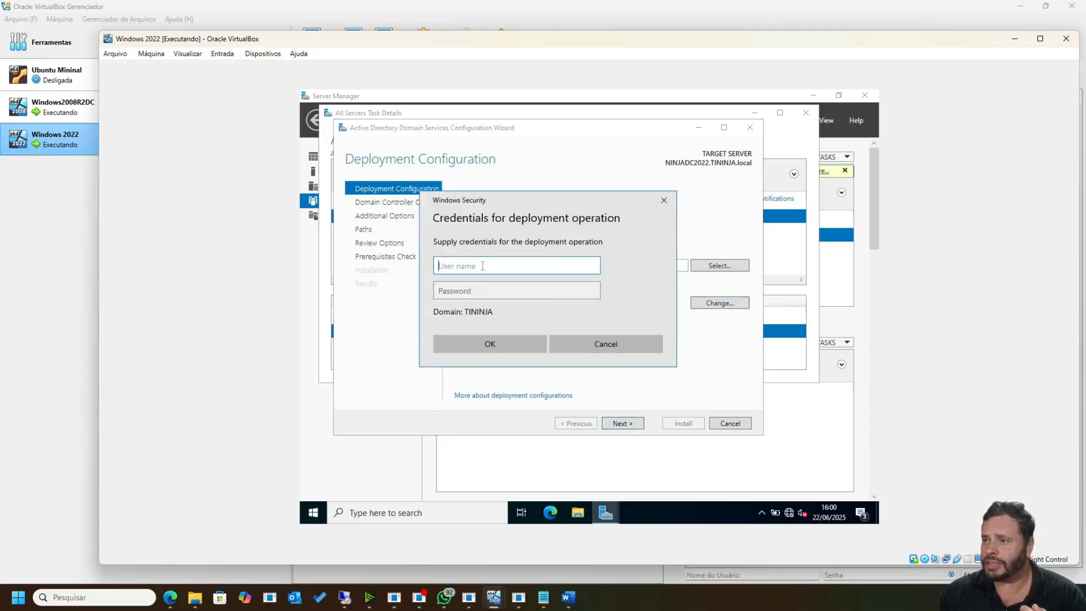
pyautogui.write('admin')
pyautogui.click(482, 290)
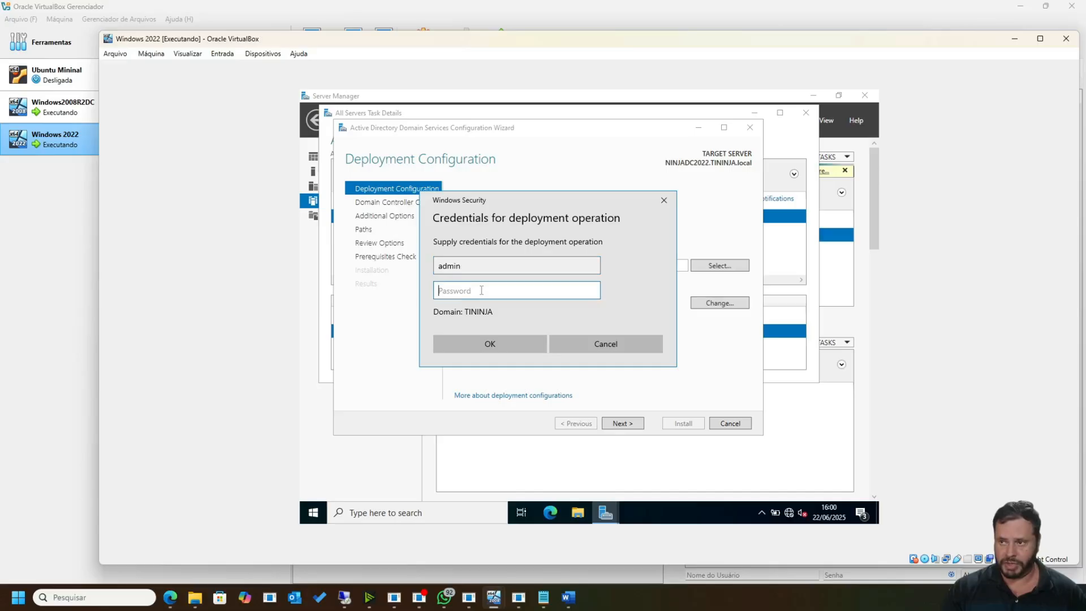
pyautogui.write('••••••••')
pyautogui.press('Return')
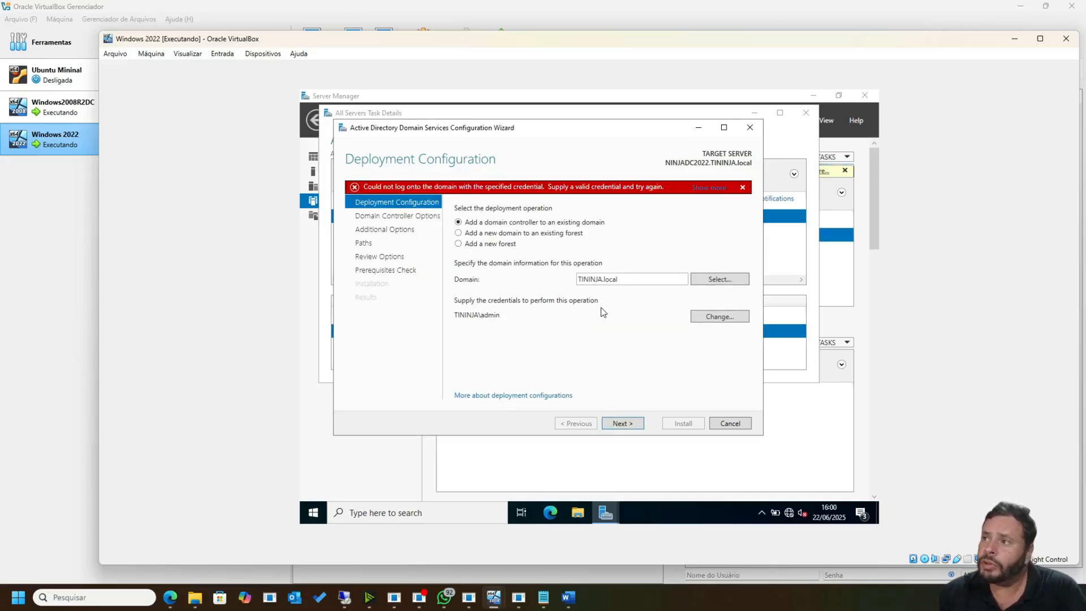
# Step: Supply the domain's administrator account and its password as deployment credentials and continue to the domain controller options
pyautogui.write('administrator')
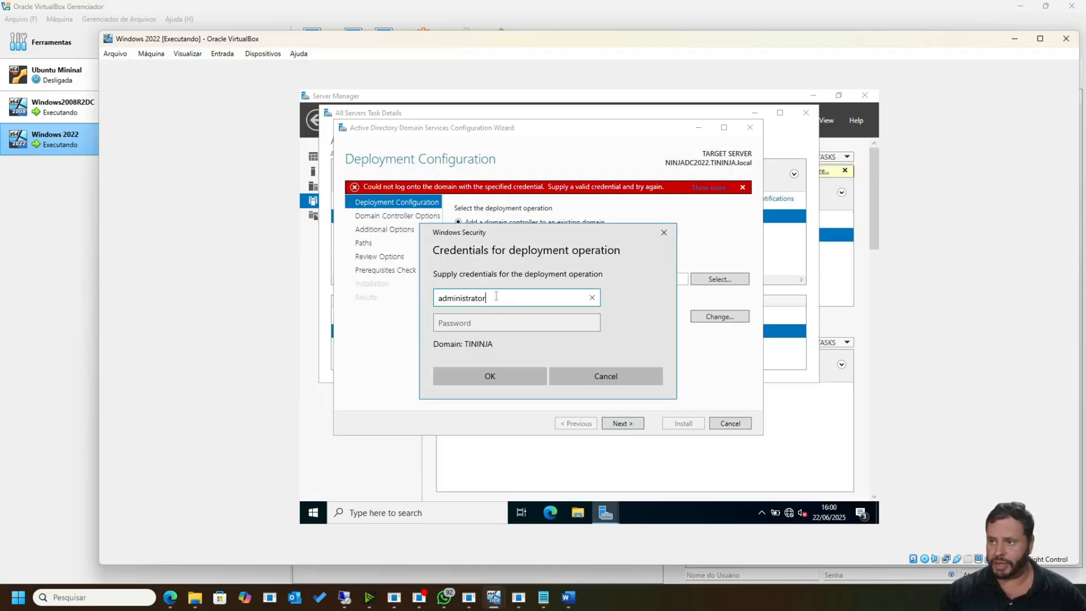
pyautogui.press('Tab')
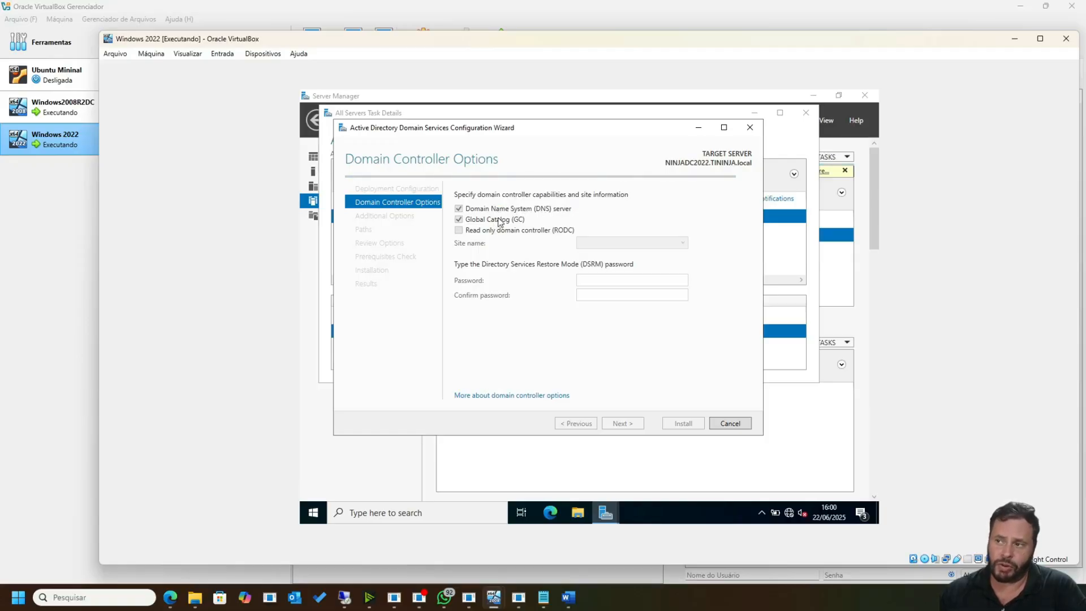
# Step: Enter and confirm the Directory Services Restore Mode password, keeping the DNS server and Global Catalog options, and continue
pyautogui.click(605, 282)
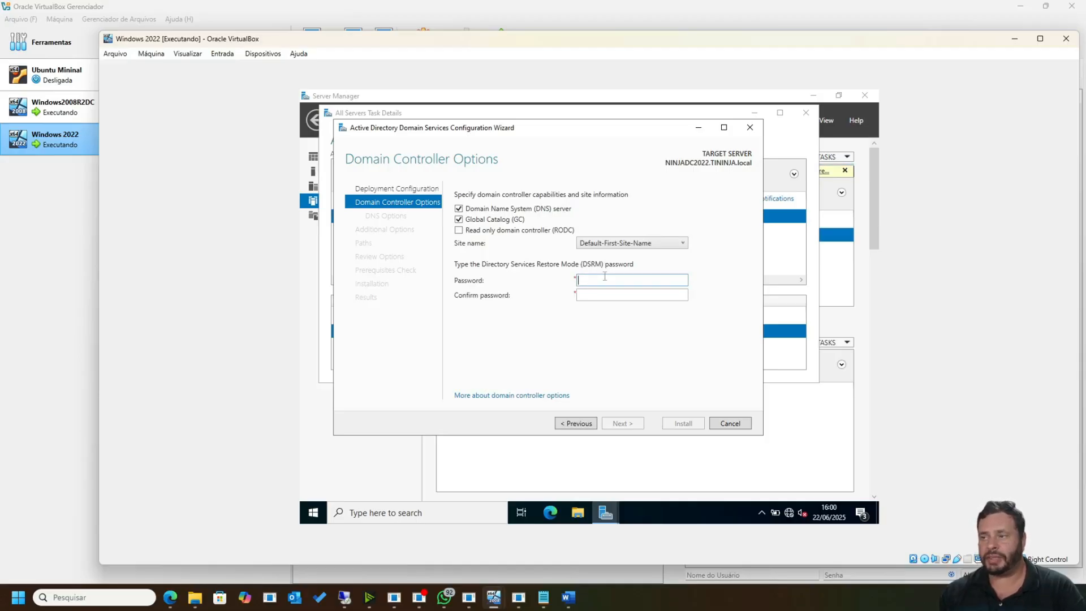
pyautogui.write('••••••••')
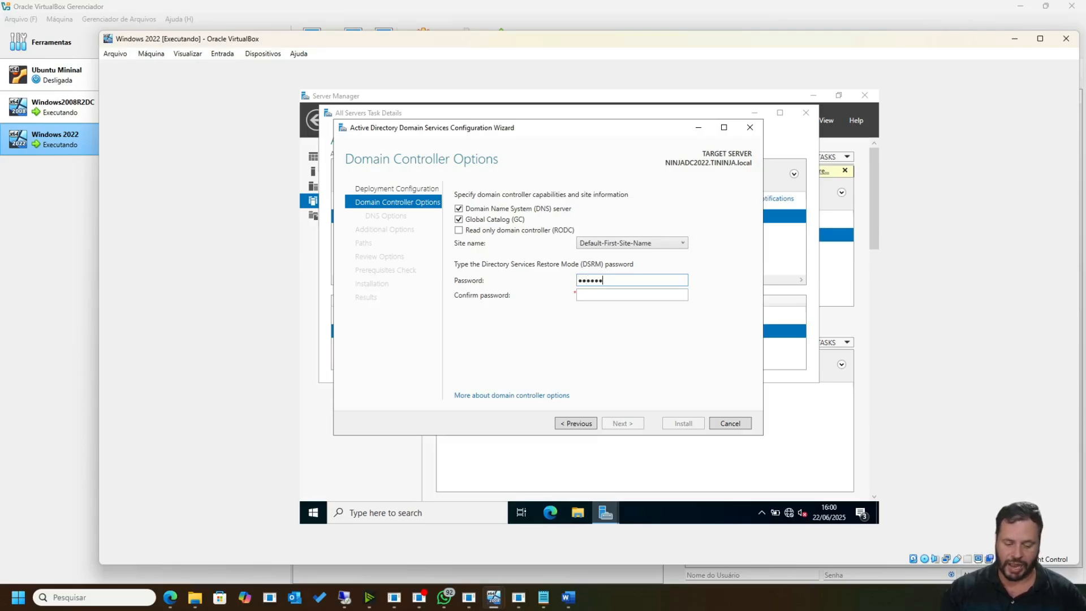
pyautogui.press('Tab')
pyautogui.write('••••••••')
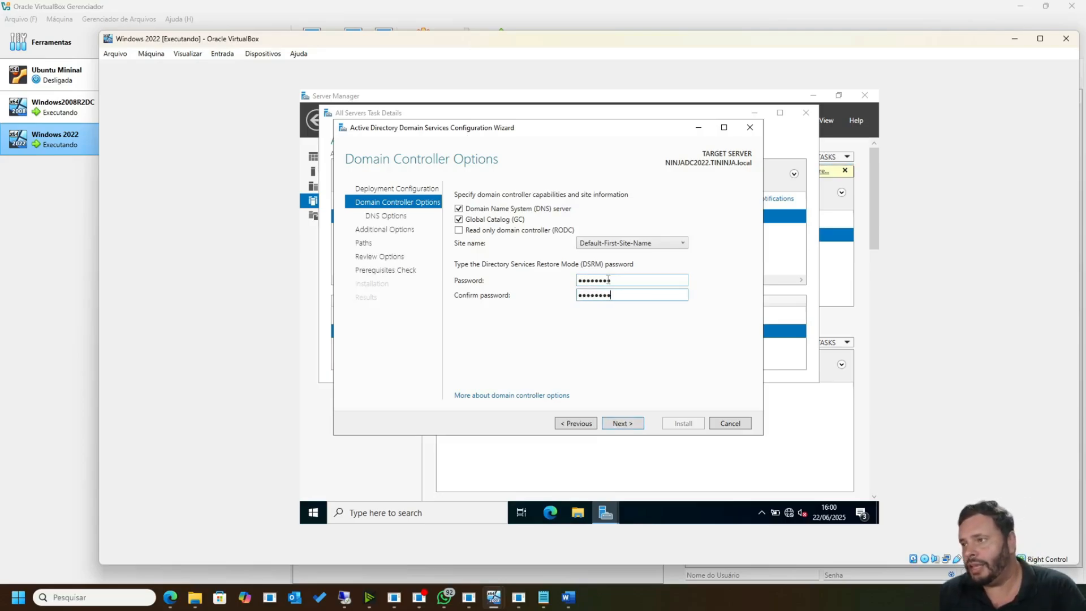
pyautogui.moveTo(635, 294); pyautogui.dragTo(532, 274)
pyautogui.click(611, 280)
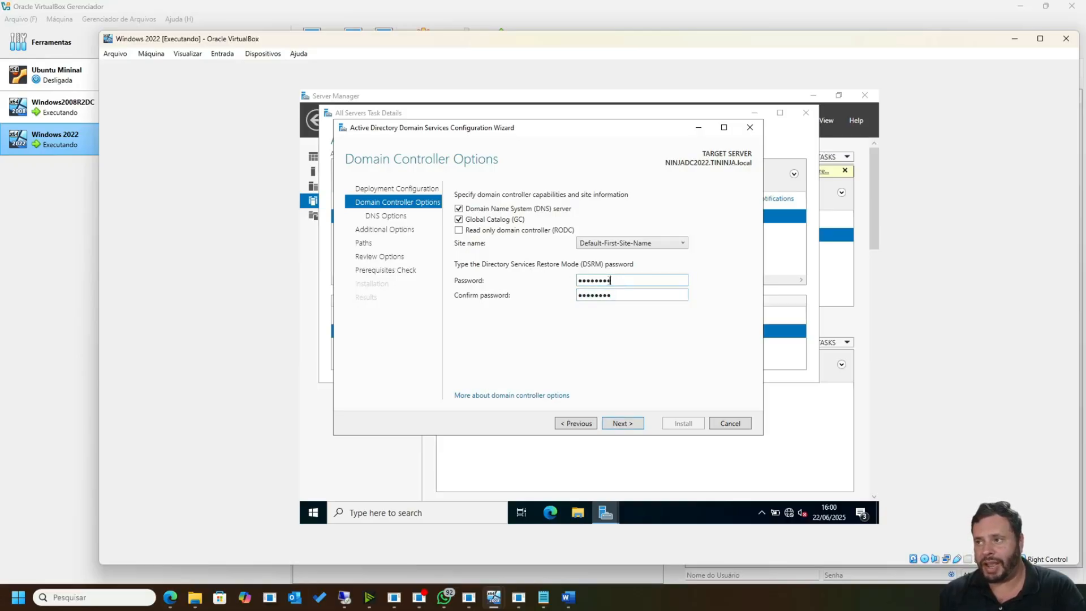
pyautogui.moveTo(610, 280); pyautogui.dragTo(512, 290)
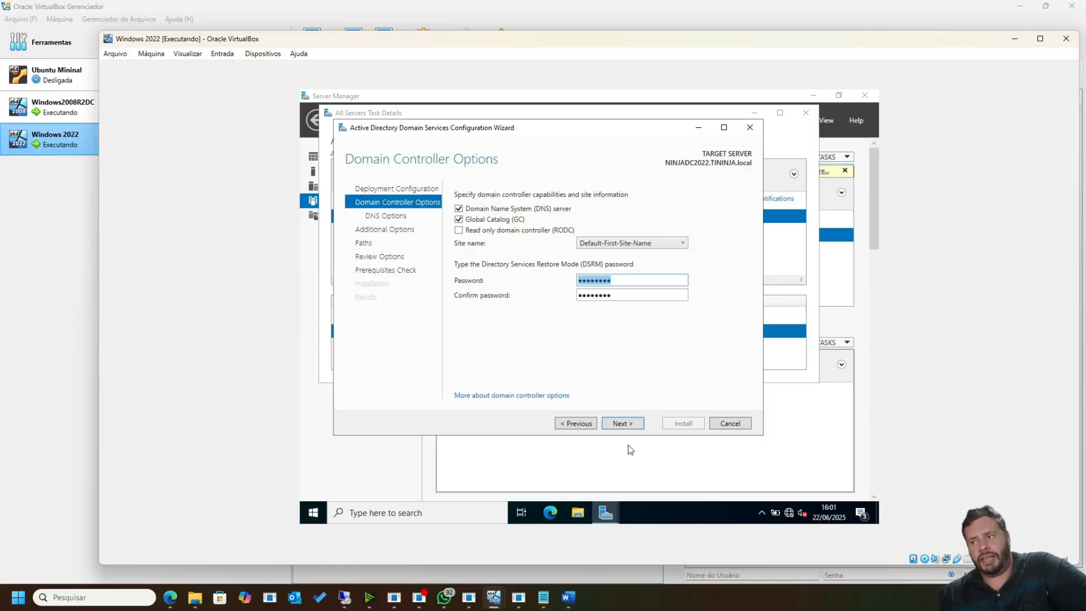
pyautogui.click(631, 425)
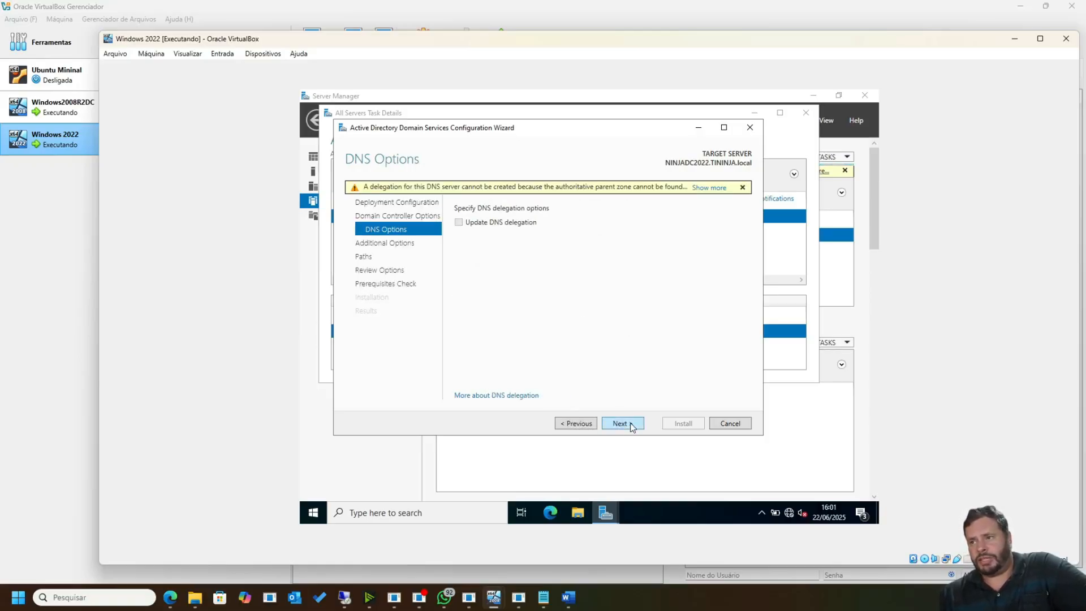
# Step: Leave DNS delegation off and set the replication source to Windows2008R2DC.TININJA.local in the additional options
pyautogui.click(631, 426)
pyautogui.click(575, 423)
pyautogui.click(621, 424)
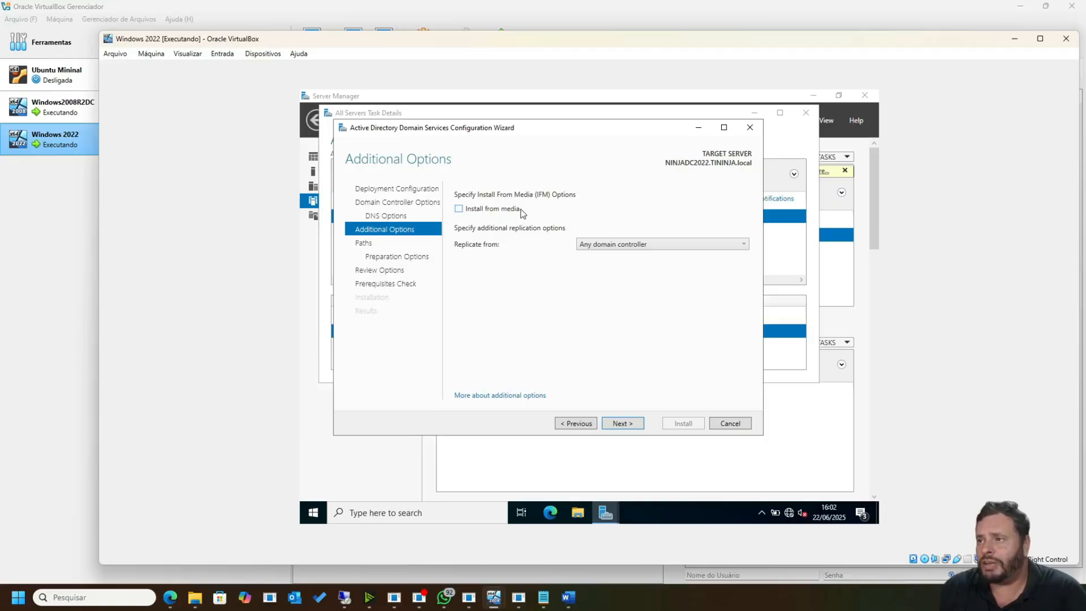
pyautogui.click(635, 245)
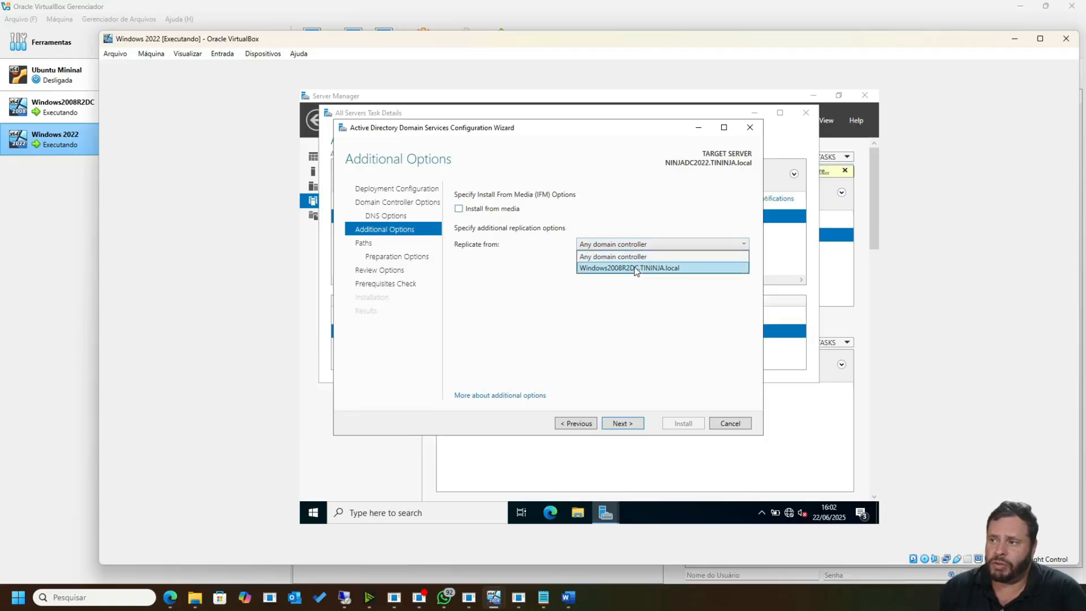
pyautogui.click(639, 268)
pyautogui.click(647, 247)
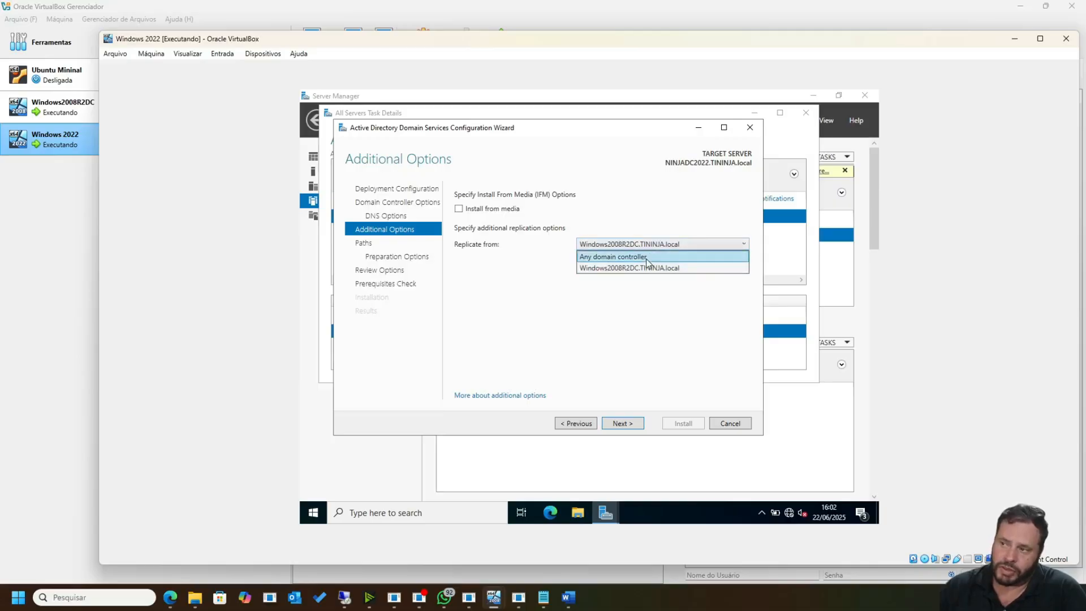
pyautogui.click(649, 268)
pyautogui.click(622, 423)
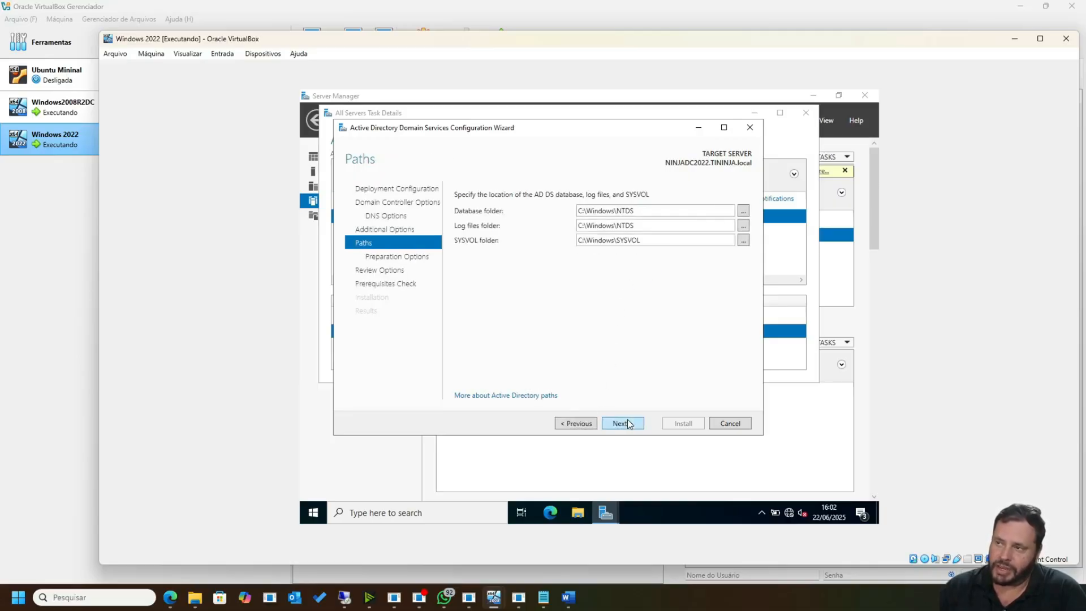
# Step: Keep the default database, log files and SYSVOL folders, accept the preparation and review options, and run the prerequisites check
pyautogui.doubleClick(645, 211)
pyautogui.click(635, 210)
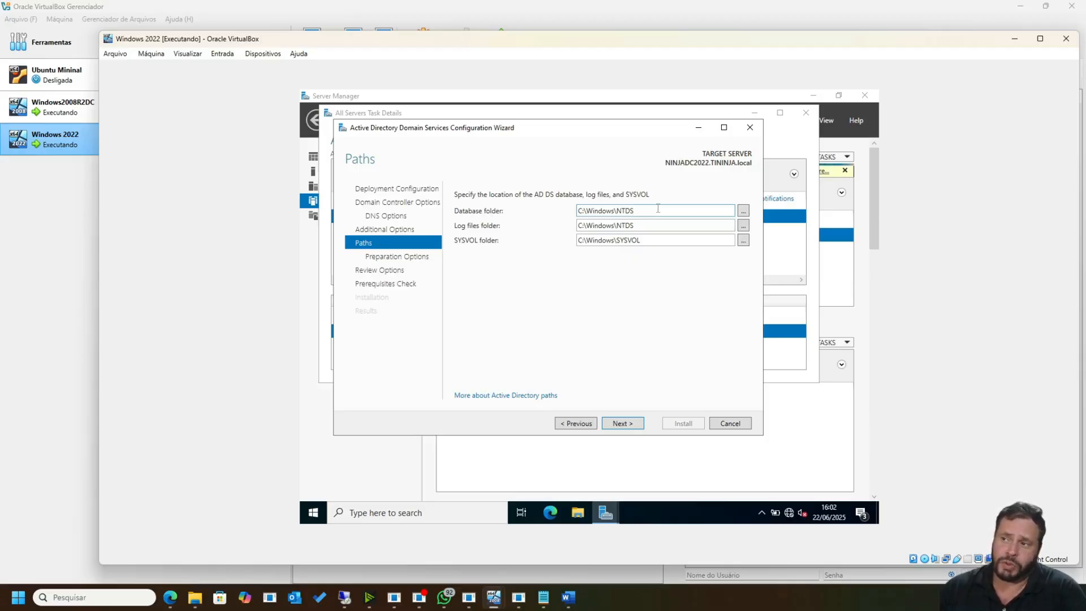
pyautogui.moveTo(655, 210); pyautogui.dragTo(468, 192)
pyautogui.doubleClick(641, 225)
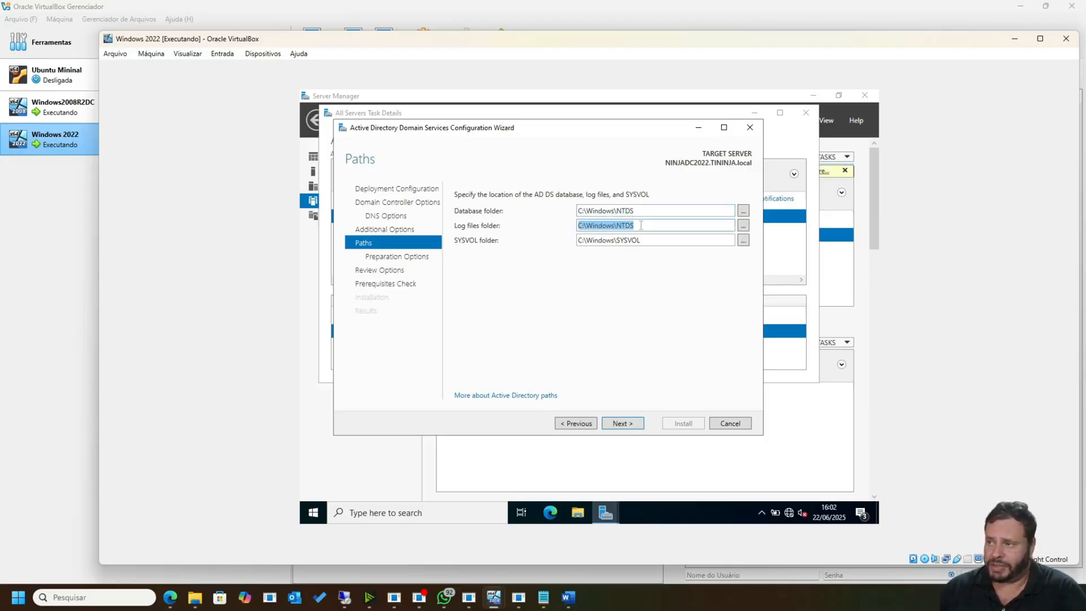
pyautogui.doubleClick(633, 240)
pyautogui.click(632, 425)
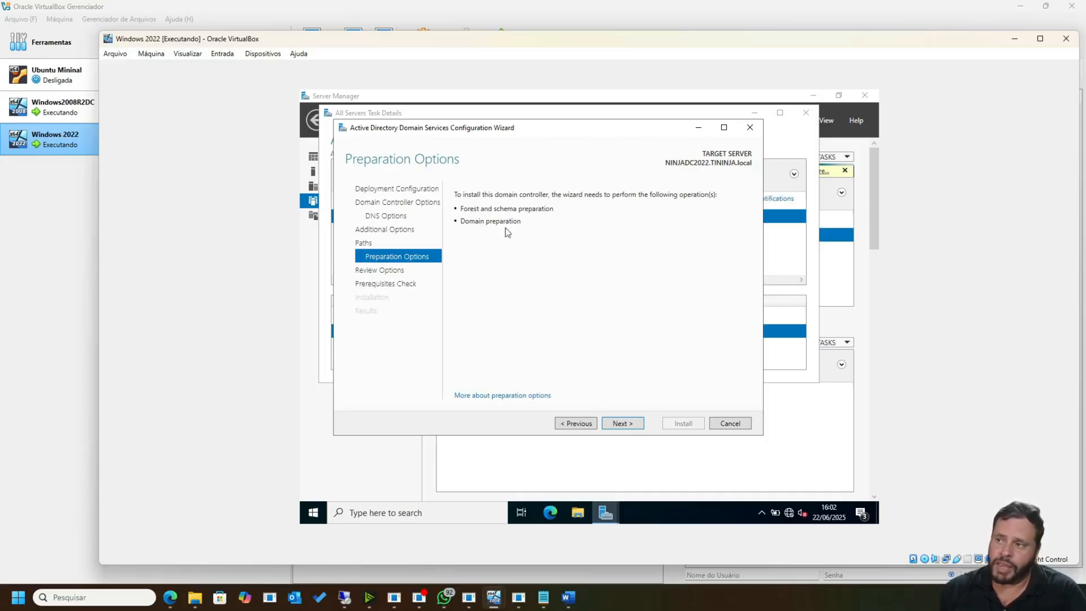
pyautogui.click(624, 424)
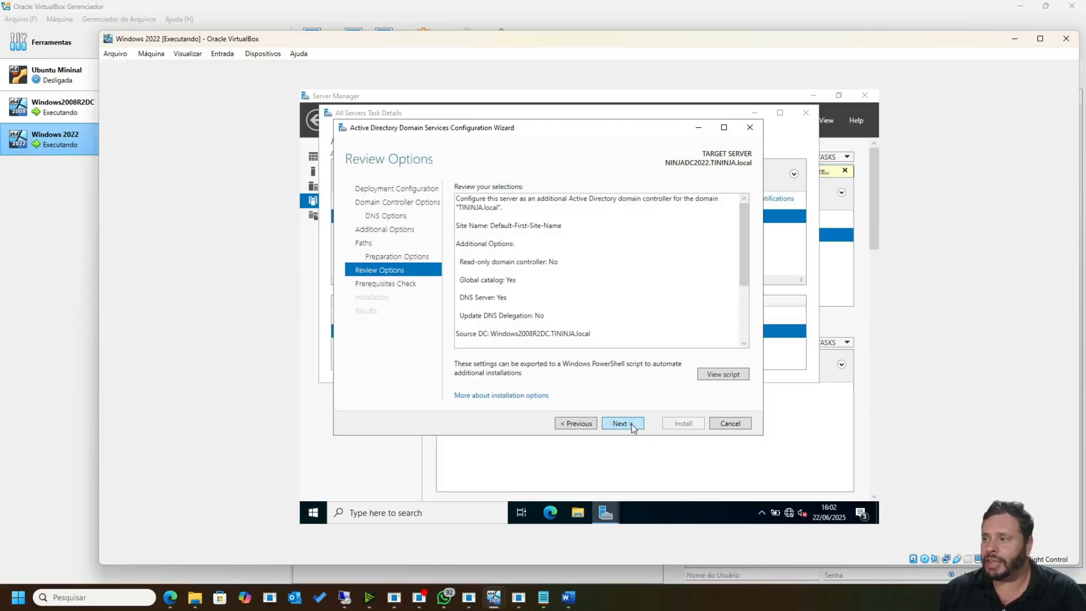
pyautogui.click(631, 425)
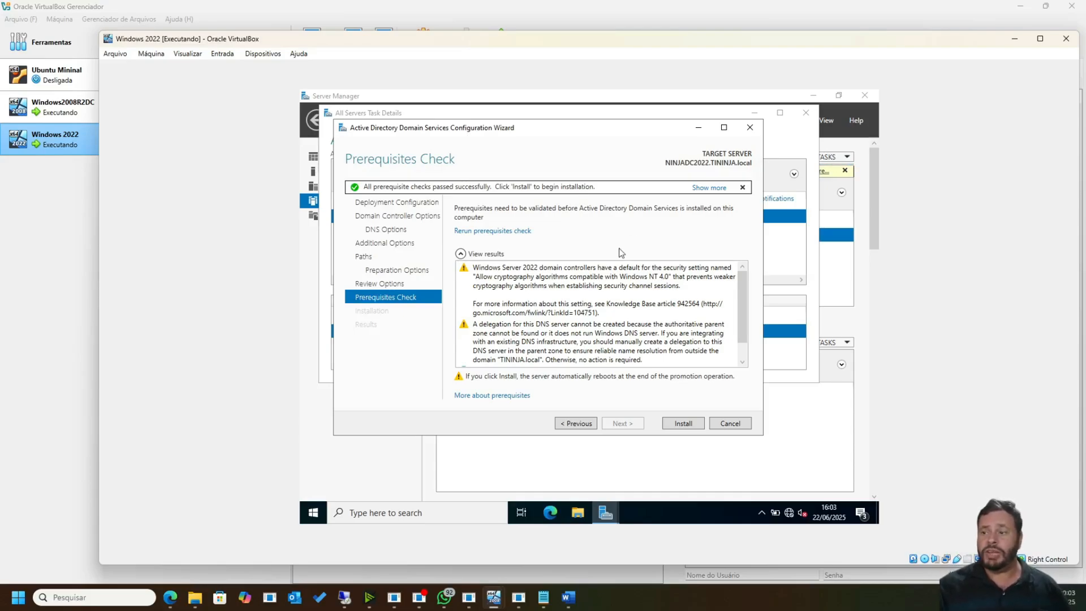
# Step: Switch to the Windows2008R2DC machine and turn on Advanced Features in Active Directory Users and Computers
pyautogui.click(490, 598)
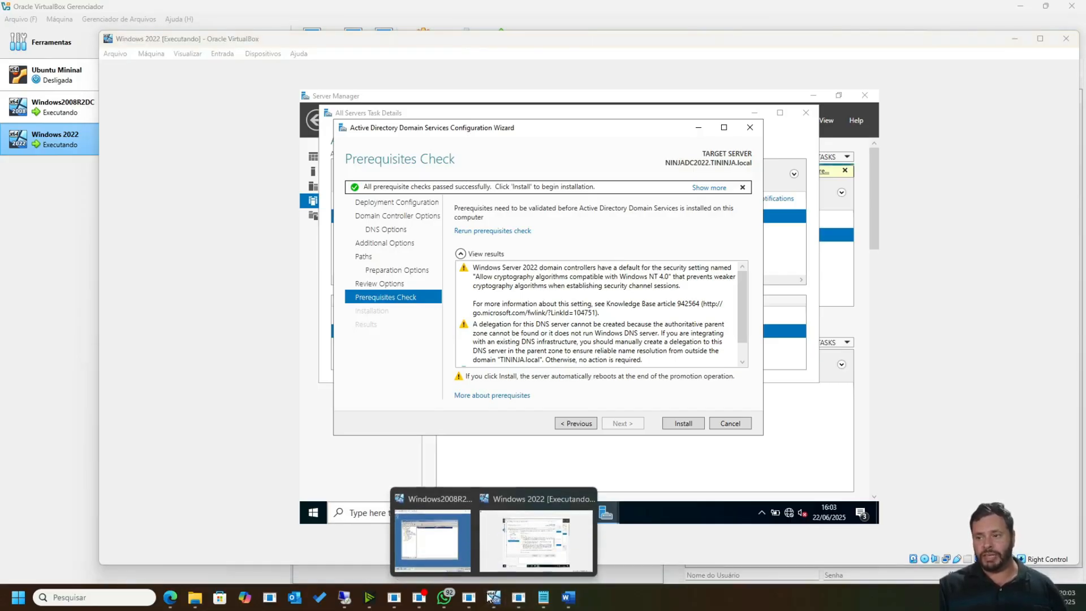
pyautogui.click(453, 557)
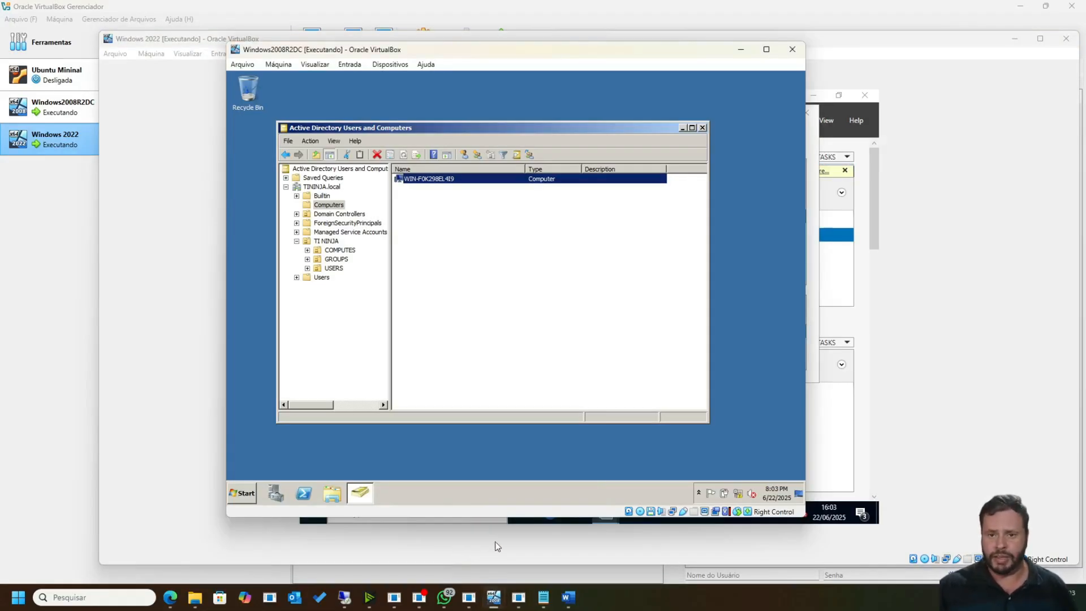
pyautogui.rightClick(322, 188)
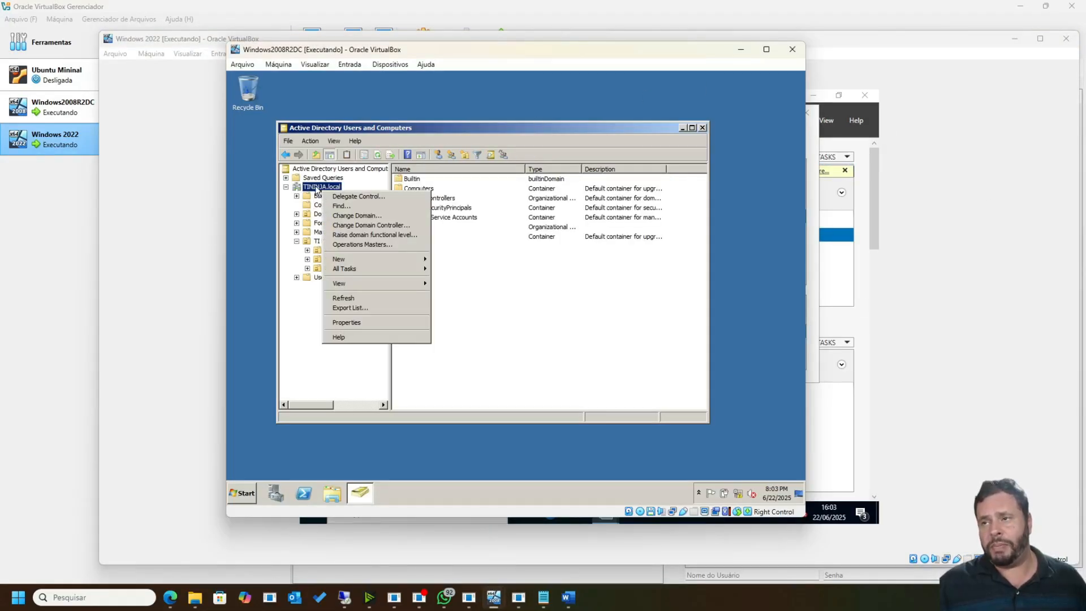
pyautogui.click(377, 321)
pyautogui.press('Escape')
pyautogui.click(310, 141)
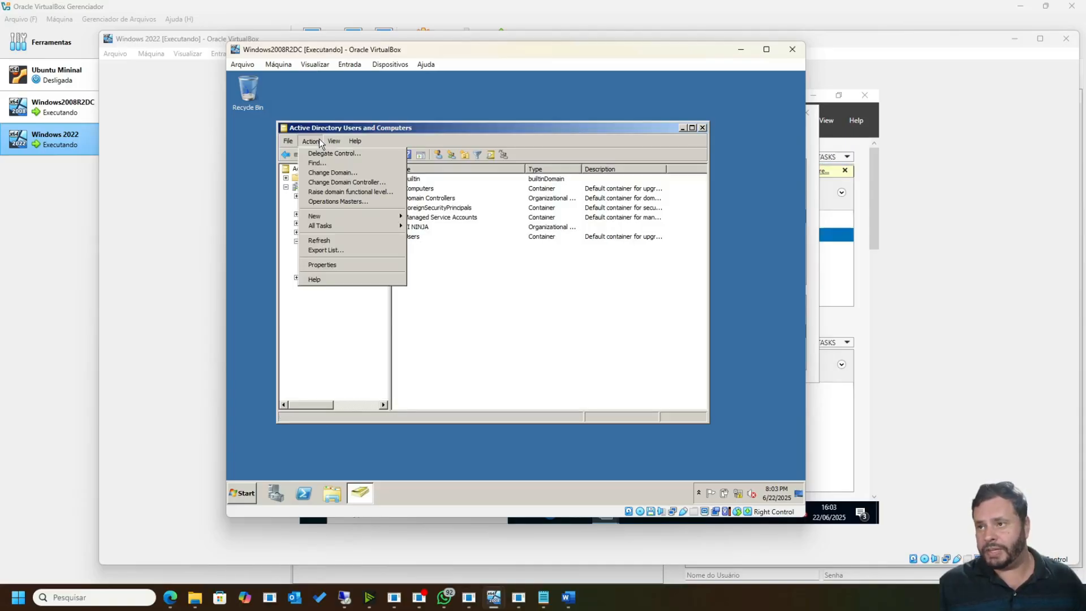
pyautogui.click(333, 141)
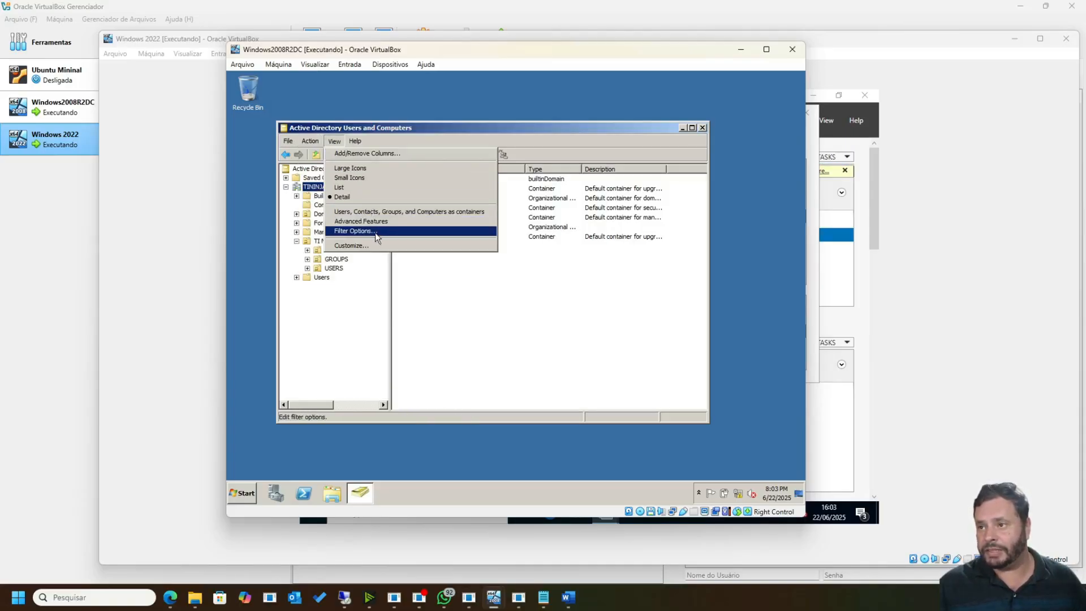
pyautogui.click(375, 220)
# Step: Check the domain functional level of TININJA.local, leaving it as it is
pyautogui.rightClick(326, 187)
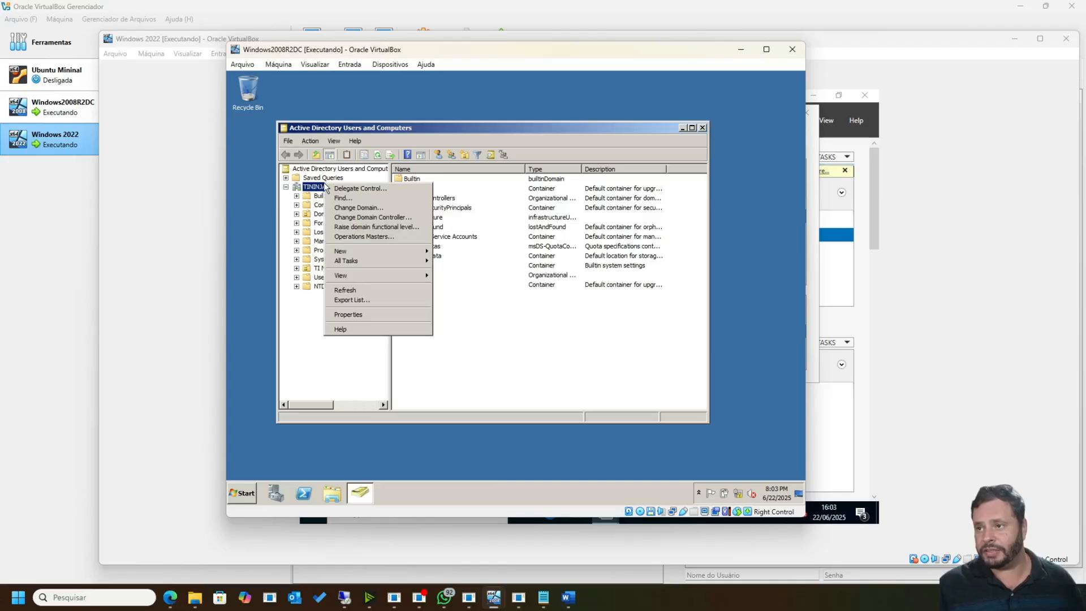
pyautogui.click(396, 226)
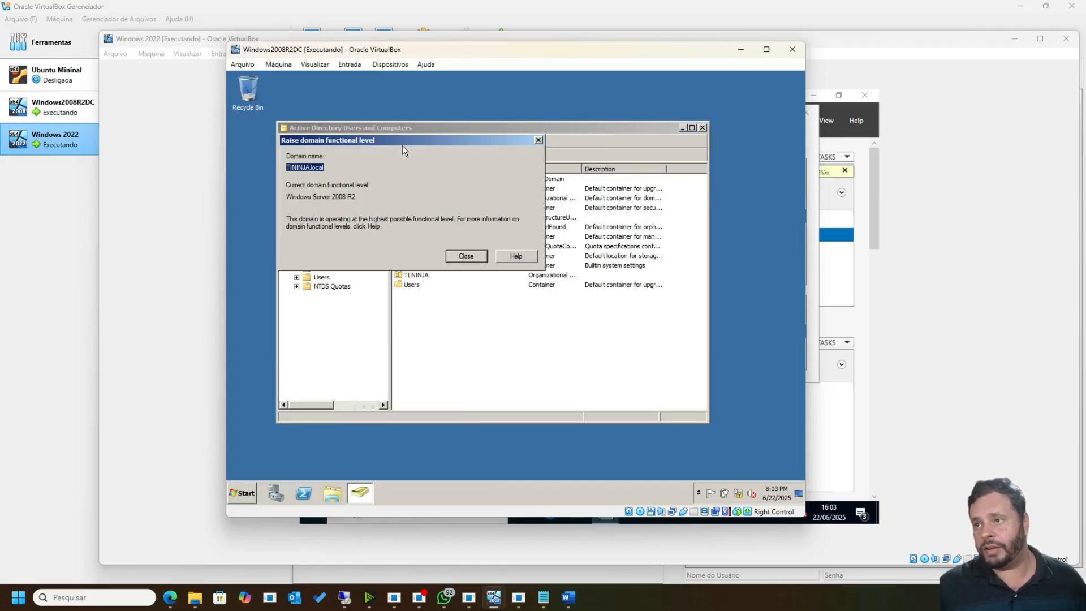
pyautogui.moveTo(408, 140); pyautogui.dragTo(520, 216)
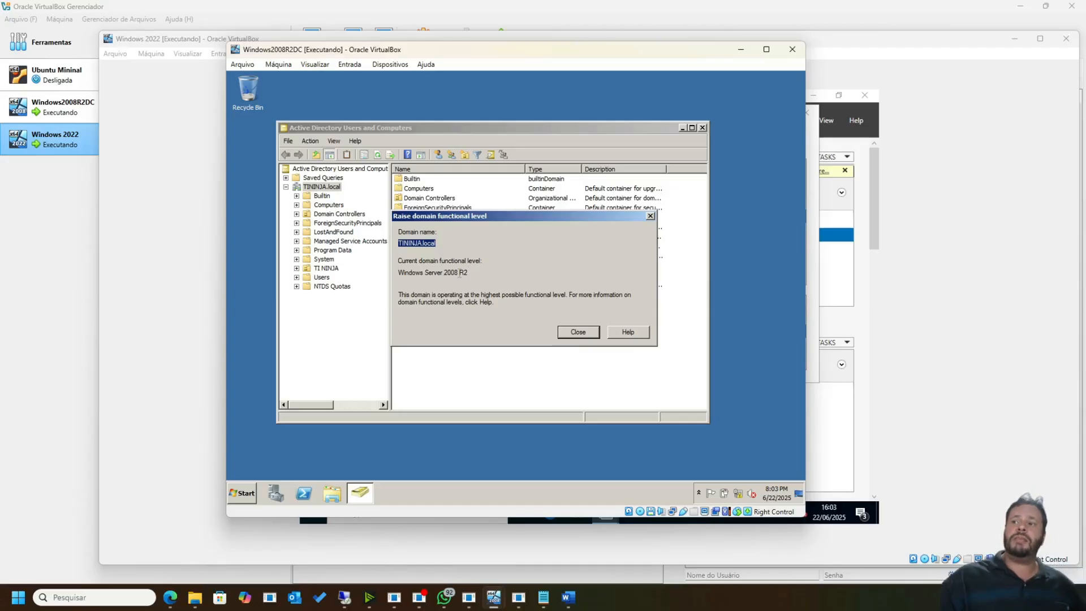
pyautogui.moveTo(420, 273); pyautogui.dragTo(509, 300)
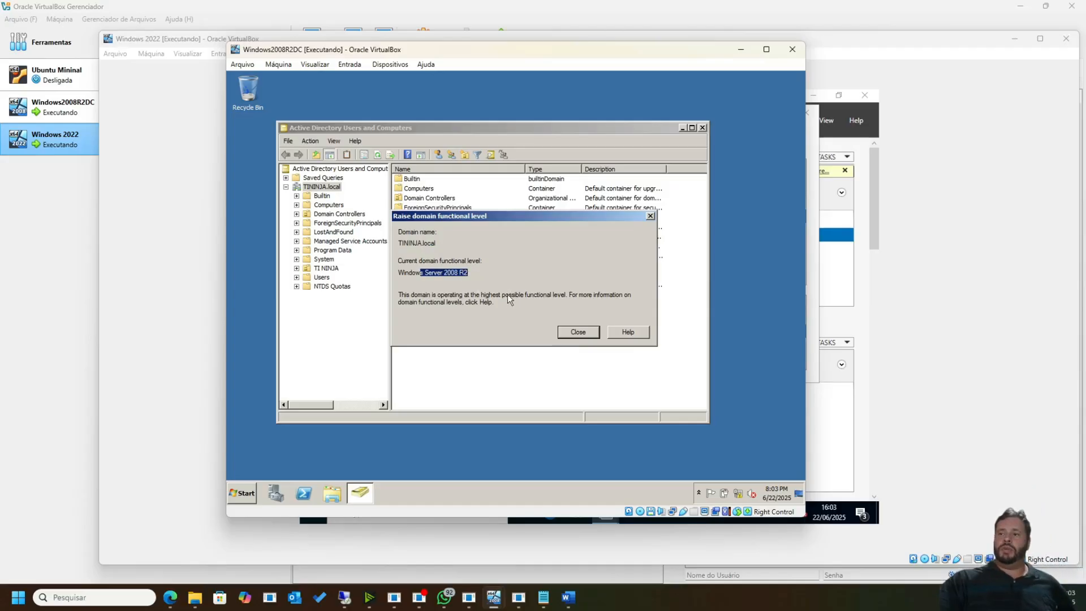
pyautogui.click(592, 334)
# Step: Check the forest functional level in Active Directory Domains and Trusts, and close that console and Active Directory Sites and Services
pyautogui.click(242, 493)
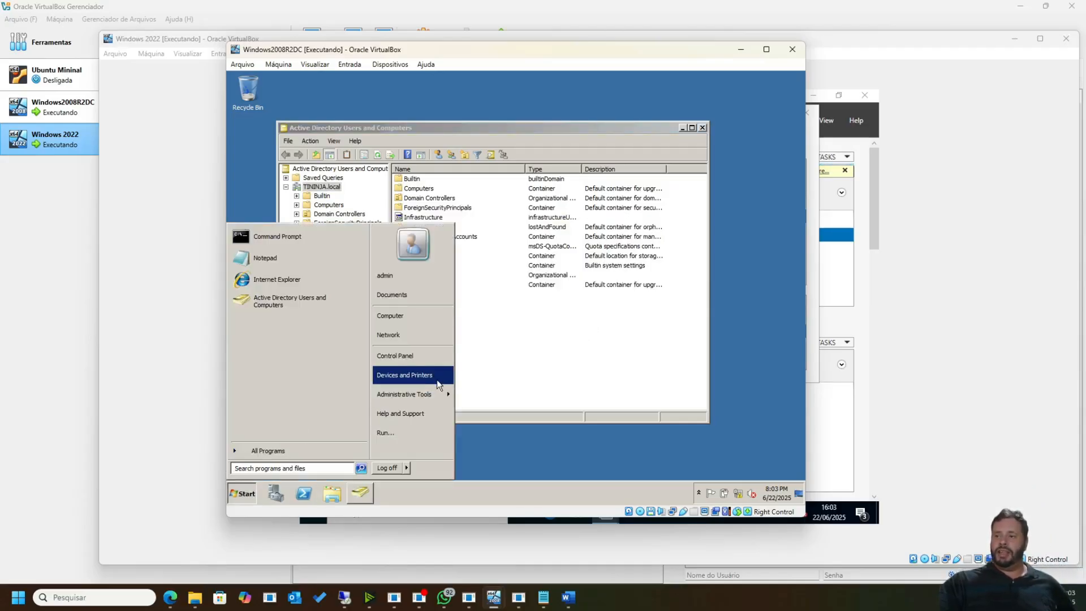
pyautogui.moveTo(438, 395)
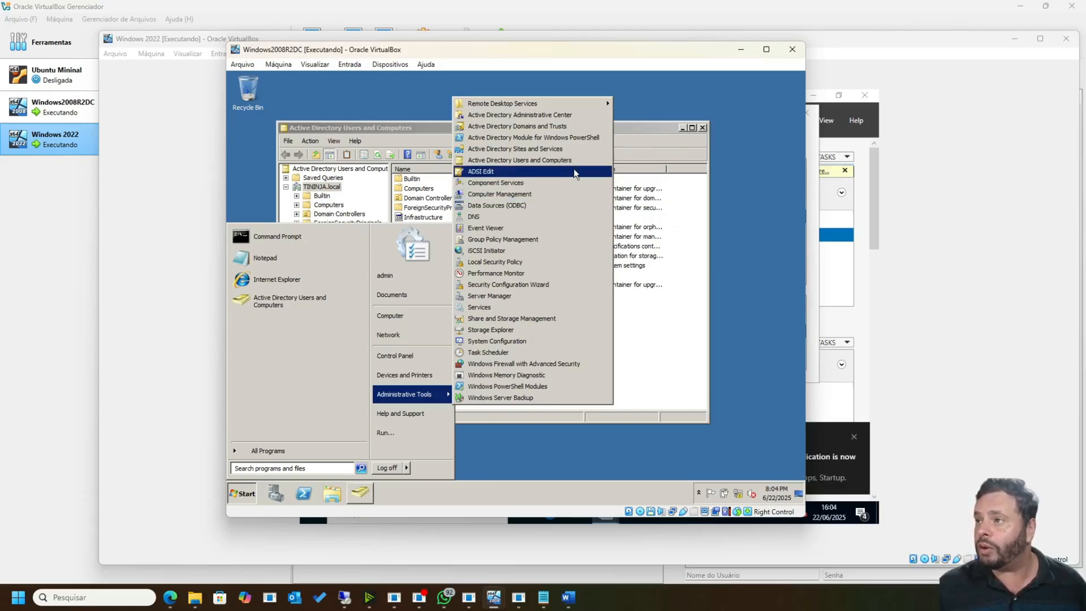
pyautogui.click(578, 149)
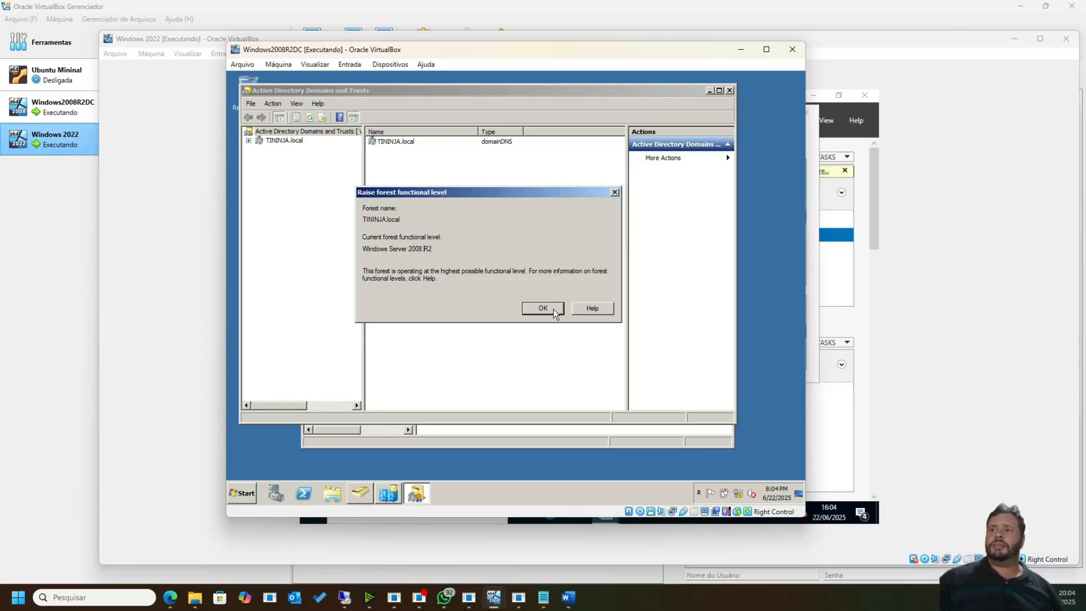
pyautogui.moveTo(389, 249); pyautogui.dragTo(337, 250)
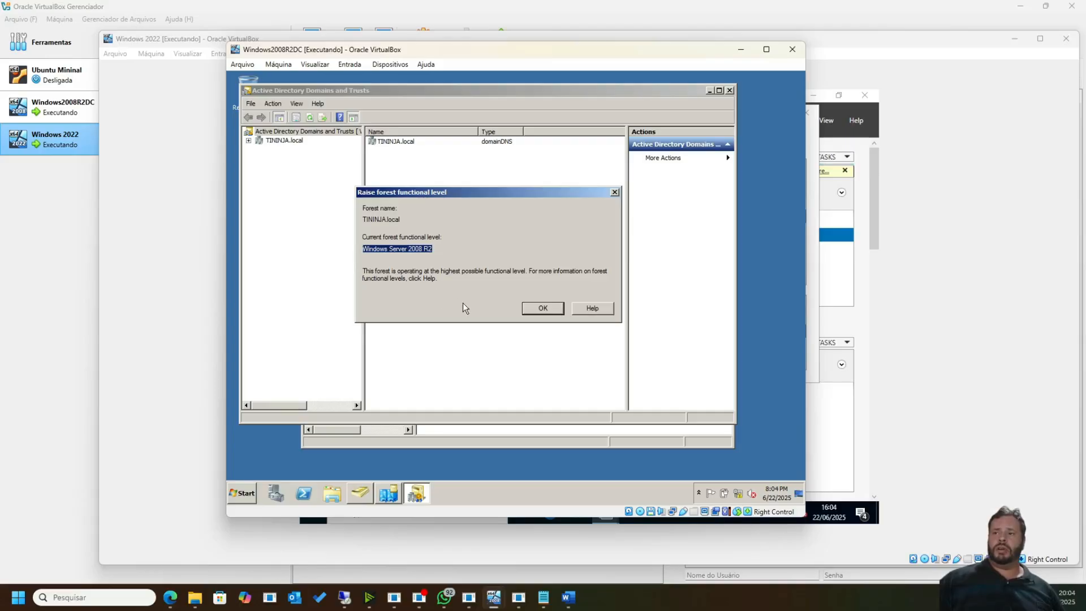
pyautogui.click(540, 309)
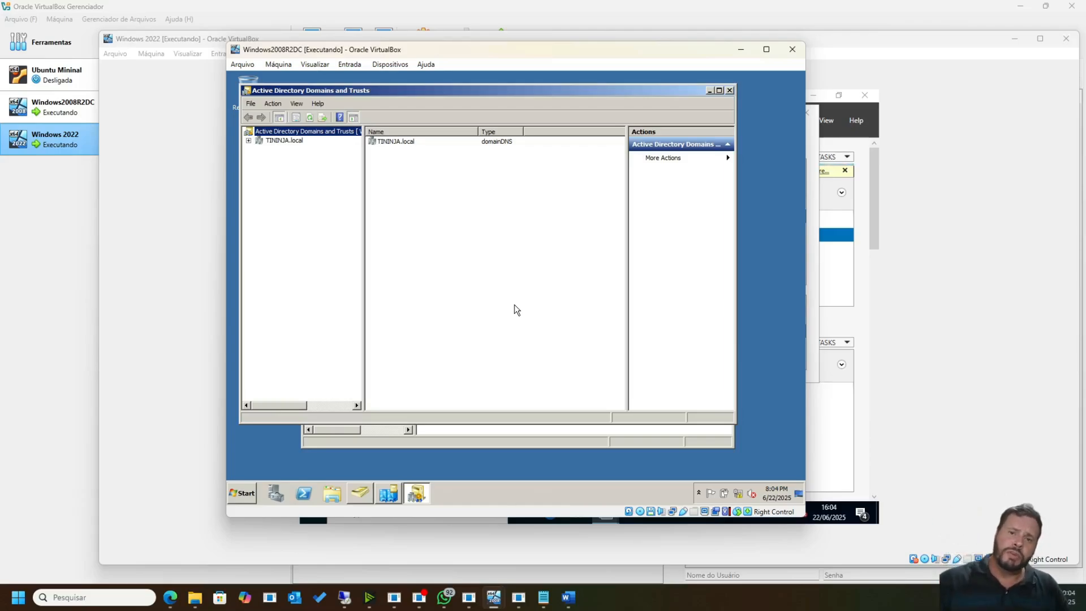
pyautogui.click(729, 90)
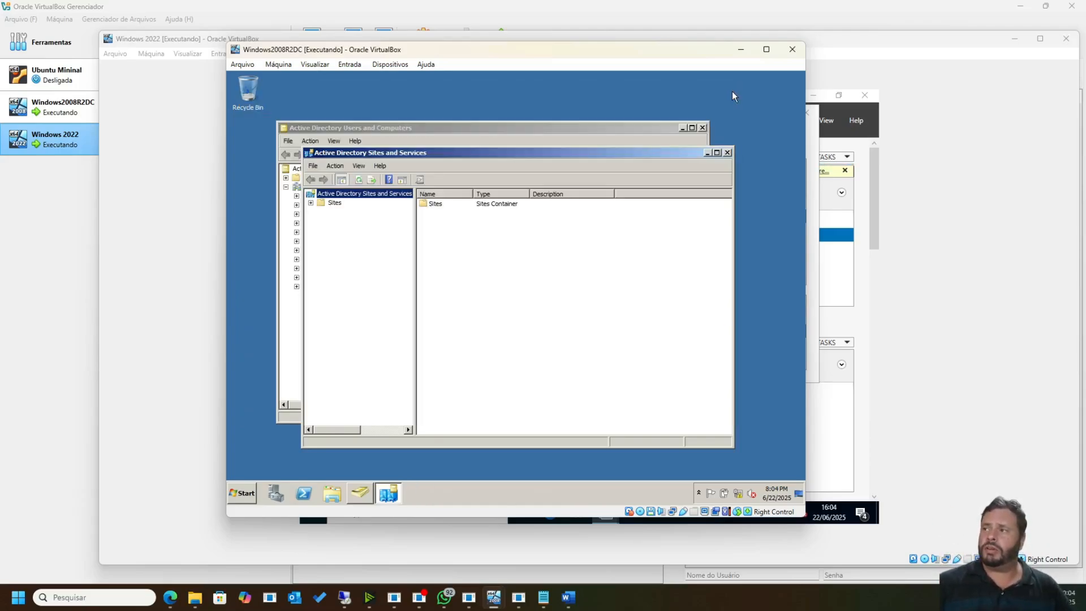
pyautogui.click(729, 152)
# Step: Return to the Windows 2022 machine, install the domain controller role from the prerequisites check, and dismiss the restart notice and wizard
pyautogui.click(864, 238)
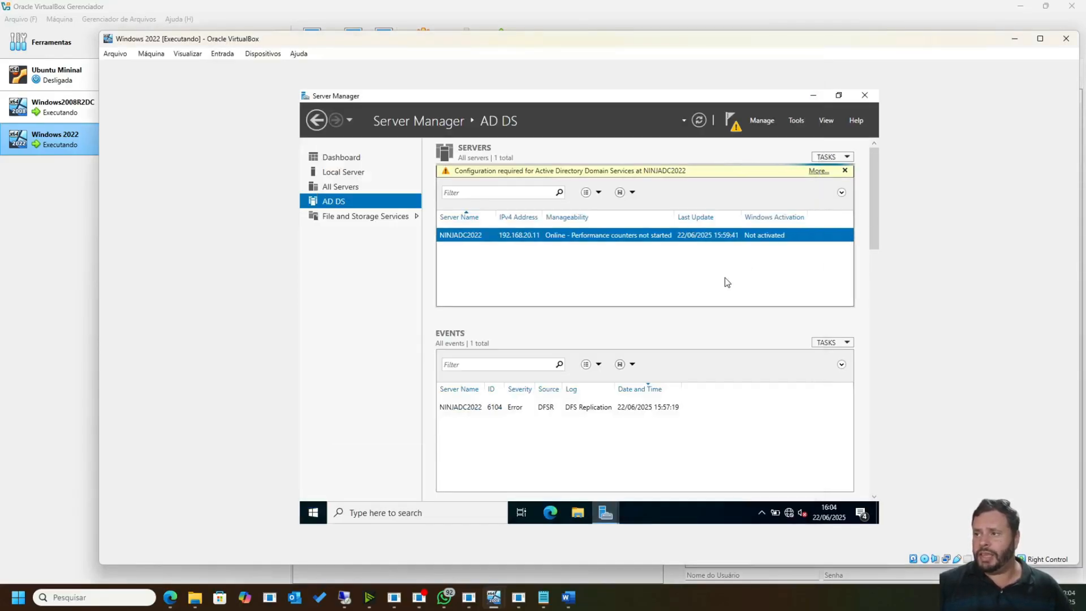
pyautogui.moveTo(605, 512)
pyautogui.click(732, 458)
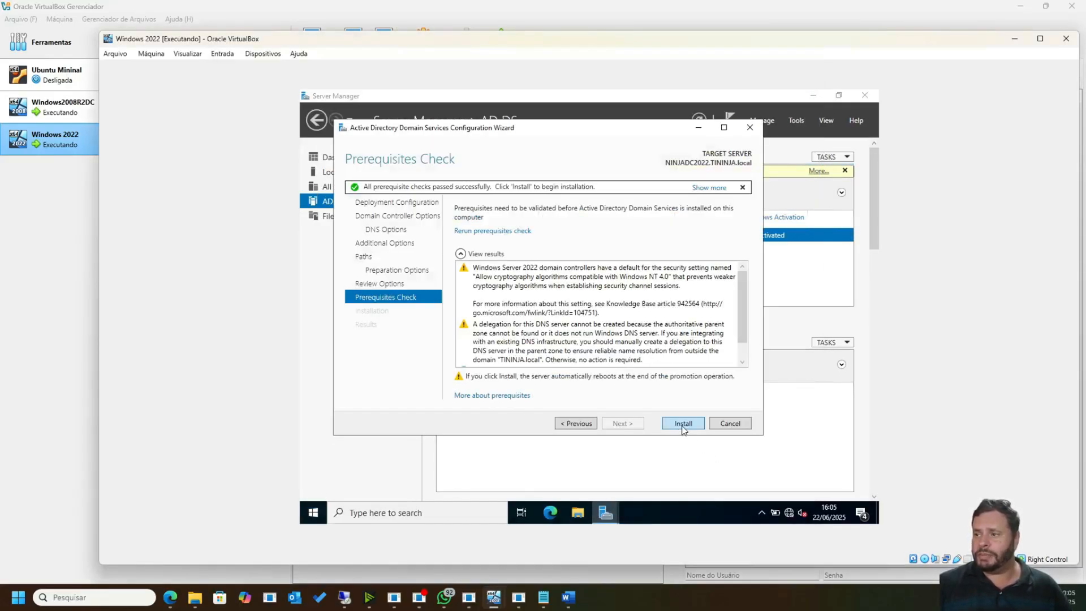
pyautogui.click(683, 425)
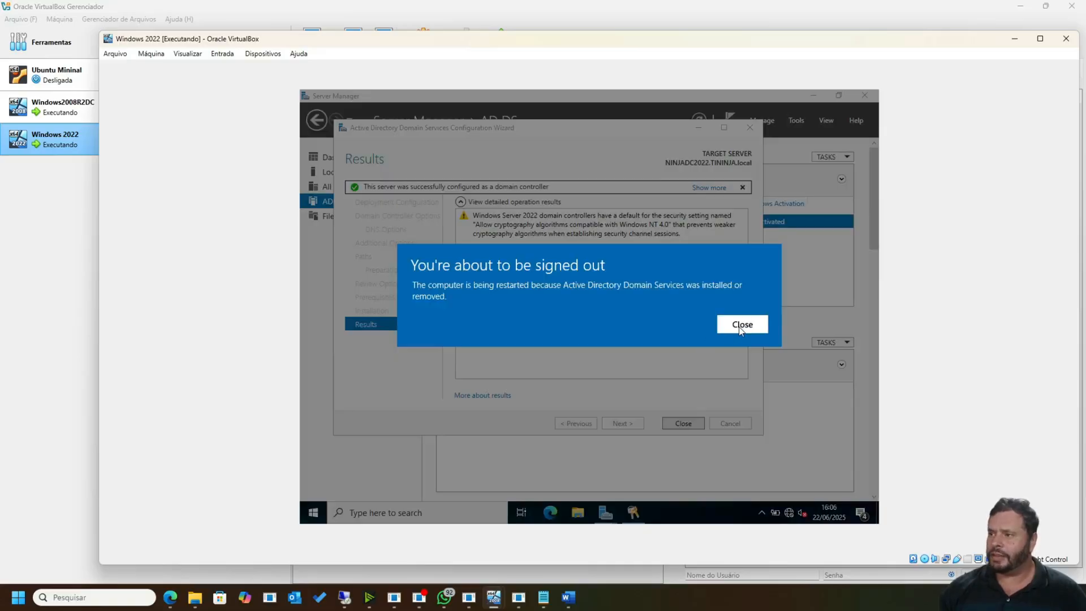
pyautogui.click(741, 324)
pyautogui.click(683, 424)
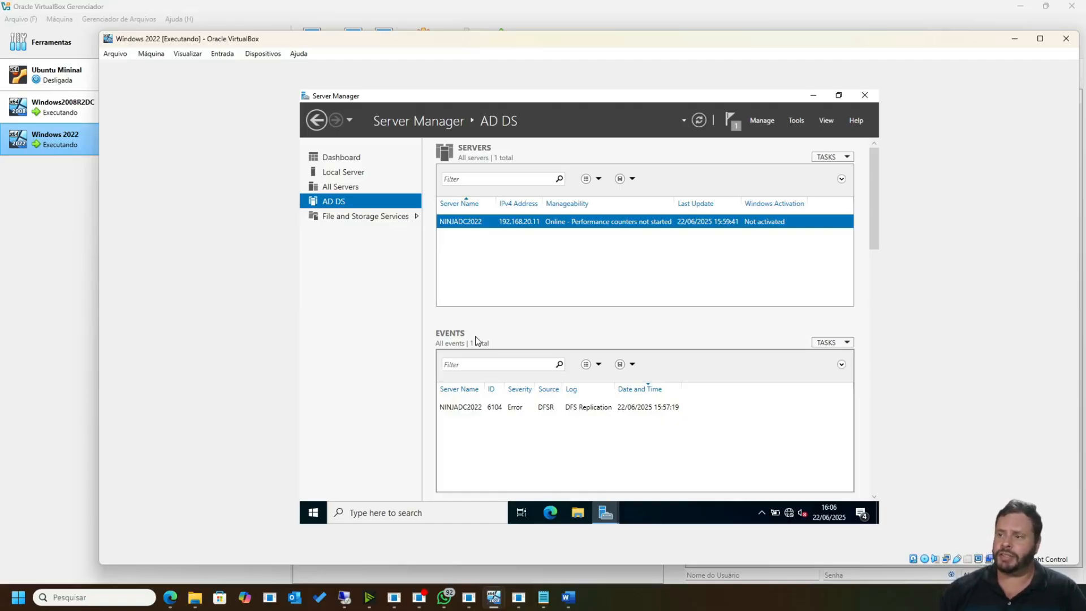
# Step: On Windows2008R2DC, examine the servers in the Domain Controllers container, widening the Name and Site columns to show full values
pyautogui.moveTo(494, 601)
pyautogui.click(460, 552)
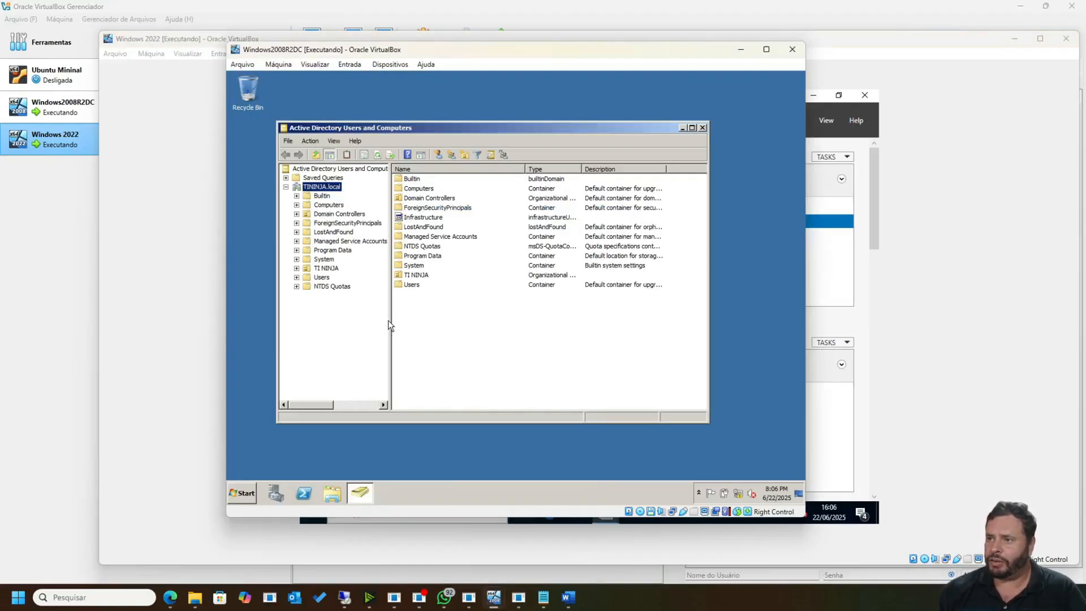
pyautogui.click(336, 205)
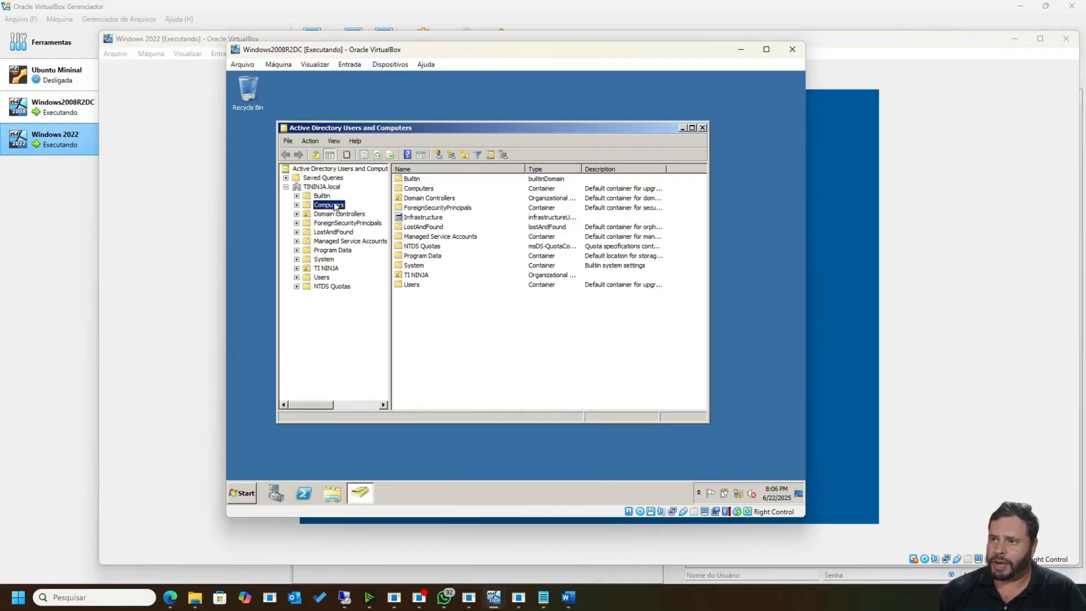
pyautogui.click(363, 214)
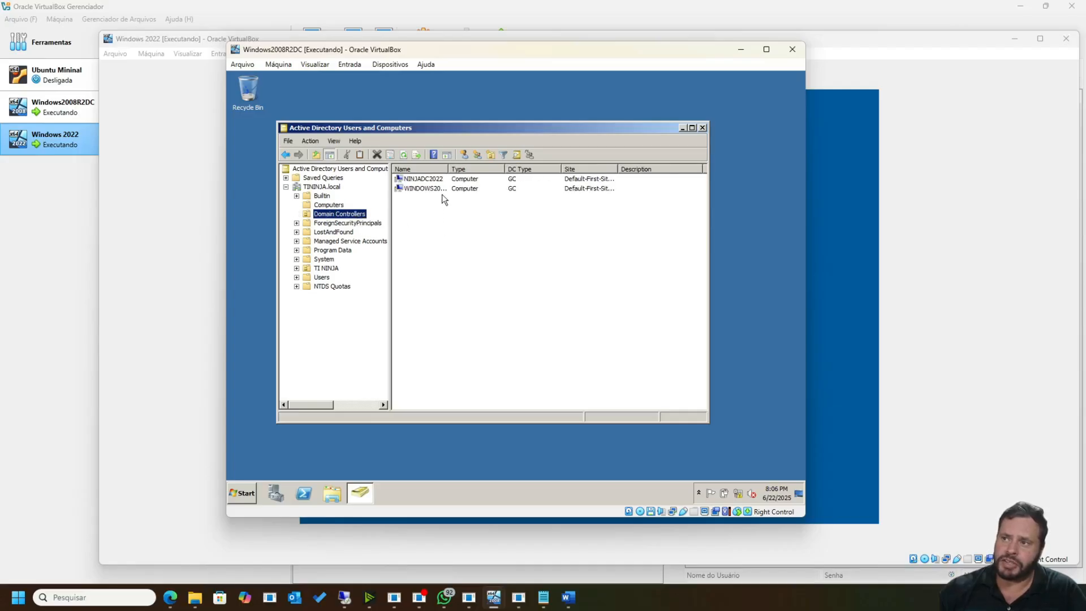
pyautogui.moveTo(444, 165); pyautogui.dragTo(488, 166)
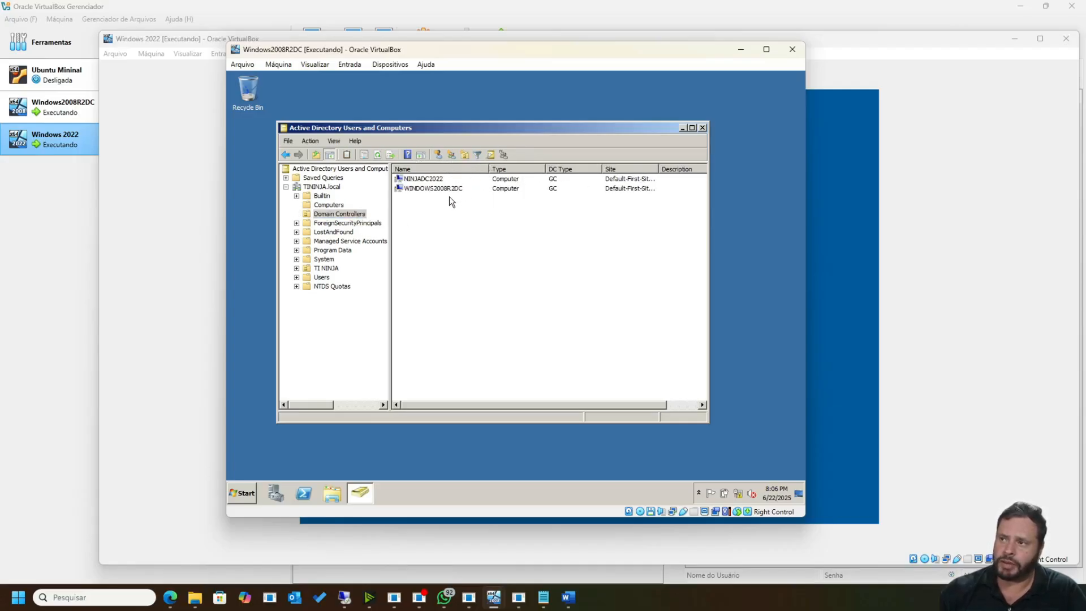
pyautogui.click(435, 189)
pyautogui.click(560, 179)
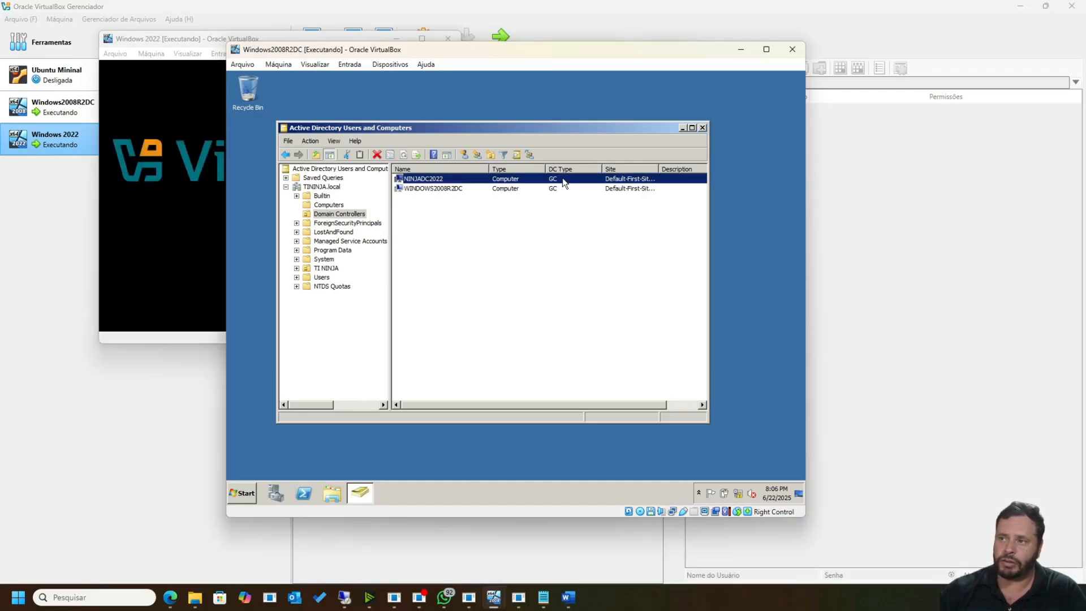
pyautogui.doubleClick(659, 168)
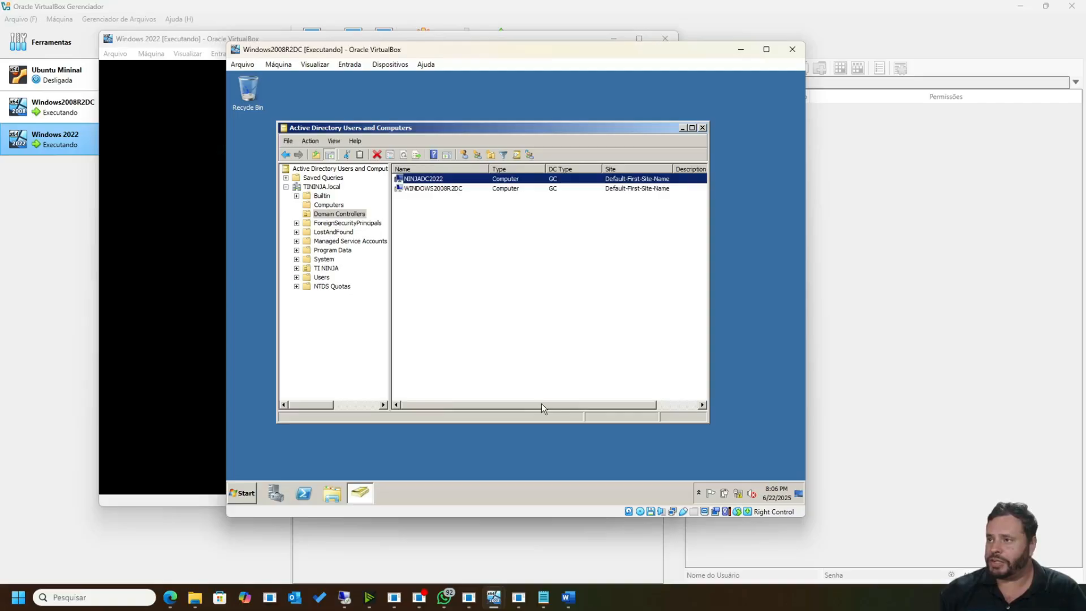
# Step: Refresh the Domain Controllers list and compare it with the contents of the Computers container
pyautogui.moveTo(451, 216); pyautogui.dragTo(432, 179)
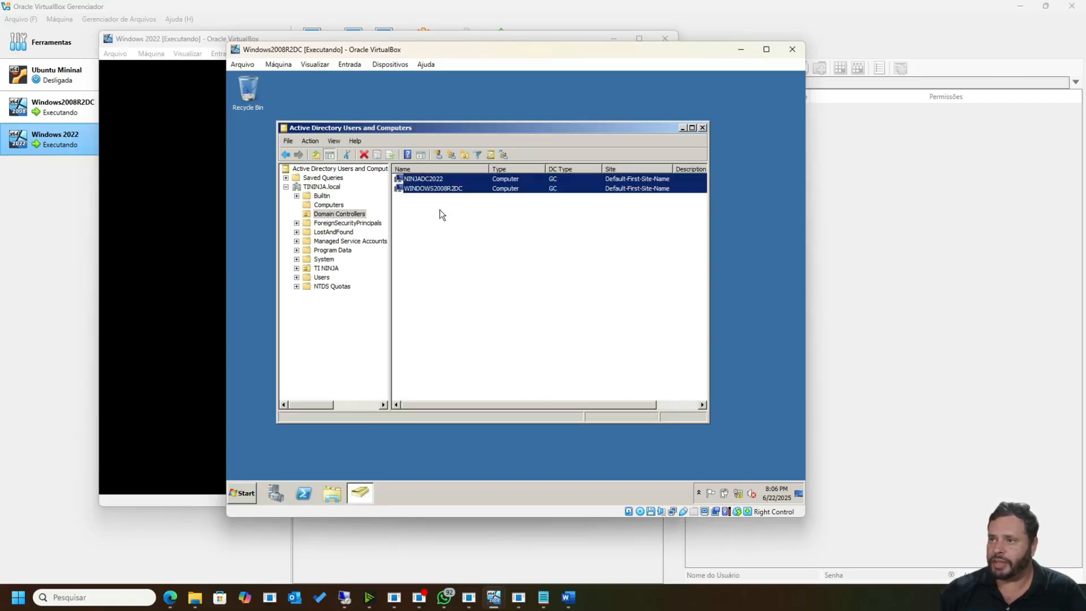
pyautogui.press('F5')
pyautogui.click(445, 190)
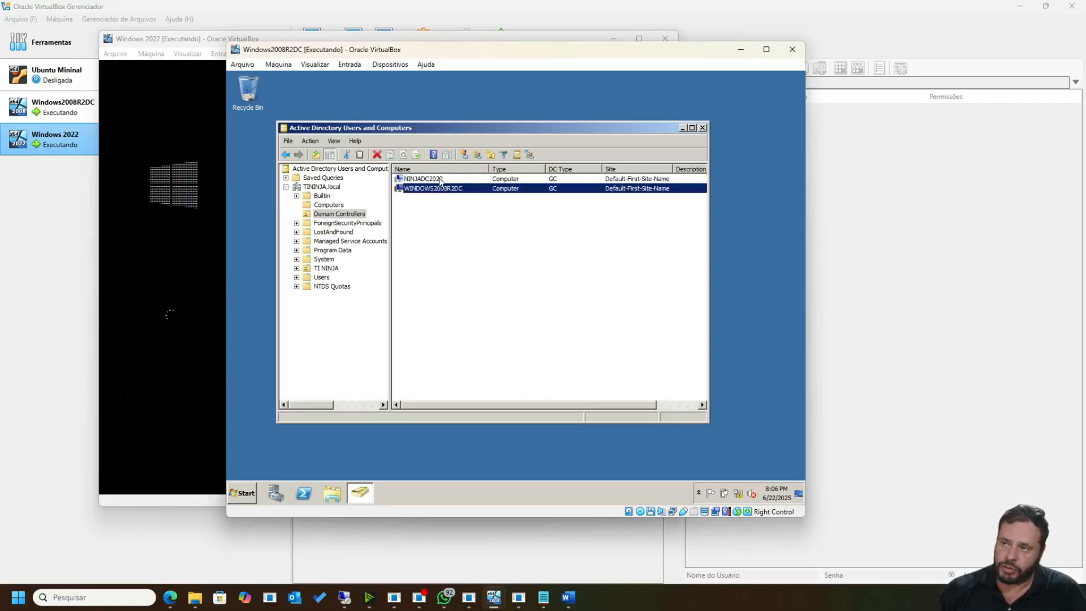
pyautogui.click(440, 180)
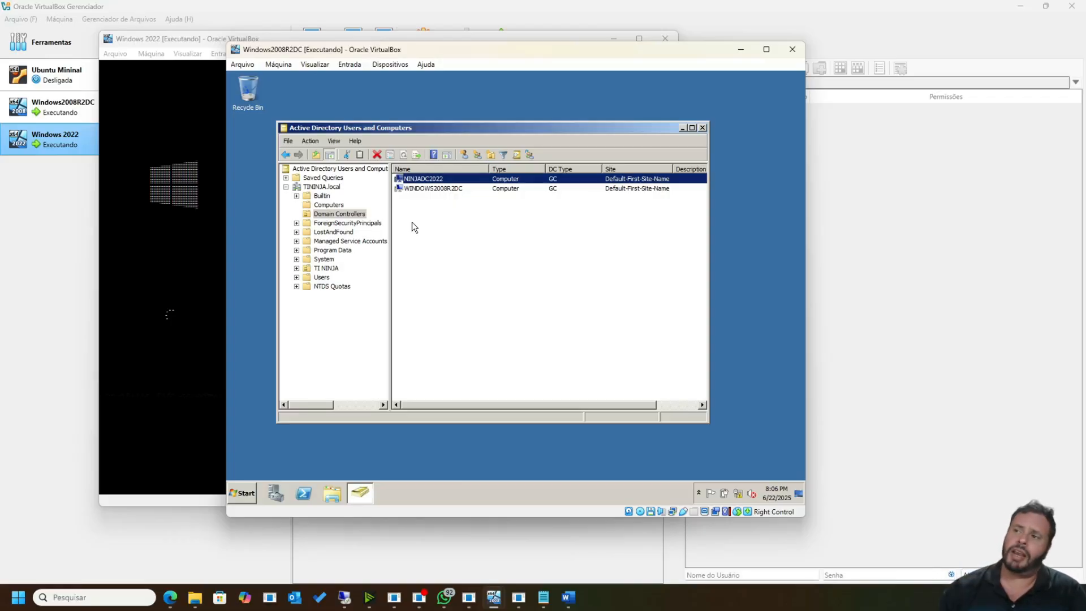
pyautogui.click(326, 207)
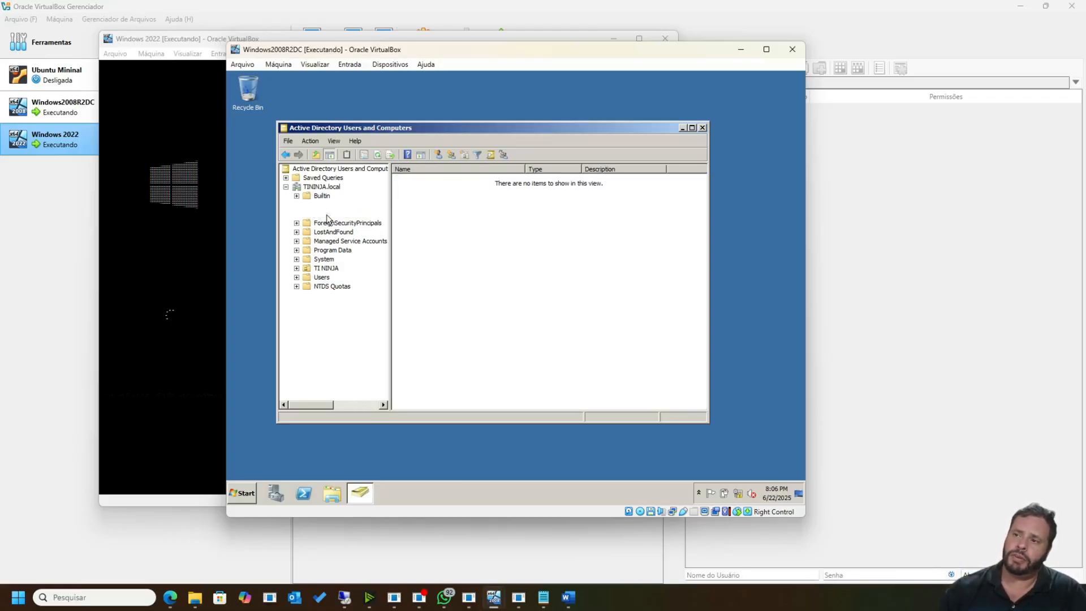
pyautogui.click(327, 215)
# Step: Bring the restarted Windows 2022 machine forward beside the old server, sign in, and open a command prompt on it
pyautogui.click(208, 242)
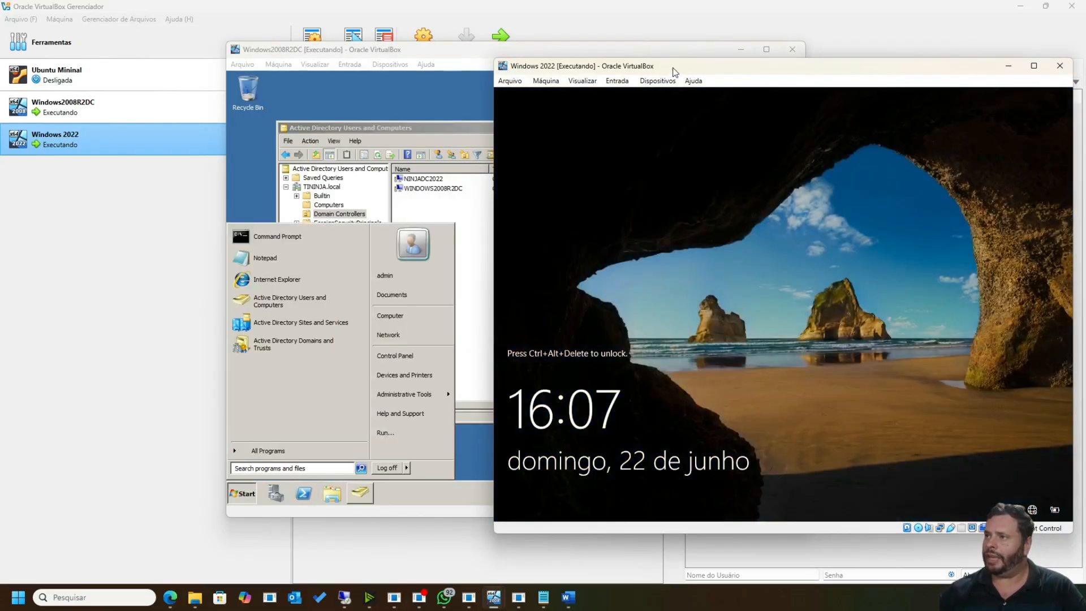
pyautogui.moveTo(671, 66); pyautogui.dragTo(572, 62)
pyautogui.click(558, 77)
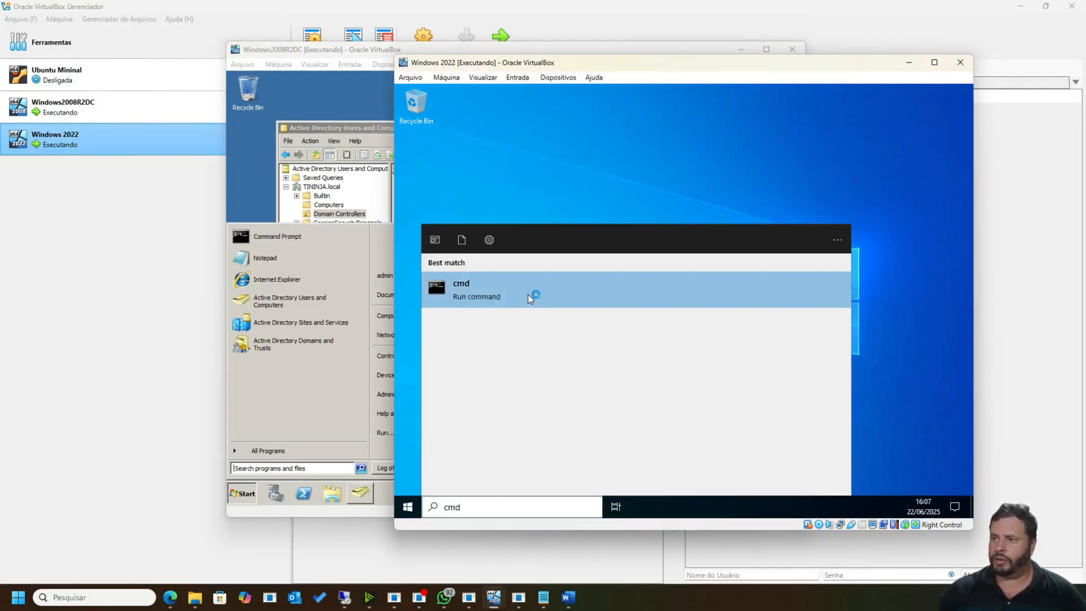
pyautogui.click(529, 294)
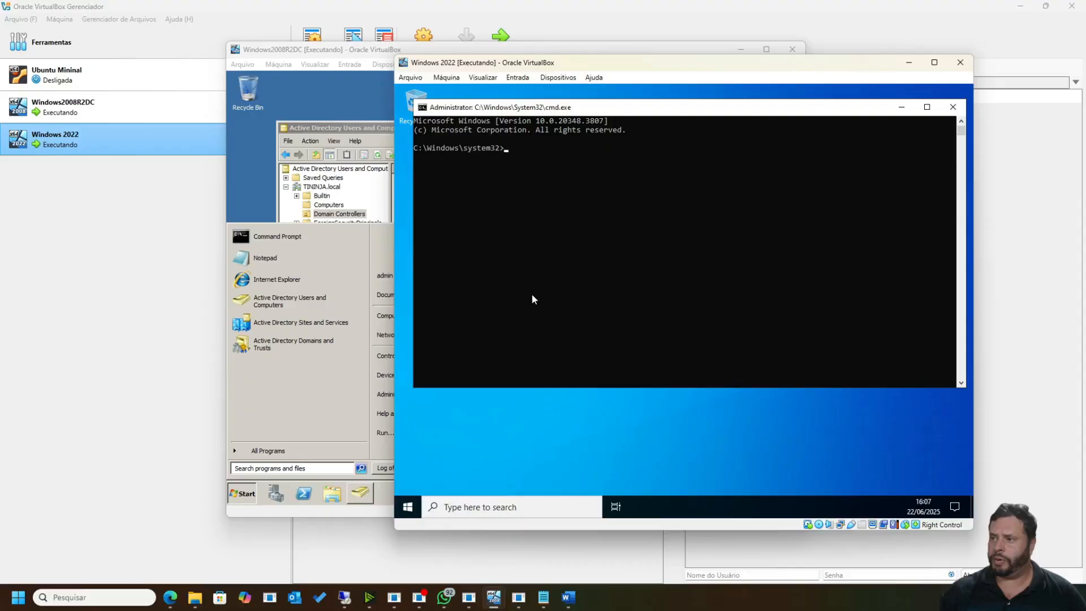
# Step: Run netdom query fsmo on the Windows 2022 machine and examine which server holds each FSMO role
pyautogui.write('netd')
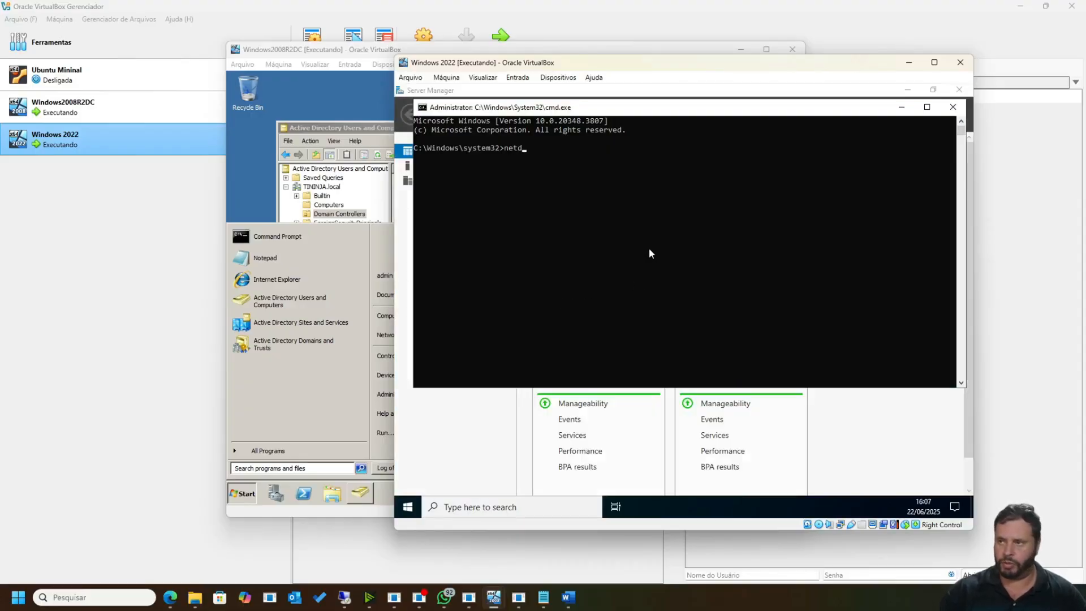
pyautogui.write('om query fsmo')
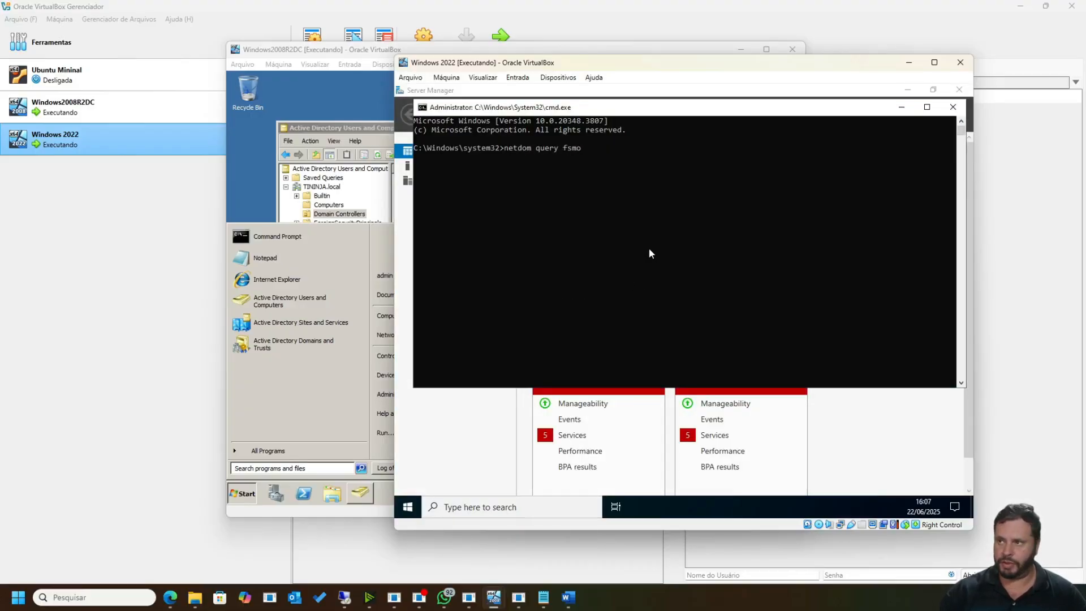
pyautogui.press('Return')
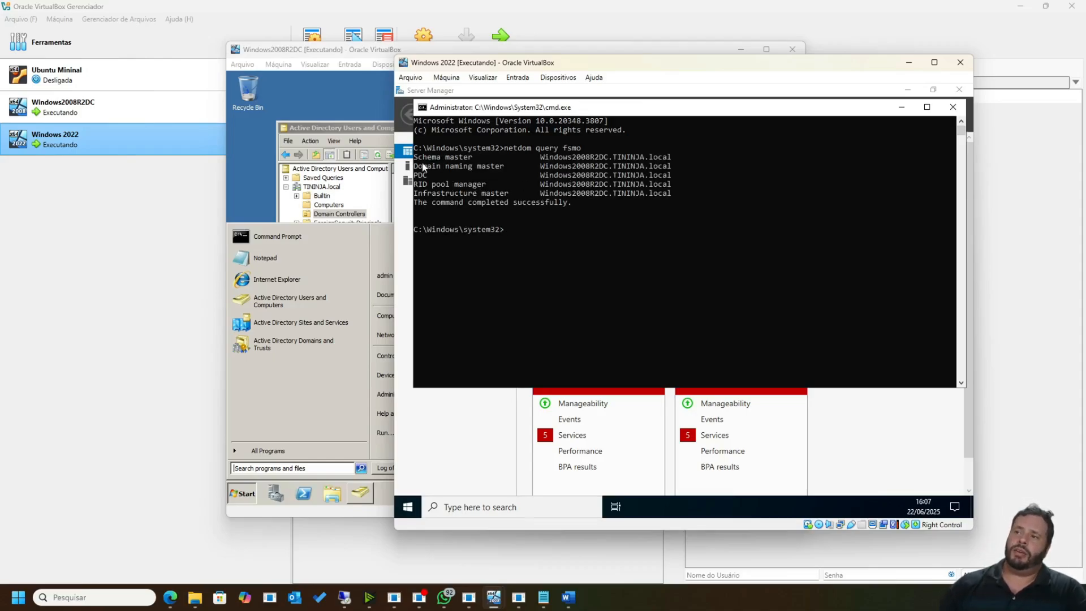
pyautogui.moveTo(679, 150); pyautogui.dragTo(708, 196)
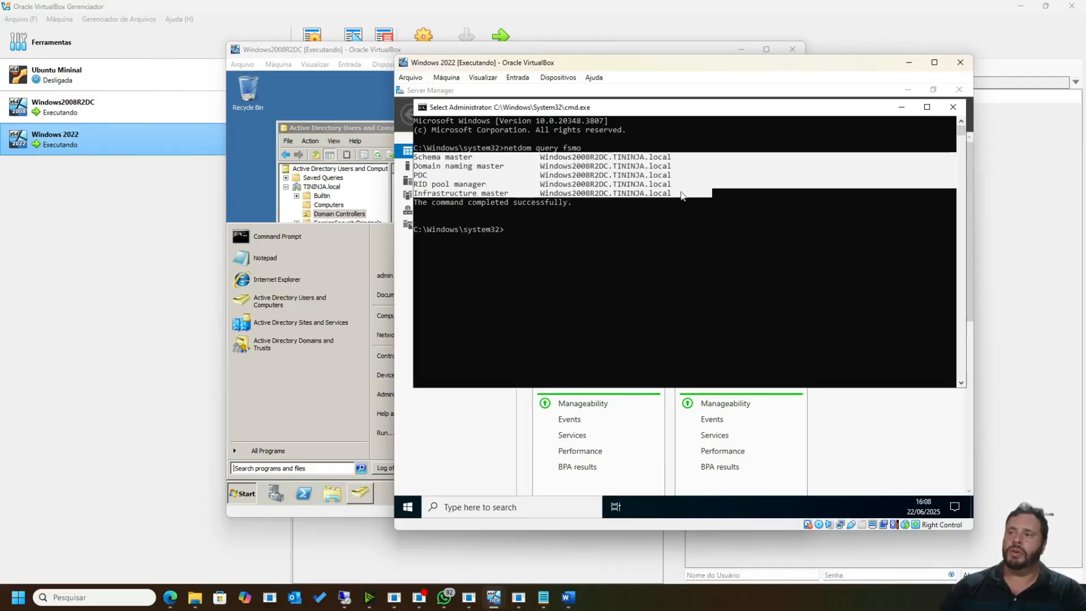
pyautogui.click(568, 177)
pyautogui.click(551, 185)
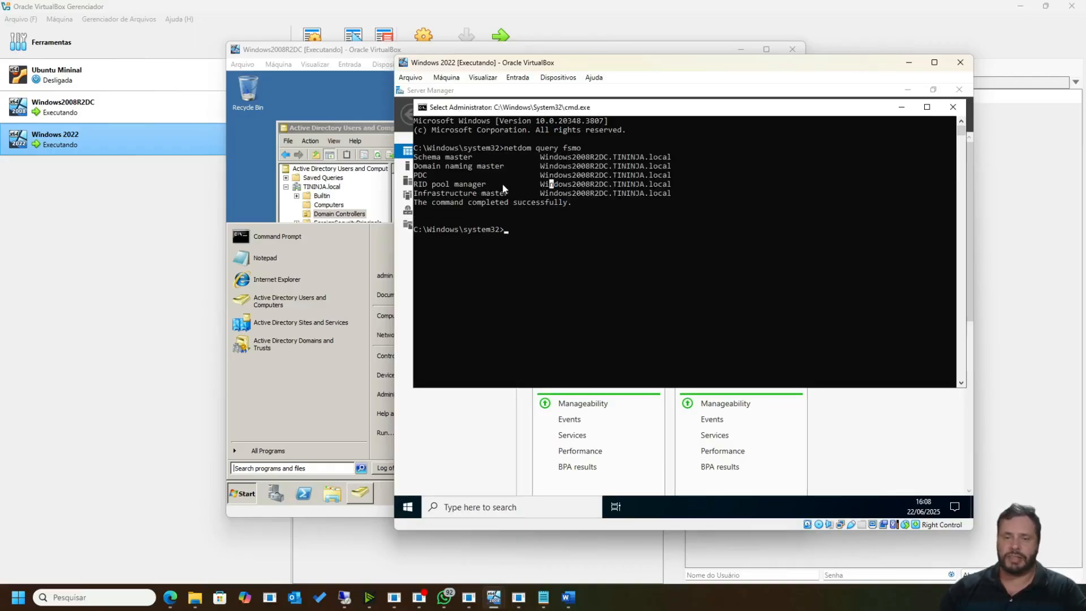